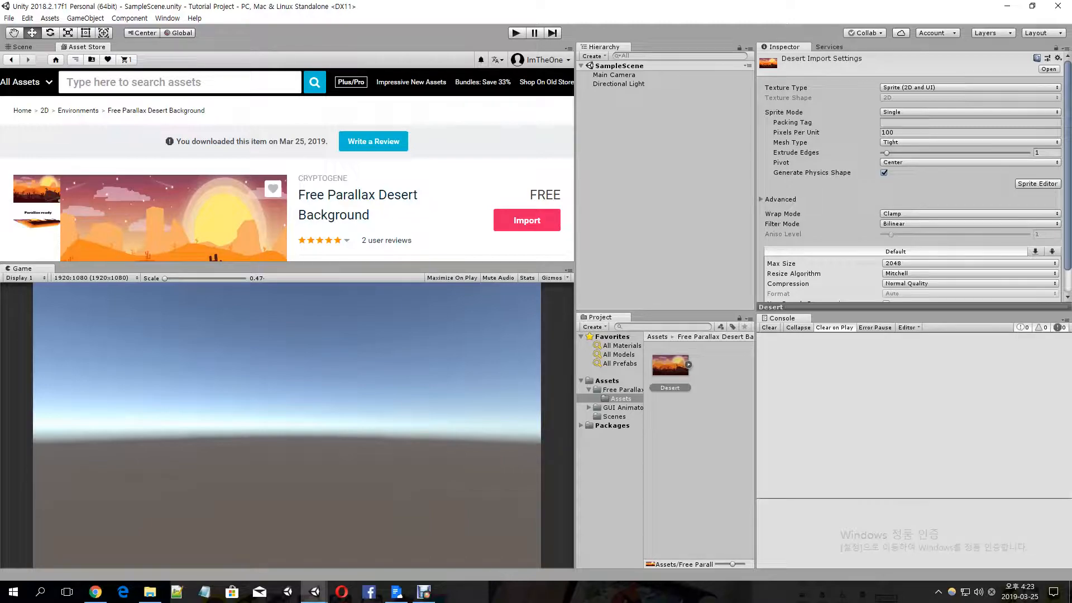
Search the Asset Store for "FREE BACKGROUND" and browse the results
{"action": "type", "text": "FREE BACKGROUND"}
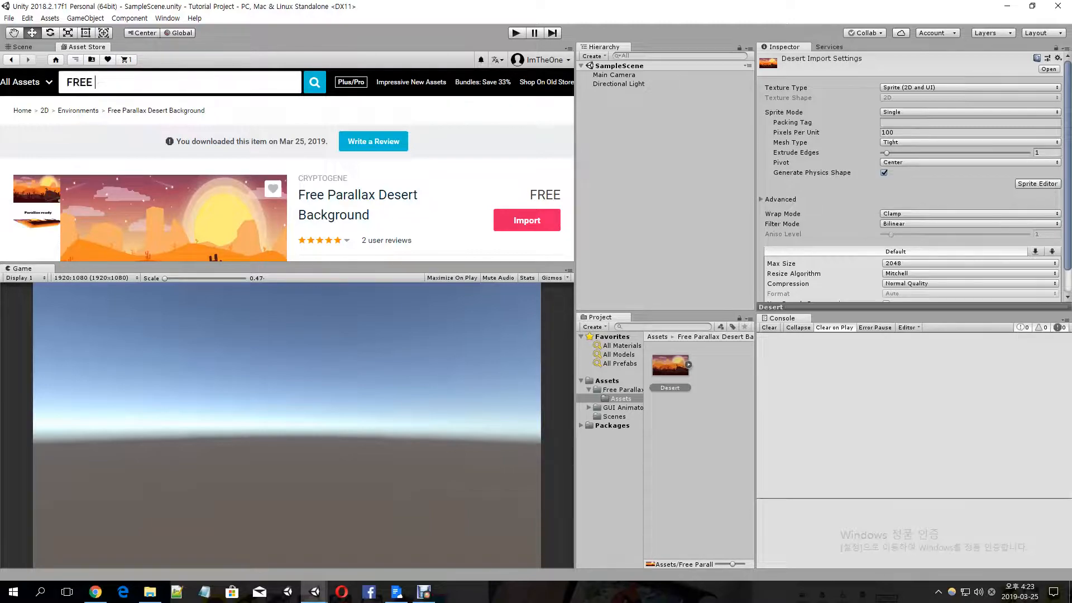
{"action": "key", "text": "Return"}
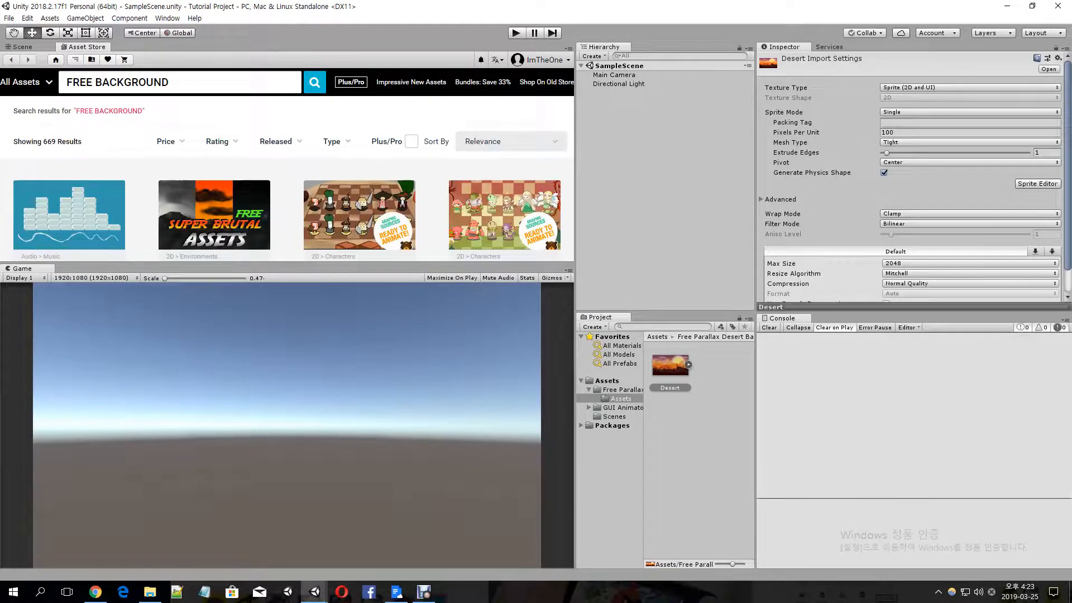
{"action": "scroll", "coordinate": [287, 179], "scroll_direction": "down", "scroll_amount": 3}
{"action": "scroll", "coordinate": [215, 168], "scroll_direction": "down", "scroll_amount": 3}
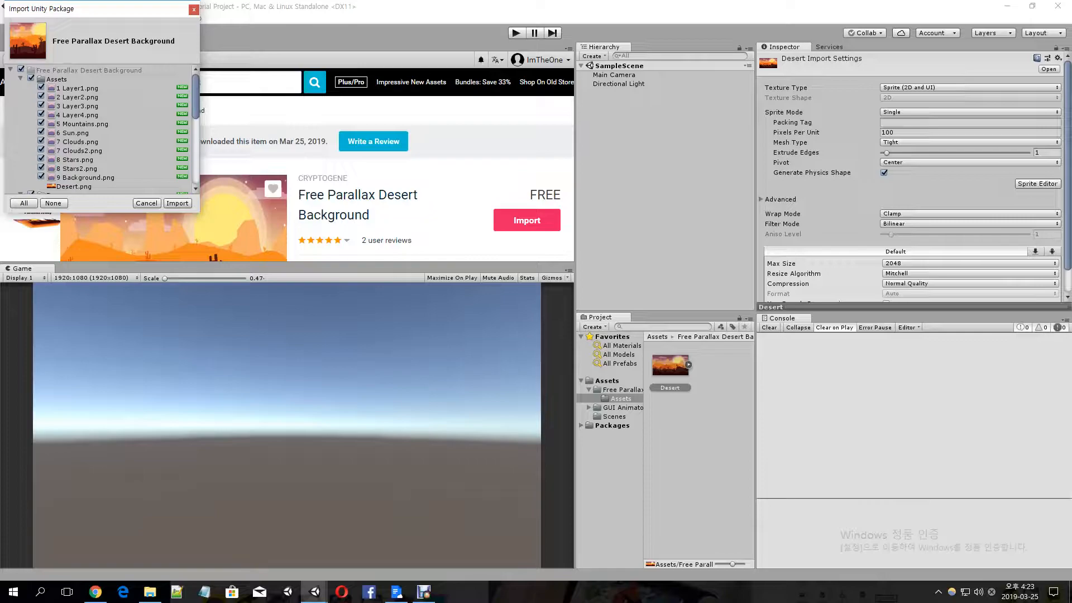
Preview Desert.png in the Free Parallax Desert Background package's import list and close the list without importing
{"action": "scroll", "coordinate": [101, 129], "scroll_direction": "down", "scroll_amount": 1}
{"action": "left_click", "coordinate": [75, 153]}
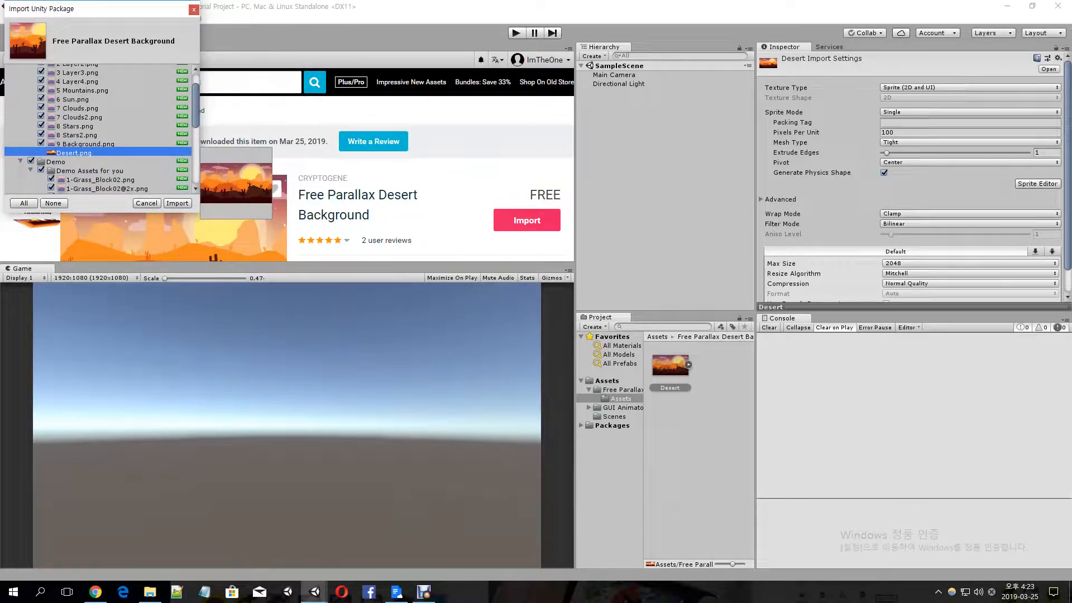
{"action": "scroll", "coordinate": [98, 129], "scroll_direction": "up", "scroll_amount": 1}
{"action": "scroll", "coordinate": [98, 129], "scroll_direction": "down", "scroll_amount": 1}
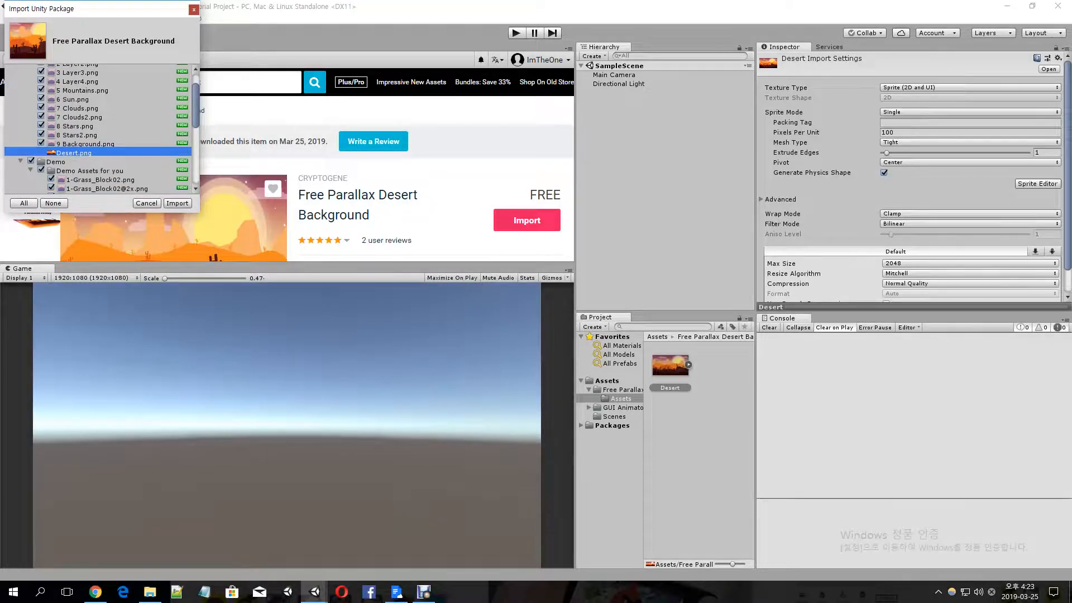
{"action": "left_click", "coordinate": [194, 10]}
Search the Asset Store for "FREE UI" and browse the results for the GUI Animator FREE package
{"action": "type", "text": "FREE UI"}
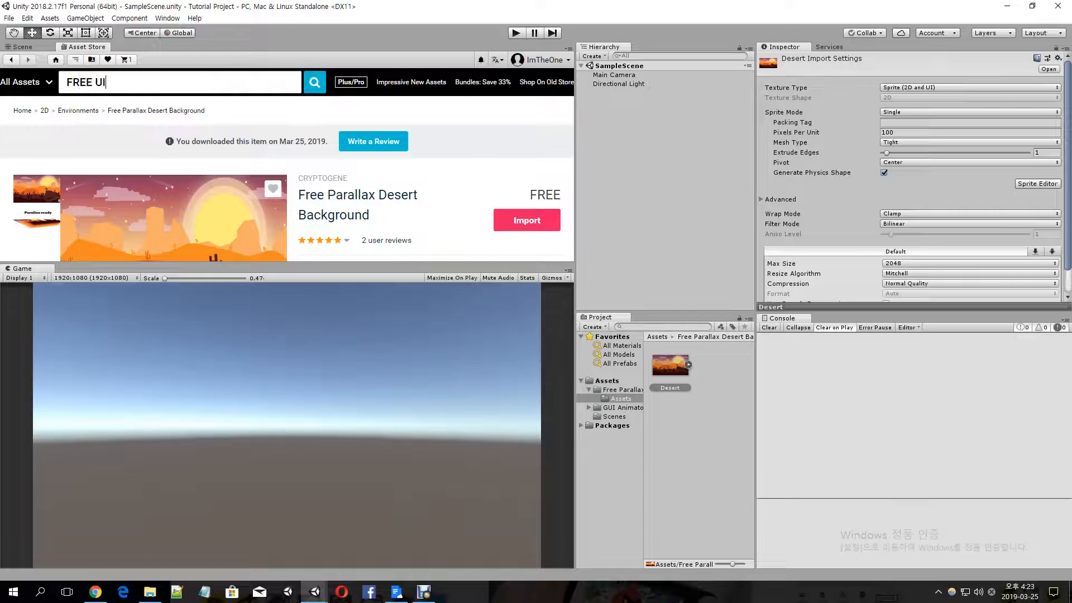
{"action": "key", "text": "Return"}
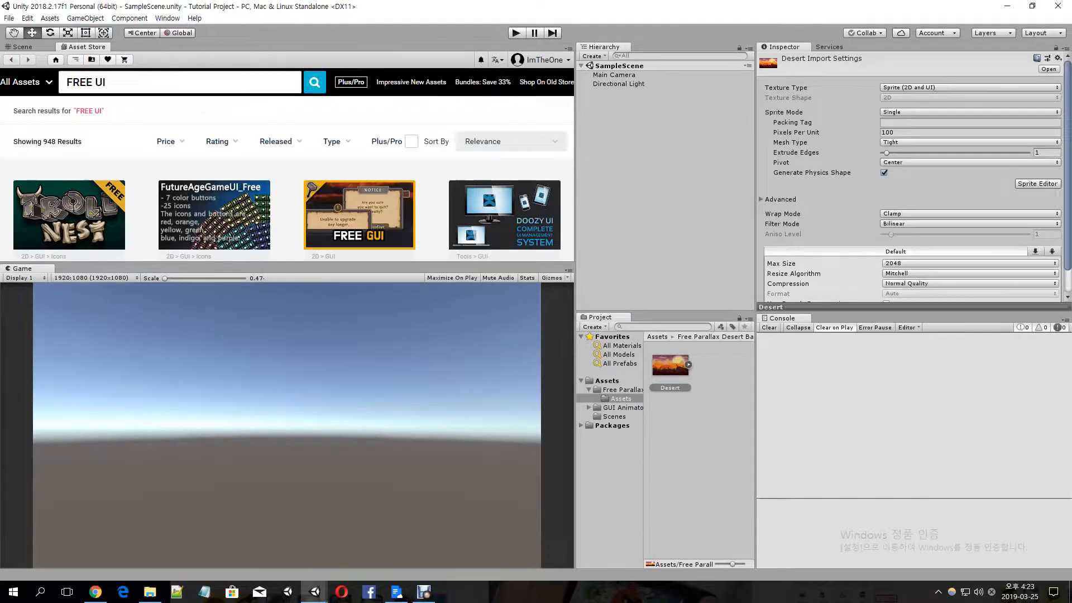
{"action": "scroll", "coordinate": [287, 178], "scroll_direction": "down", "scroll_amount": 3}
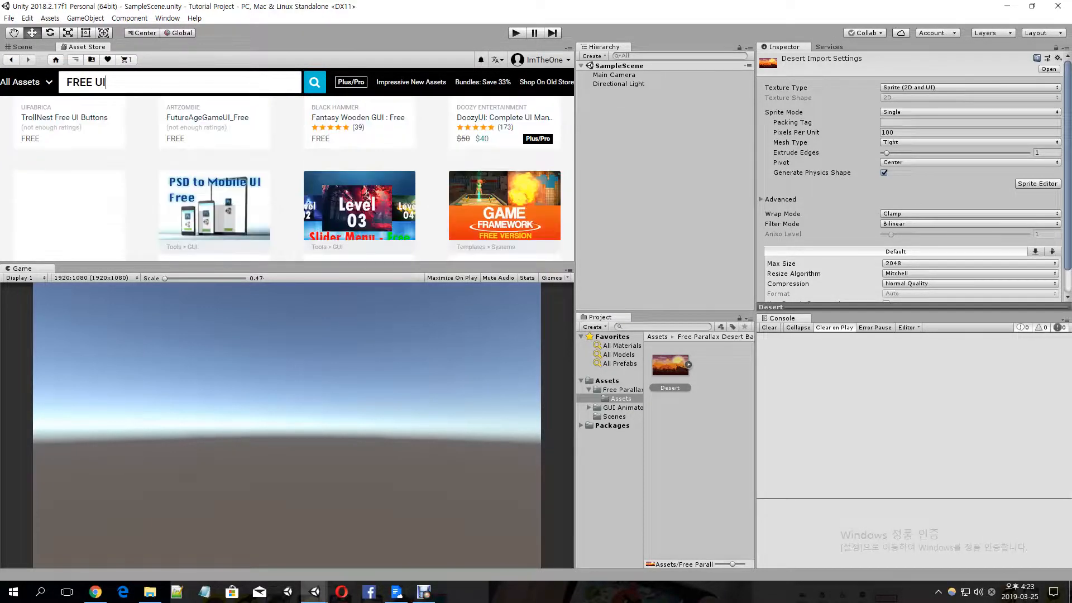
{"action": "scroll", "coordinate": [503, 167], "scroll_direction": "down", "scroll_amount": 4}
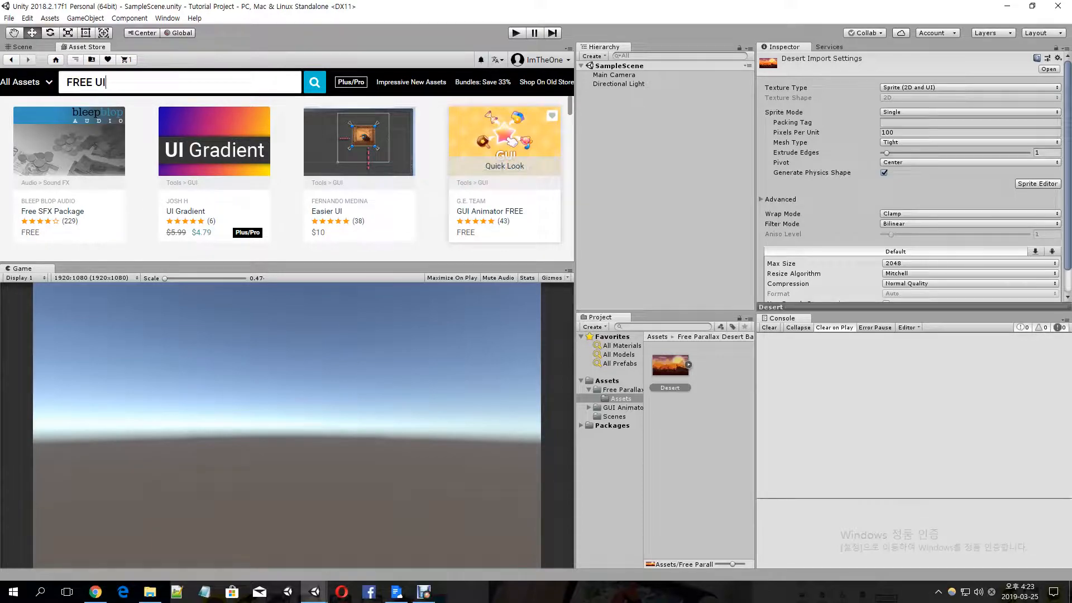
Return to the Scene view and look through the project's Assets and Packages folders
{"action": "key", "text": "ctrl+1"}
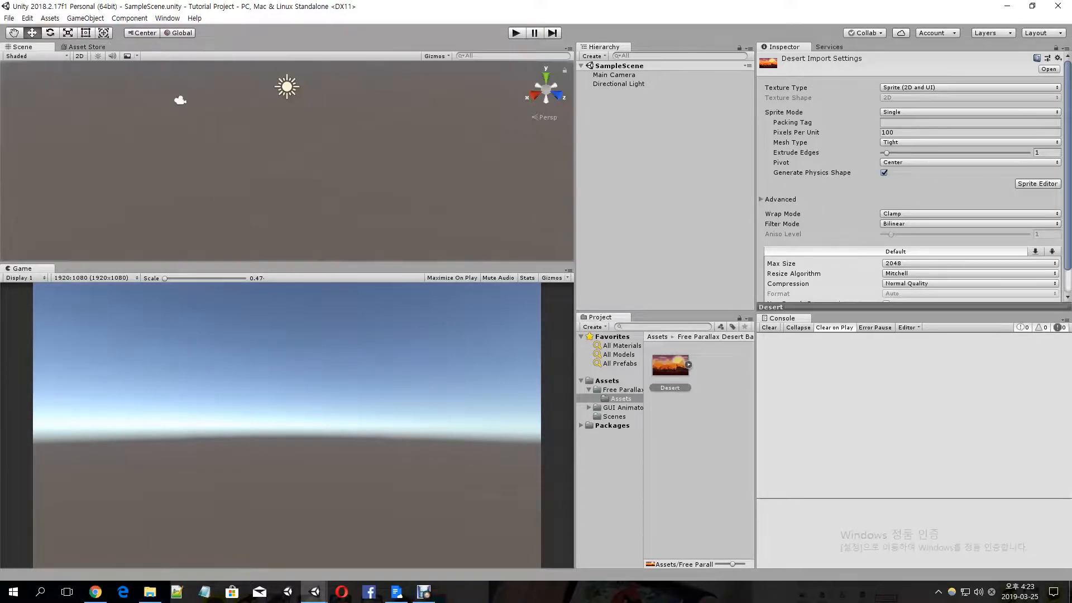
{"action": "left_click", "coordinate": [698, 475]}
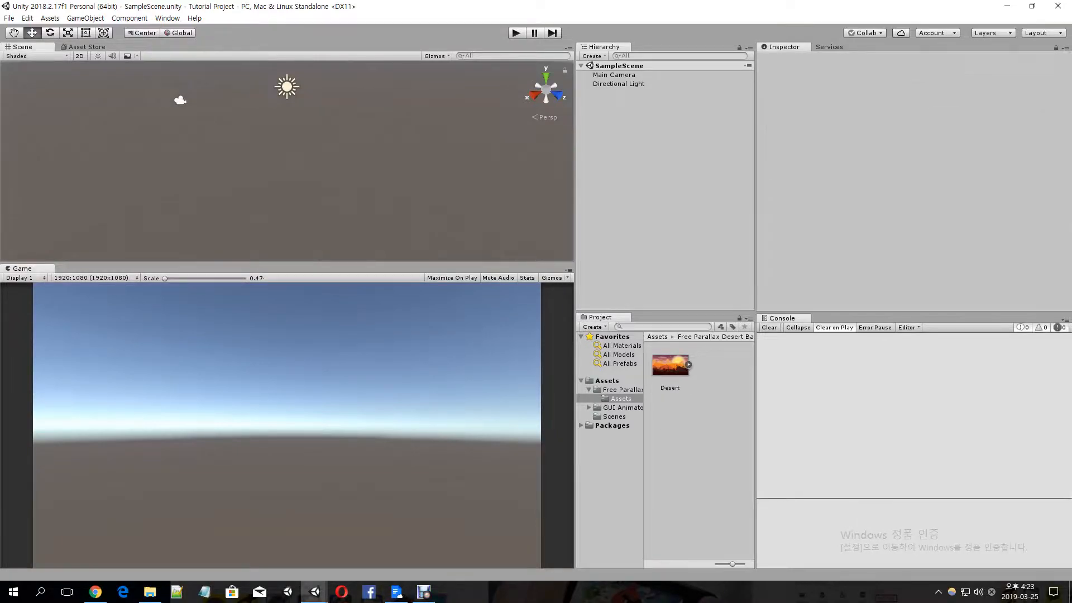
{"action": "left_click", "coordinate": [607, 381]}
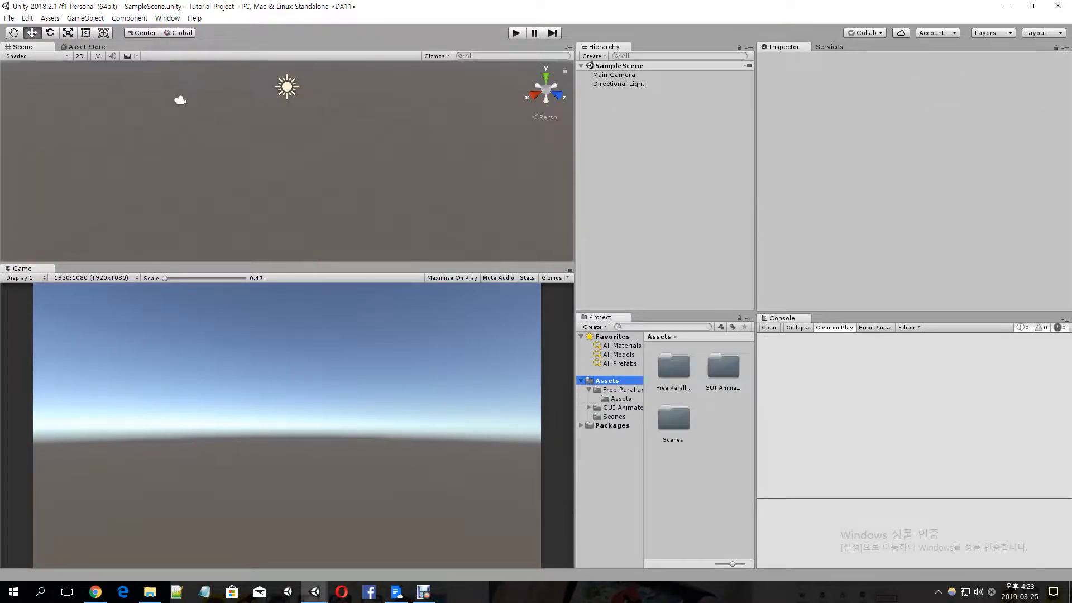
{"action": "key", "text": "Down"}
{"action": "key", "text": "Down"}
{"action": "key", "text": "Down"}
{"action": "key", "text": "Down"}
{"action": "key", "text": "Up"}
{"action": "key", "text": "Up"}
{"action": "key", "text": "Down"}
{"action": "key", "text": "Down"}
{"action": "key", "text": "Down"}
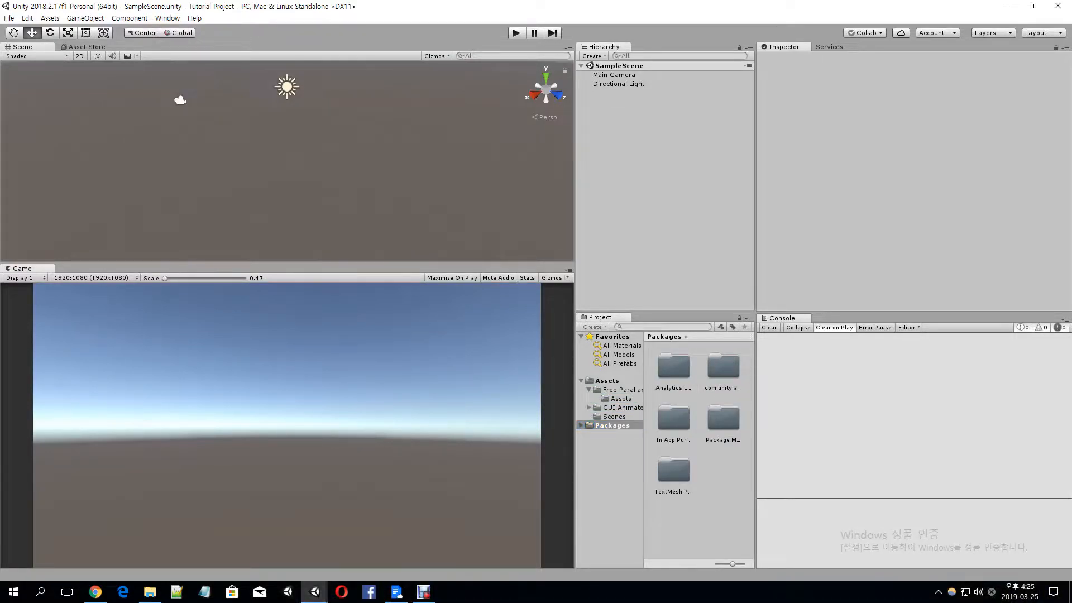
Switch to Chrome to compare the mobile game lobby screenshots in the image search results, and return to Unity
{"action": "key", "text": "alt+Tab"}
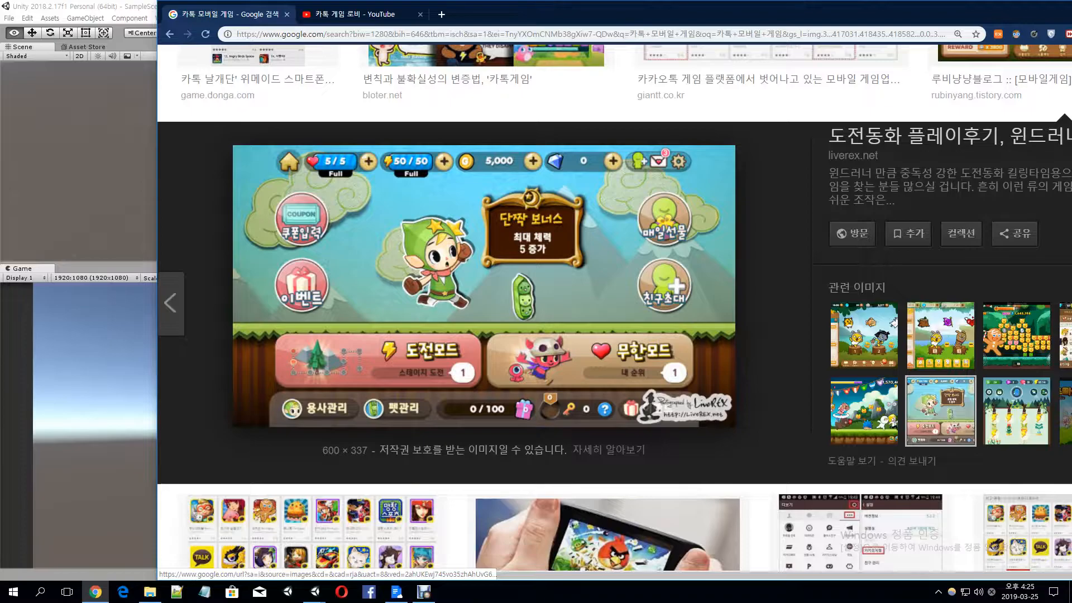
{"action": "scroll", "coordinate": [940, 391], "scroll_direction": "down", "scroll_amount": 3}
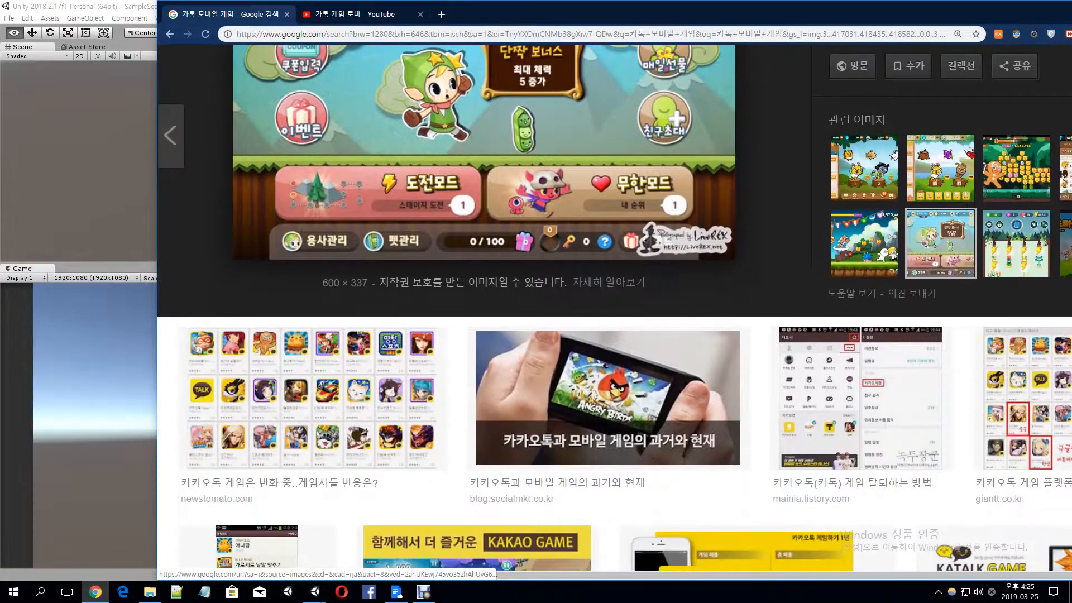
{"action": "scroll", "coordinate": [940, 391], "scroll_direction": "up", "scroll_amount": 4}
{"action": "left_click", "coordinate": [941, 391]}
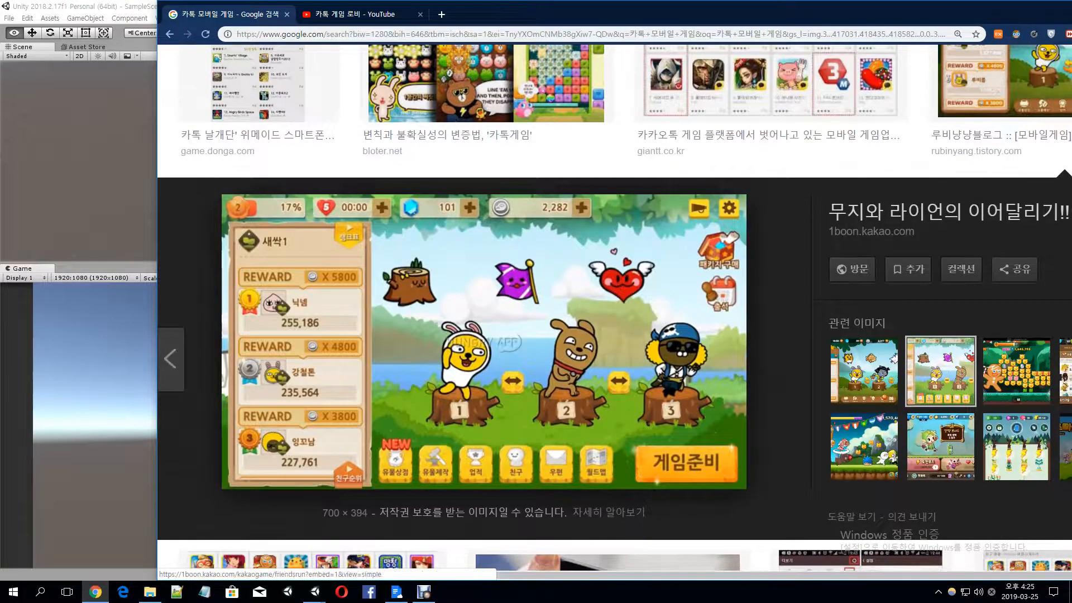
{"action": "left_click", "coordinate": [865, 463]}
{"action": "left_click", "coordinate": [941, 460]}
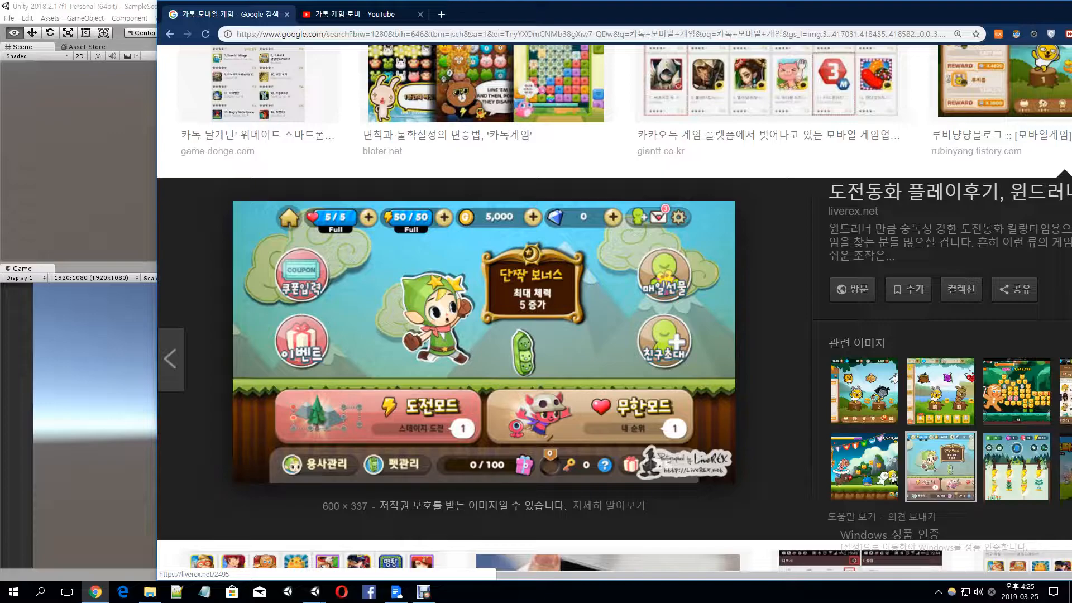
{"action": "key", "text": "alt+Tab"}
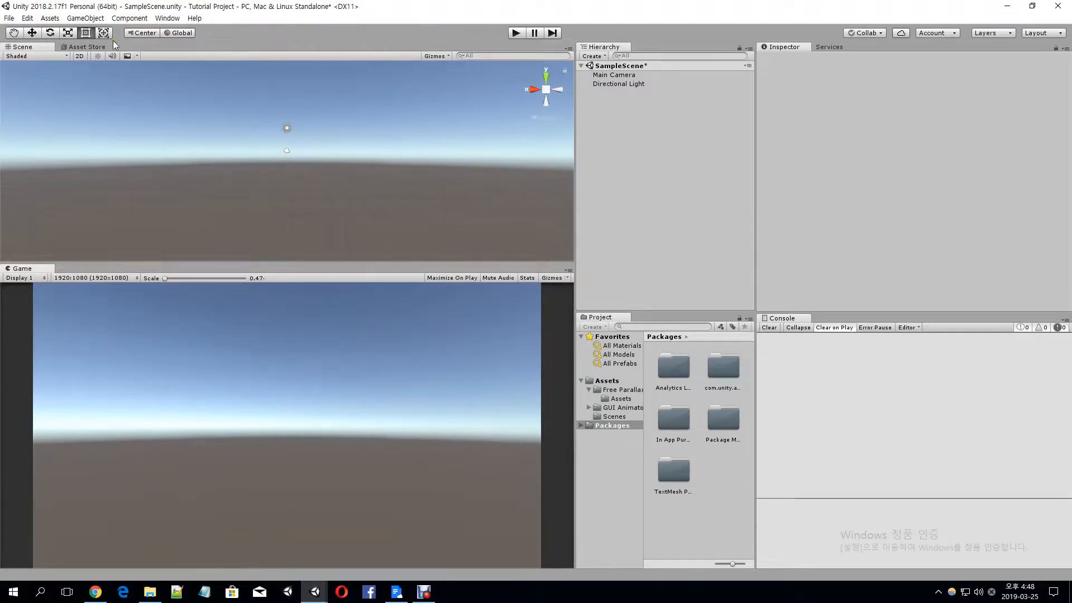
Add a UI Panel to the scene and select its parent Canvas to check its settings
{"action": "left_click", "coordinate": [85, 18]}
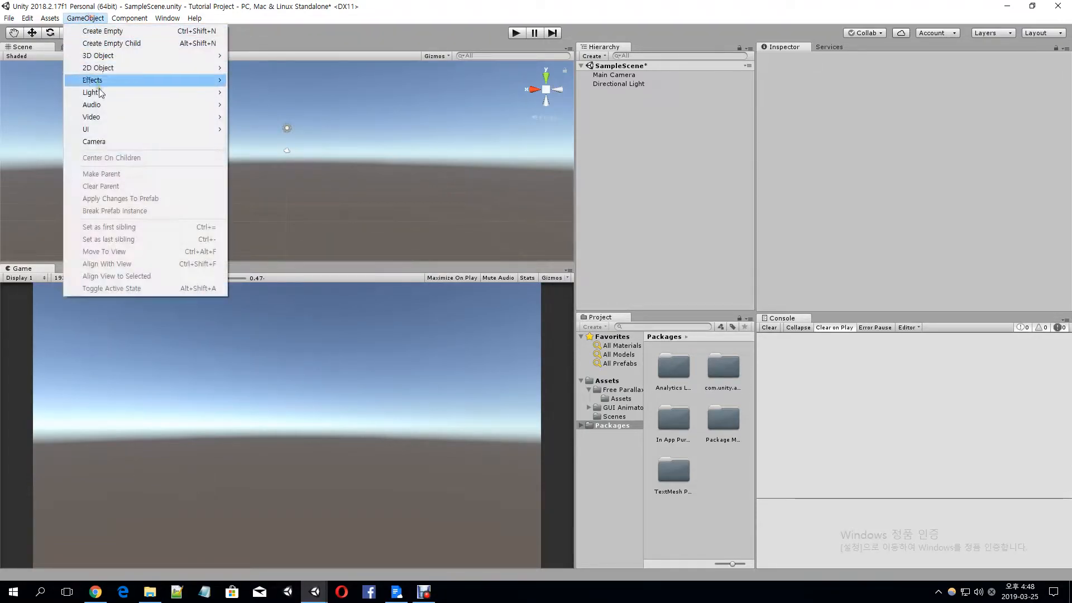
{"action": "mouse_move", "coordinate": [98, 130]}
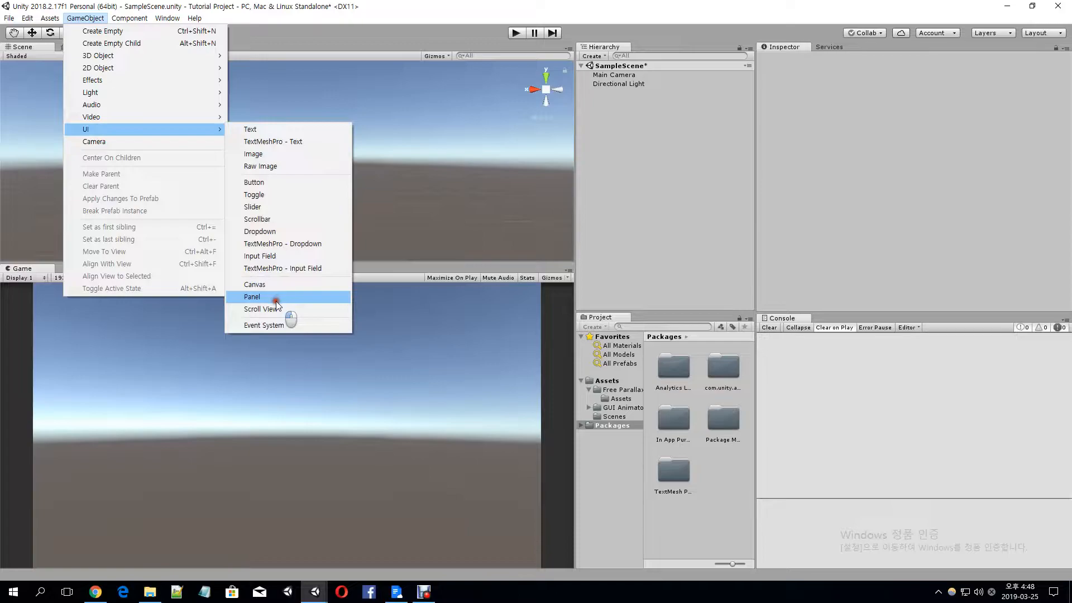
{"action": "left_click", "coordinate": [275, 301]}
{"action": "left_click", "coordinate": [614, 94]}
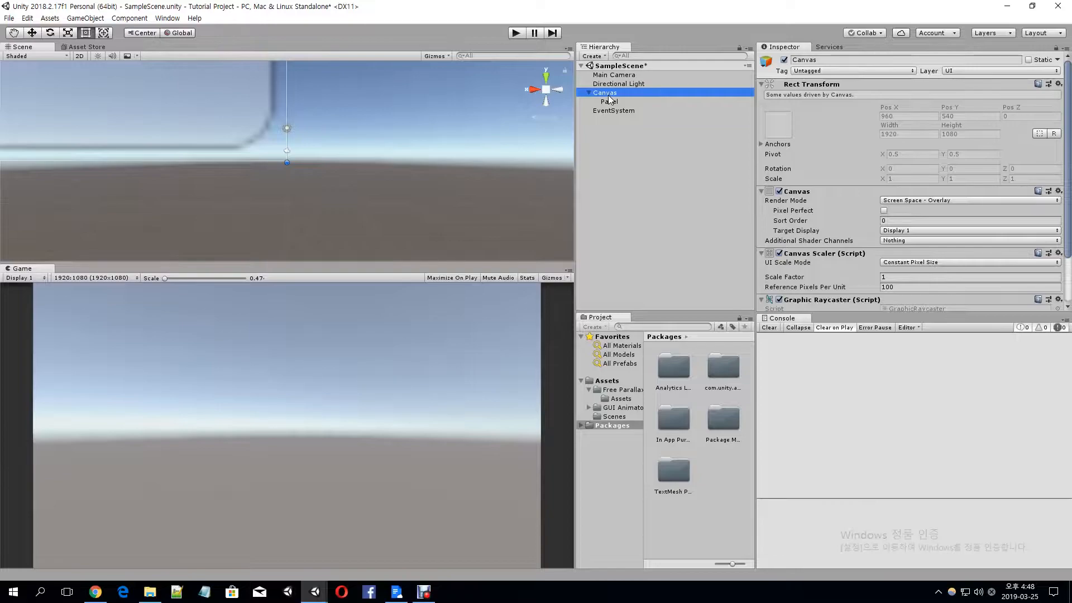
Set the Panel's source image to the Desert sprite and frame the Panel in the Scene view
{"action": "left_click", "coordinate": [614, 102]}
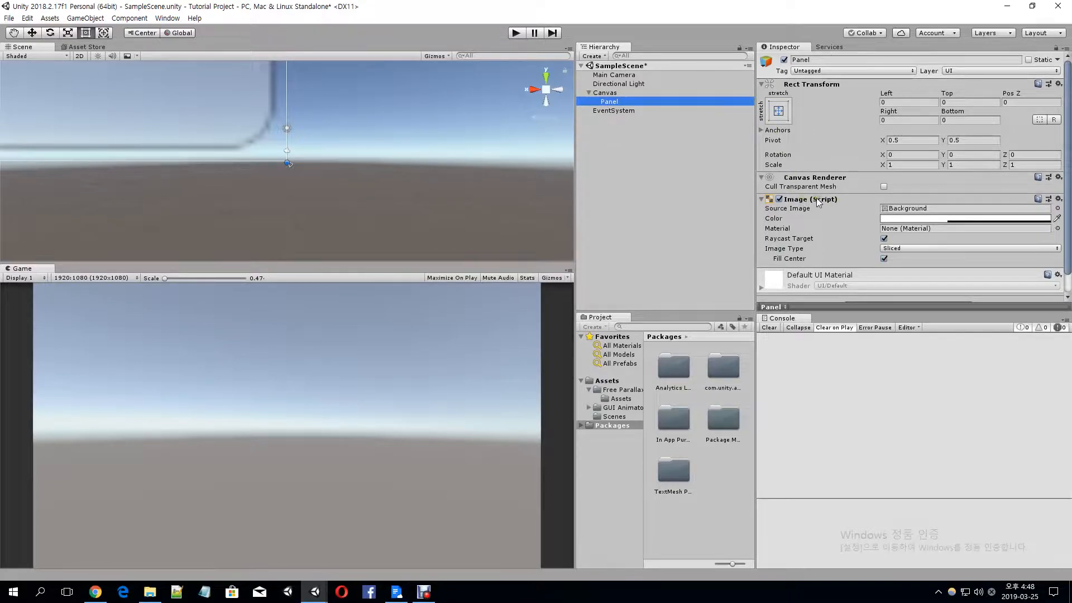
{"action": "left_click", "coordinate": [1057, 208]}
{"action": "type", "text": "desert"}
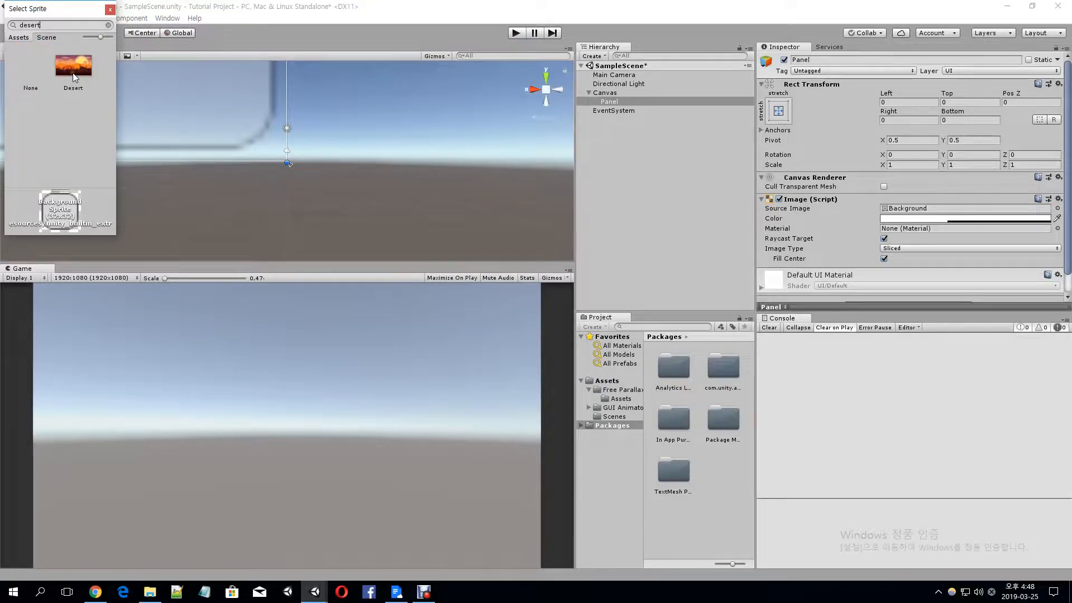
{"action": "double_click", "coordinate": [74, 73]}
{"action": "middle_click_drag", "start_coordinate": [280, 228], "coordinate": [231, 164]}
{"action": "key", "text": "f"}
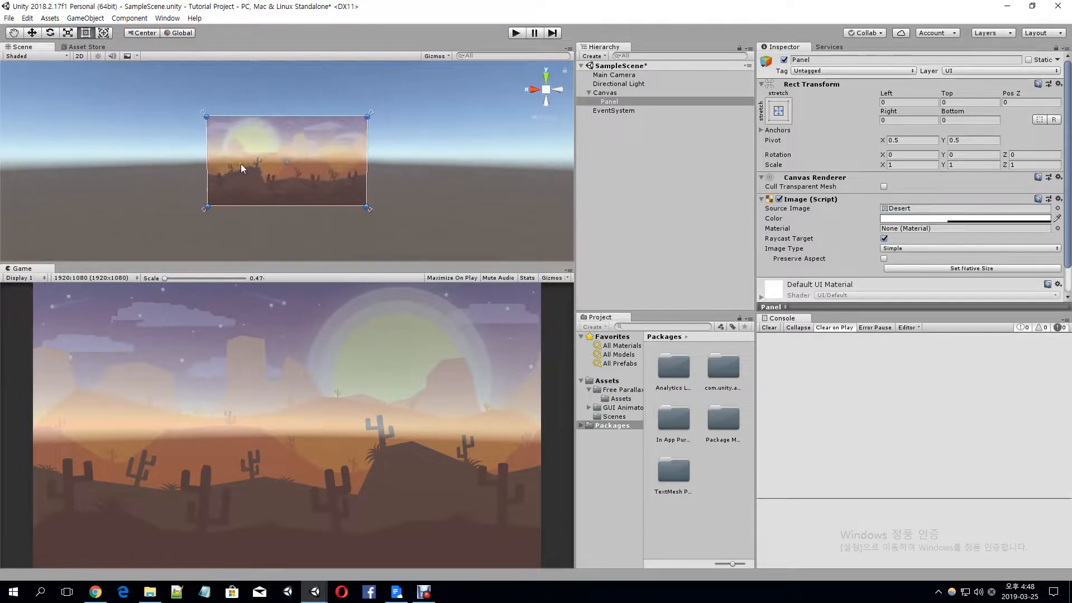
{"action": "scroll", "coordinate": [240, 163], "scroll_direction": "up", "scroll_amount": 5}
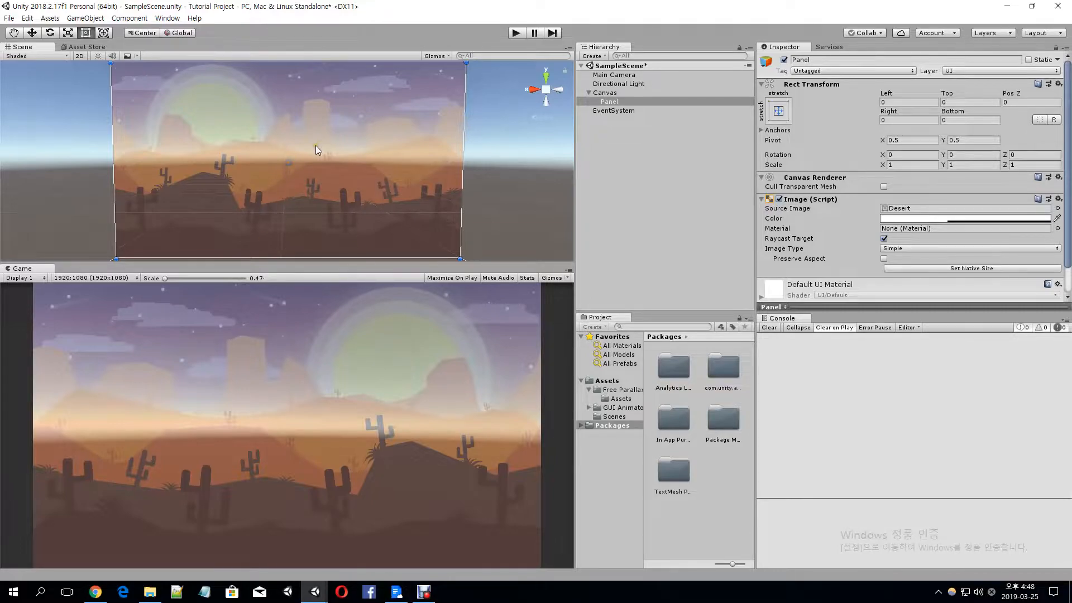
Make the Panel's image fully opaque by setting its color alpha to 255
{"action": "left_click", "coordinate": [944, 221]}
{"action": "left_click_drag", "start_coordinate": [50, 232], "coordinate": [295, 233]}
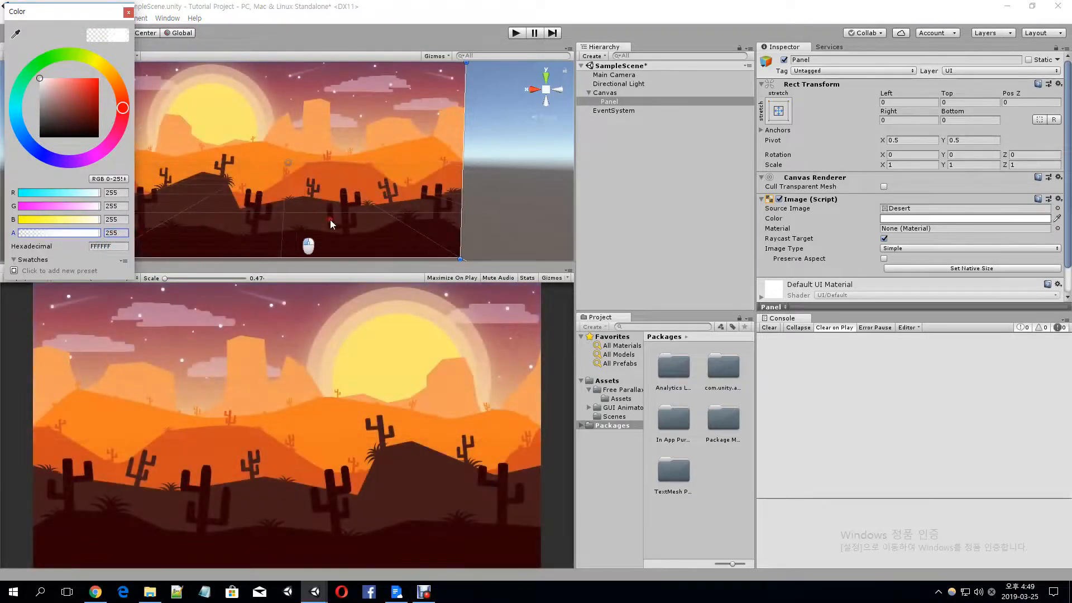
{"action": "left_click", "coordinate": [129, 12]}
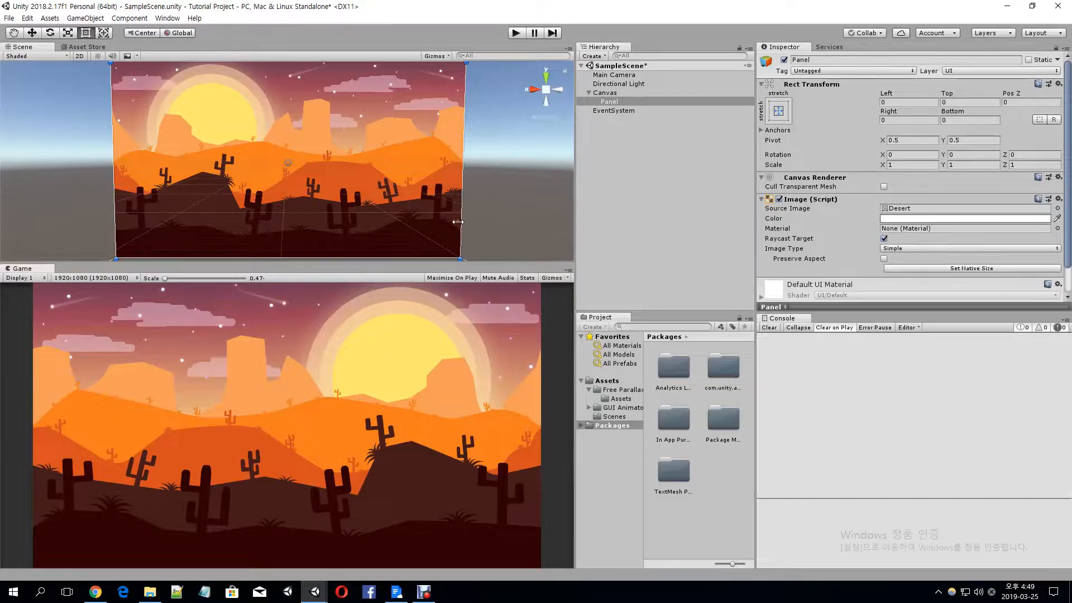
{"action": "scroll", "coordinate": [461, 245], "scroll_direction": "down", "scroll_amount": 1}
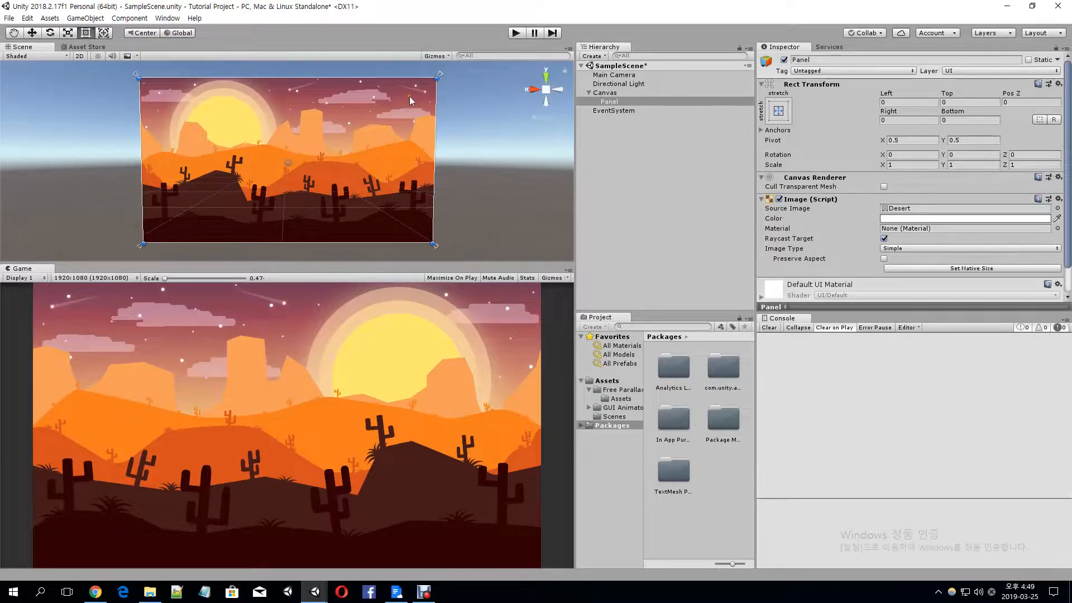
{"action": "mouse_move", "coordinate": [438, 76]}
{"action": "left_mouse_down"}
{"action": "mouse_move", "coordinate": [430, 82]}
{"action": "mouse_move", "coordinate": [440, 77]}
{"action": "left_mouse_up"}
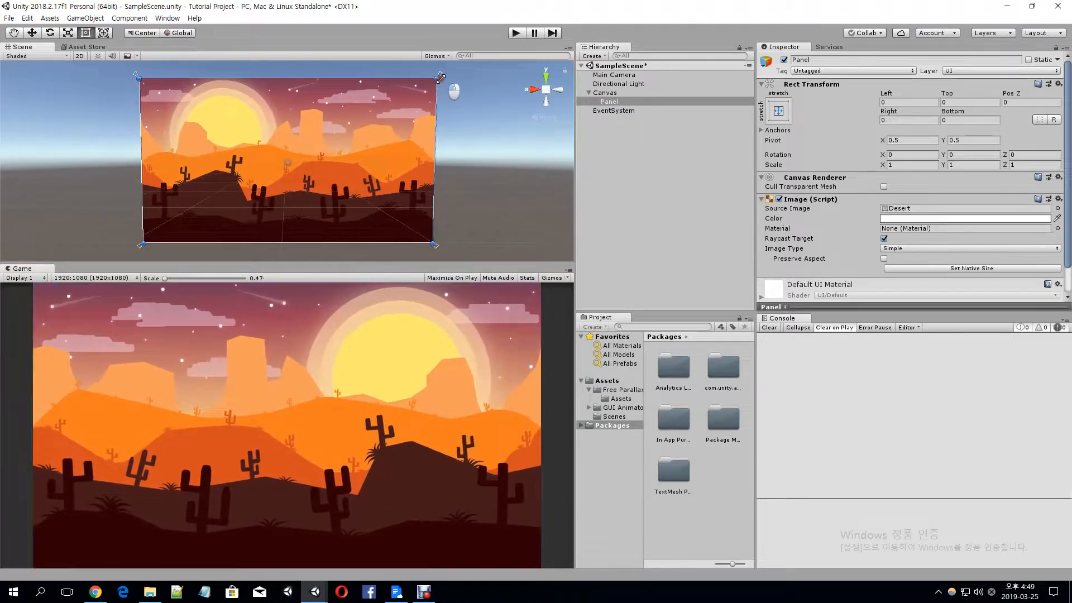
{"action": "mouse_move", "coordinate": [143, 244]}
{"action": "left_mouse_down"}
{"action": "mouse_move", "coordinate": [154, 232]}
{"action": "mouse_move", "coordinate": [143, 244]}
{"action": "left_mouse_up"}
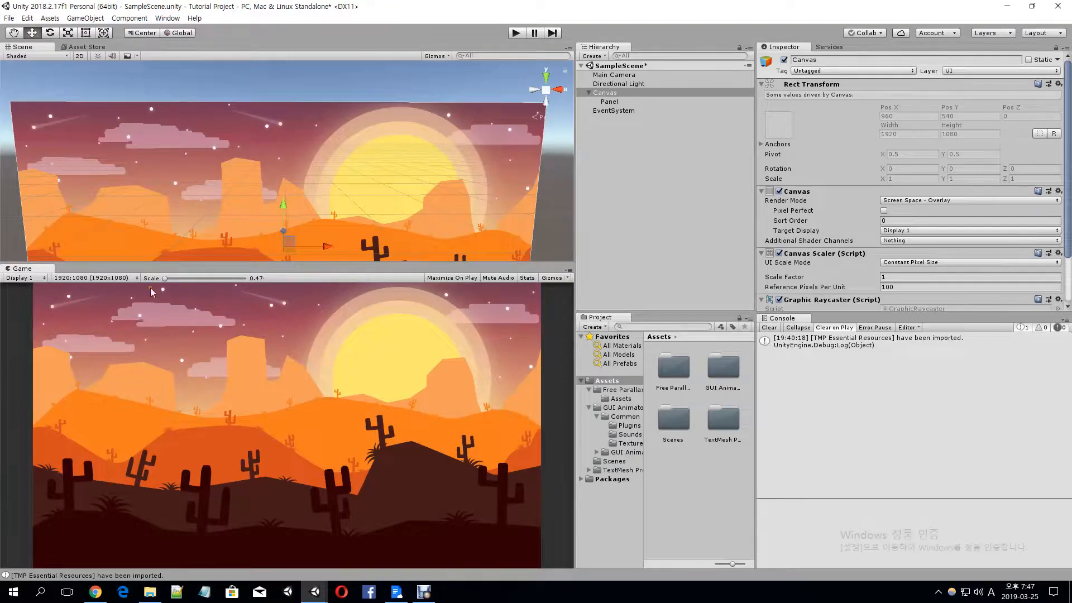
Create an empty child object under the Canvas and name it group_resources
{"action": "left_click", "coordinate": [632, 94]}
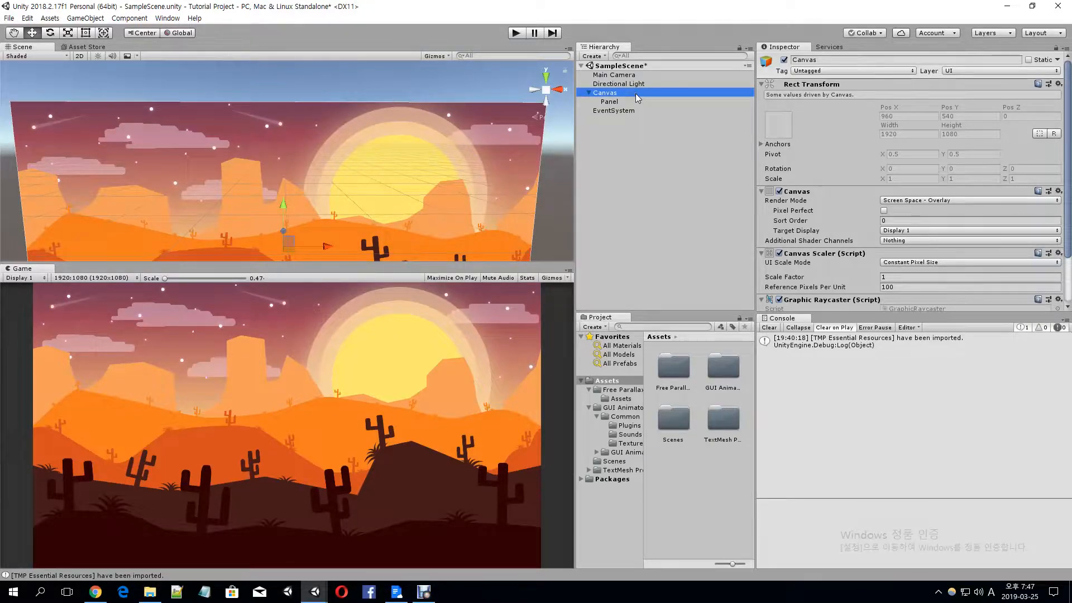
{"action": "key", "text": "alt+shift+n"}
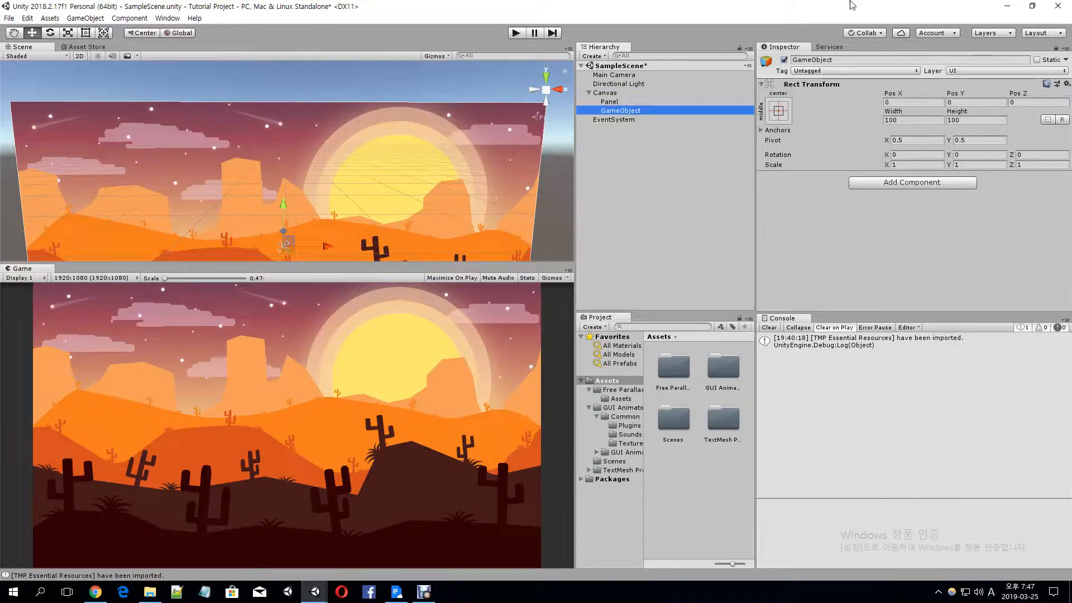
{"action": "key", "text": "F2"}
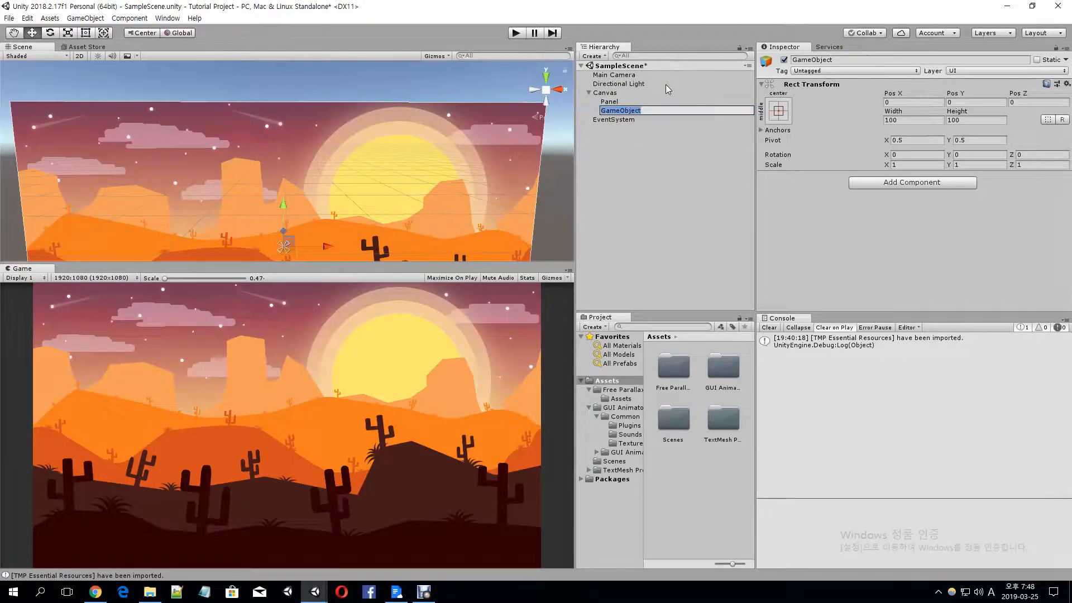
{"action": "type", "text": "group_resources"}
{"action": "key", "text": "Return"}
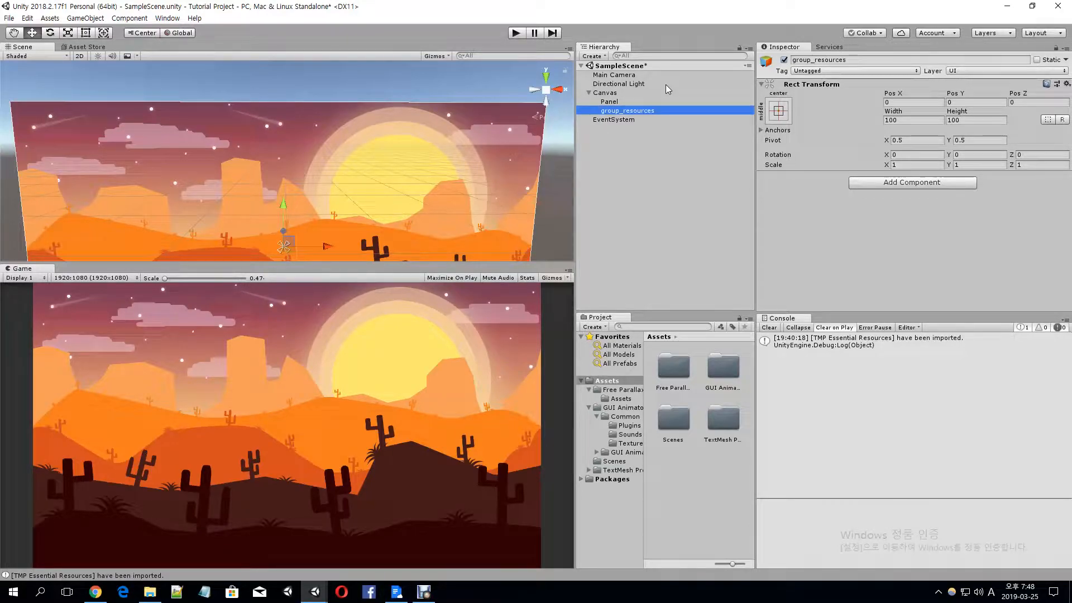
Create an empty child object under group_resources and name it treasure
{"action": "key", "text": "alt+shift+n"}
{"action": "key", "text": "F2"}
{"action": "type", "text": "treasure"}
{"action": "key", "text": "Return"}
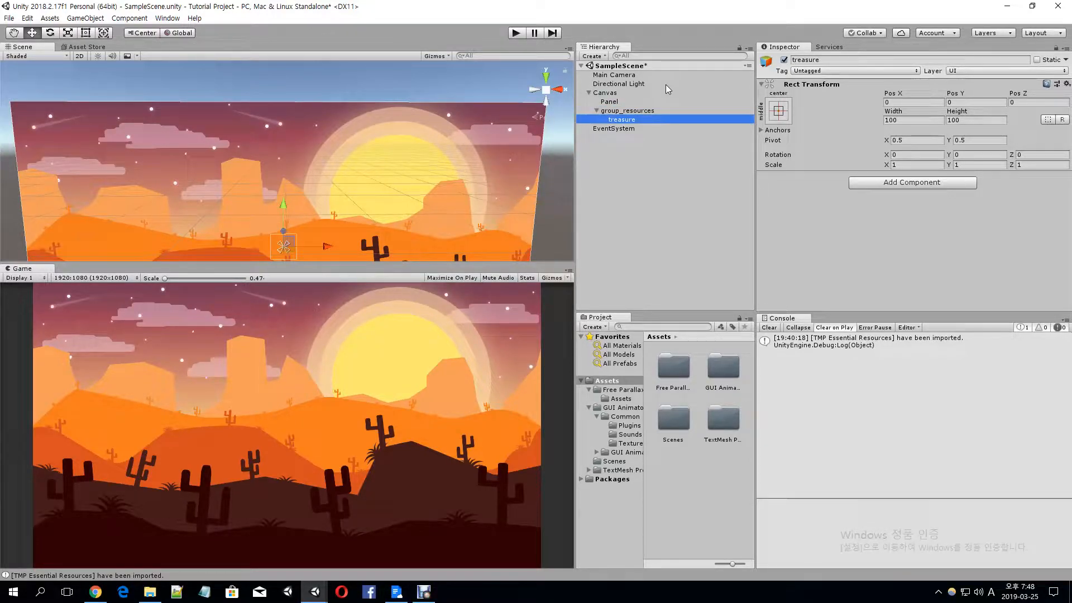
Add a UI Image as a child of treasure and duplicate it twice
{"action": "right_click", "coordinate": [628, 120]}
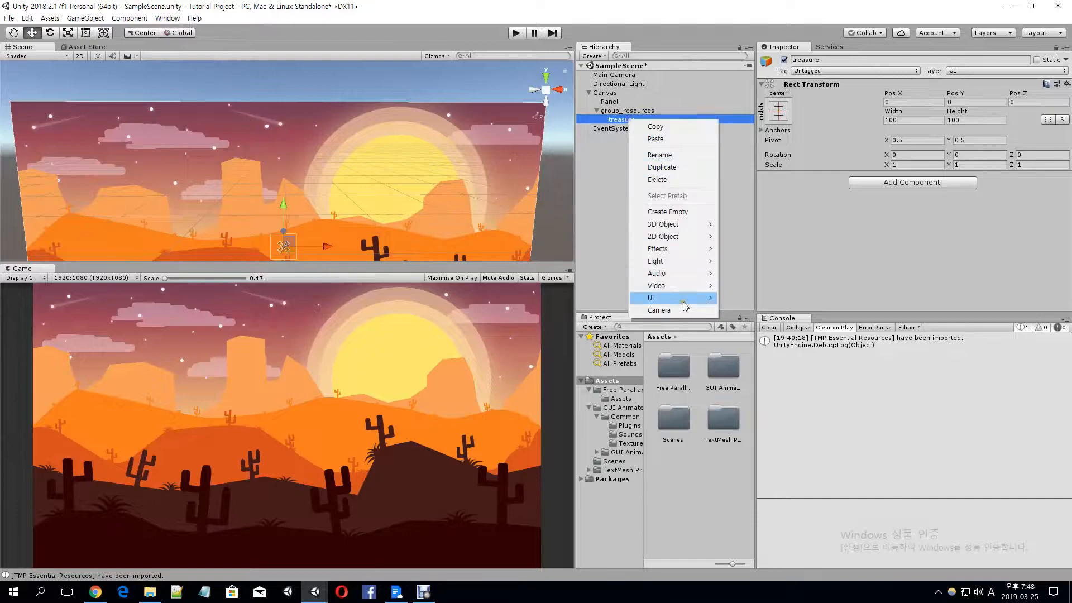
{"action": "mouse_move", "coordinate": [677, 303]}
{"action": "left_click", "coordinate": [743, 327]}
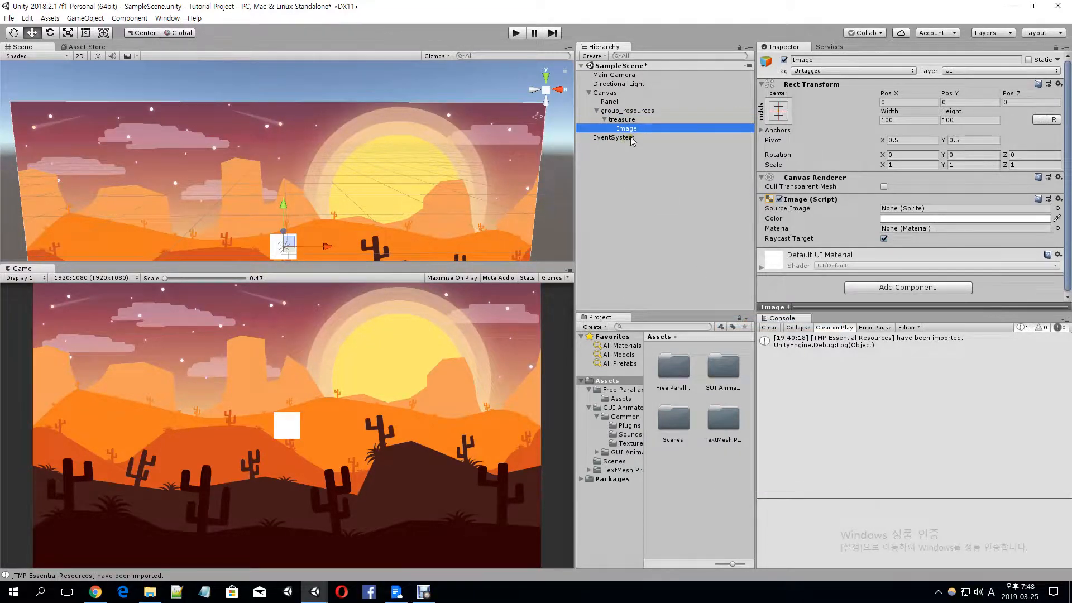
{"action": "key", "text": "ctrl+d"}
{"action": "key", "text": "ctrl+d"}
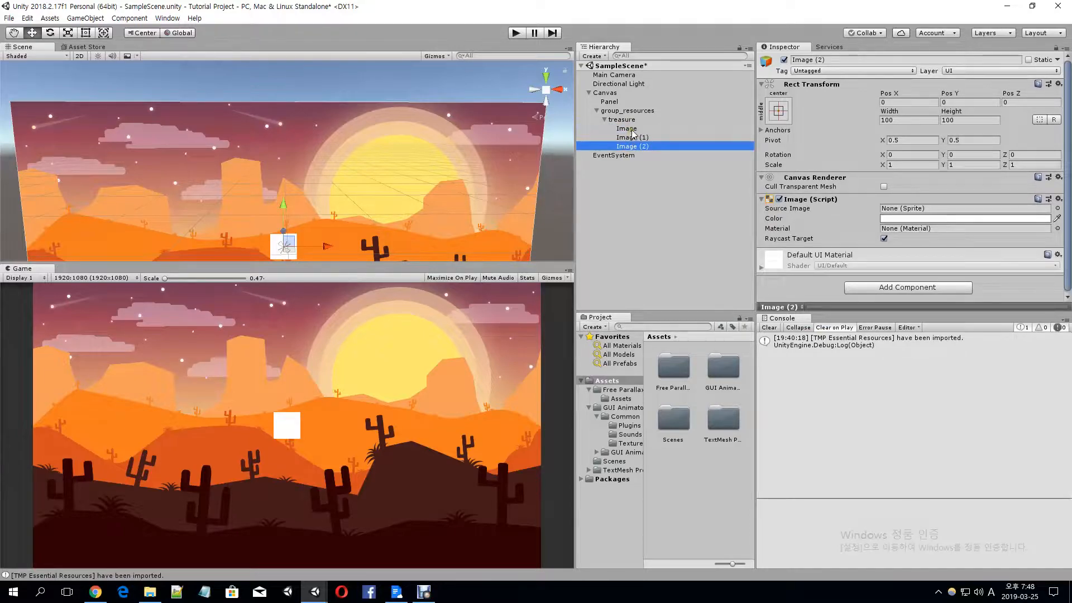
{"action": "left_click", "coordinate": [638, 130]}
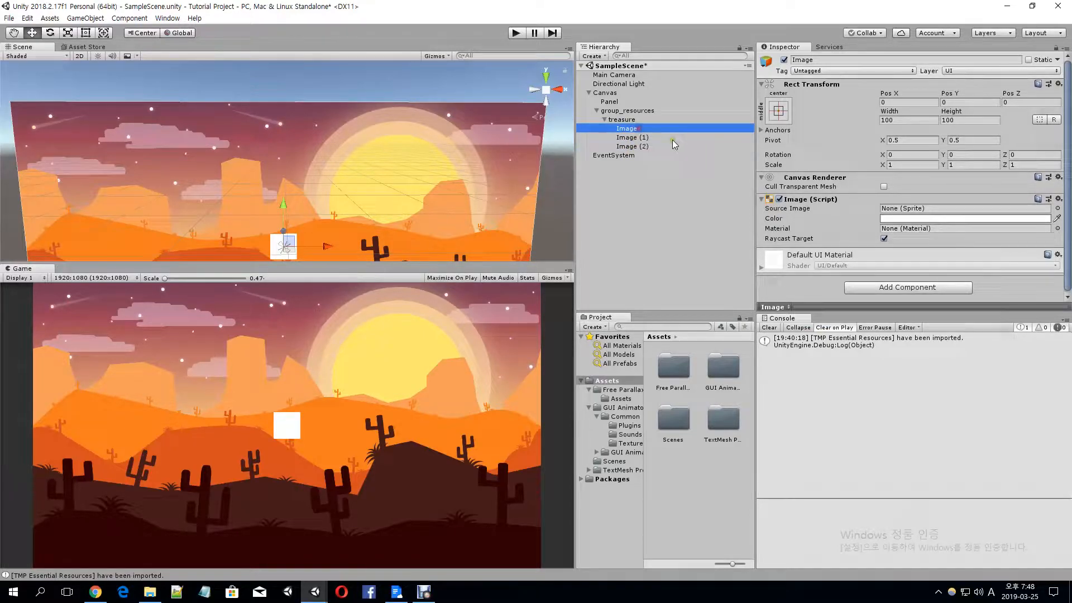
{"action": "left_click", "coordinate": [642, 138]}
{"action": "left_click", "coordinate": [637, 129]}
{"action": "scroll", "coordinate": [310, 213], "scroll_direction": "up", "scroll_amount": 4}
{"action": "middle_click_drag", "start_coordinate": [311, 215], "coordinate": [311, 162]}
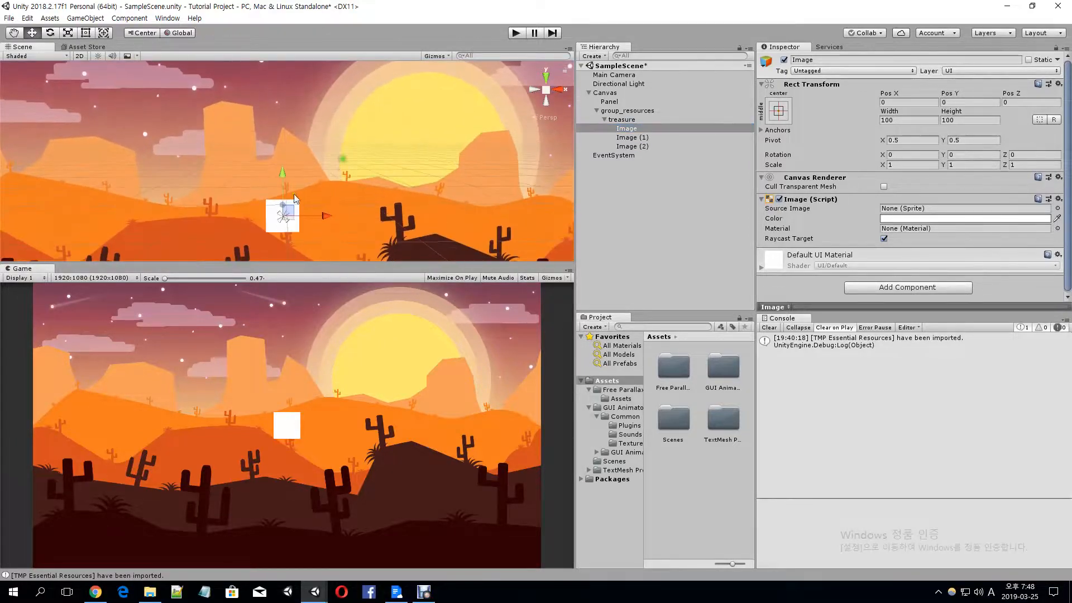
{"action": "left_click", "coordinate": [632, 129]}
{"action": "left_click", "coordinate": [633, 138]}
{"action": "left_click", "coordinate": [634, 147]}
{"action": "left_click", "coordinate": [634, 137]}
{"action": "left_click", "coordinate": [633, 128]}
{"action": "left_click", "coordinate": [634, 137]}
{"action": "left_click", "coordinate": [635, 147]}
{"action": "left_click", "coordinate": [634, 138]}
{"action": "left_click", "coordinate": [633, 129]}
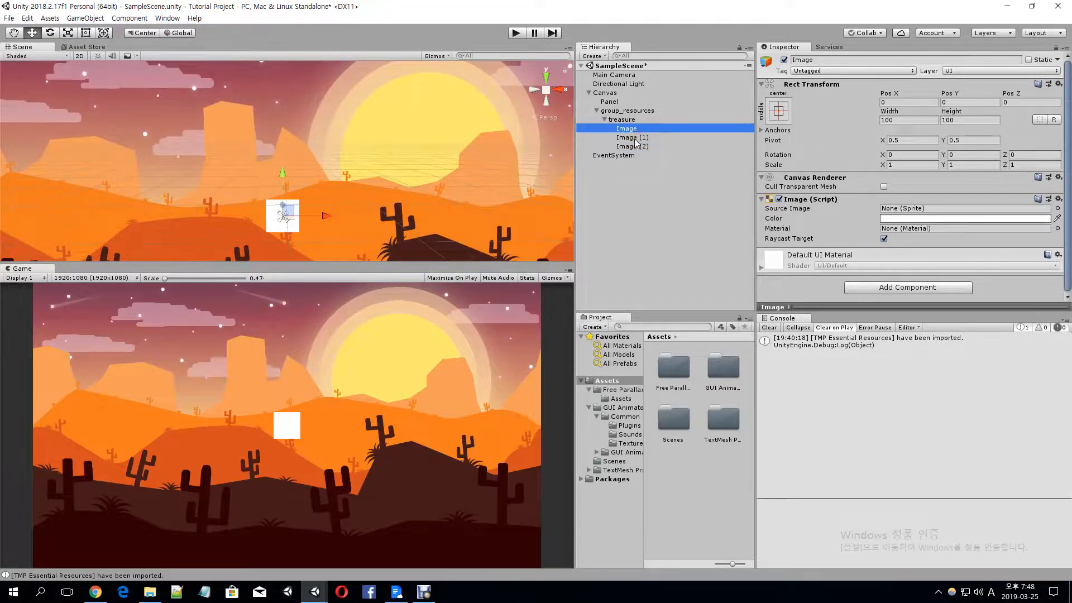
{"action": "left_click", "coordinate": [630, 148]}
{"action": "left_click", "coordinate": [634, 137]}
{"action": "left_click", "coordinate": [633, 129]}
{"action": "left_click", "coordinate": [634, 146]}
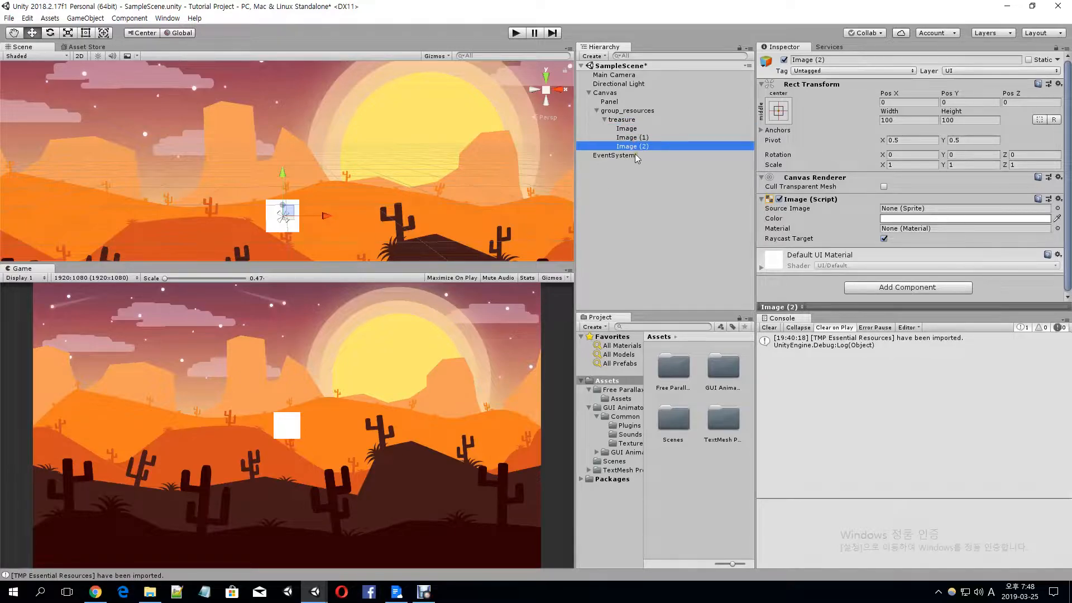
{"action": "left_click", "coordinate": [640, 138]}
{"action": "left_click", "coordinate": [643, 129]}
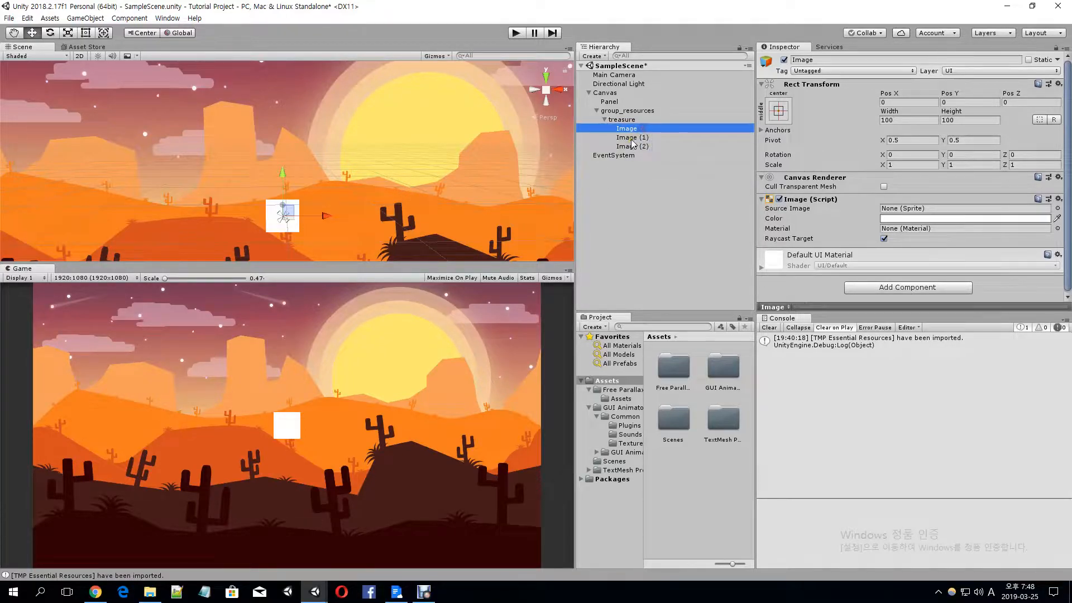
{"action": "left_click", "coordinate": [631, 138]}
{"action": "left_click", "coordinate": [631, 146]}
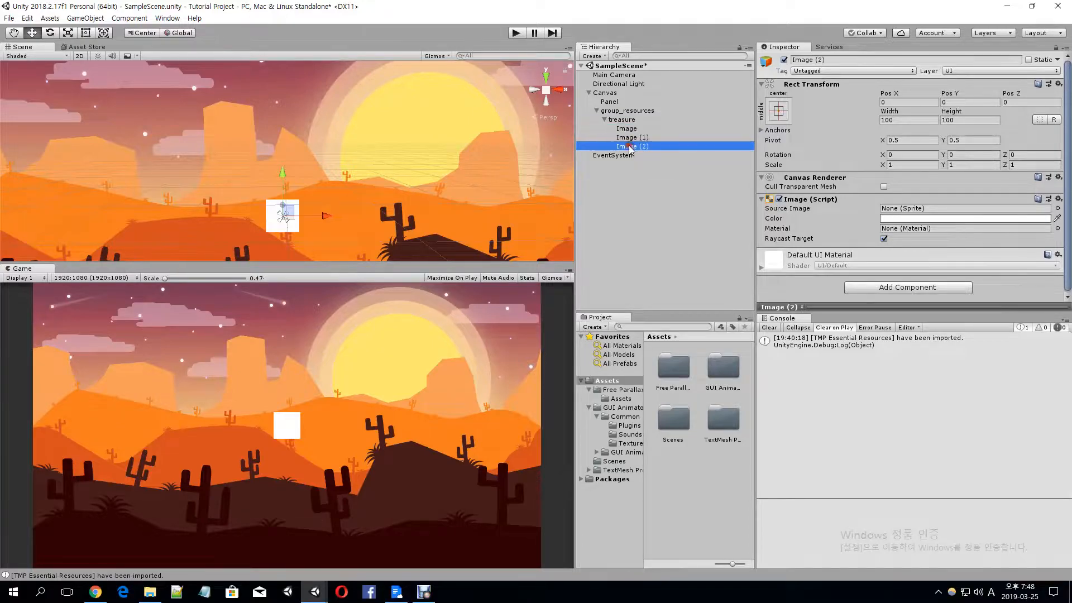
{"action": "left_click", "coordinate": [629, 130]}
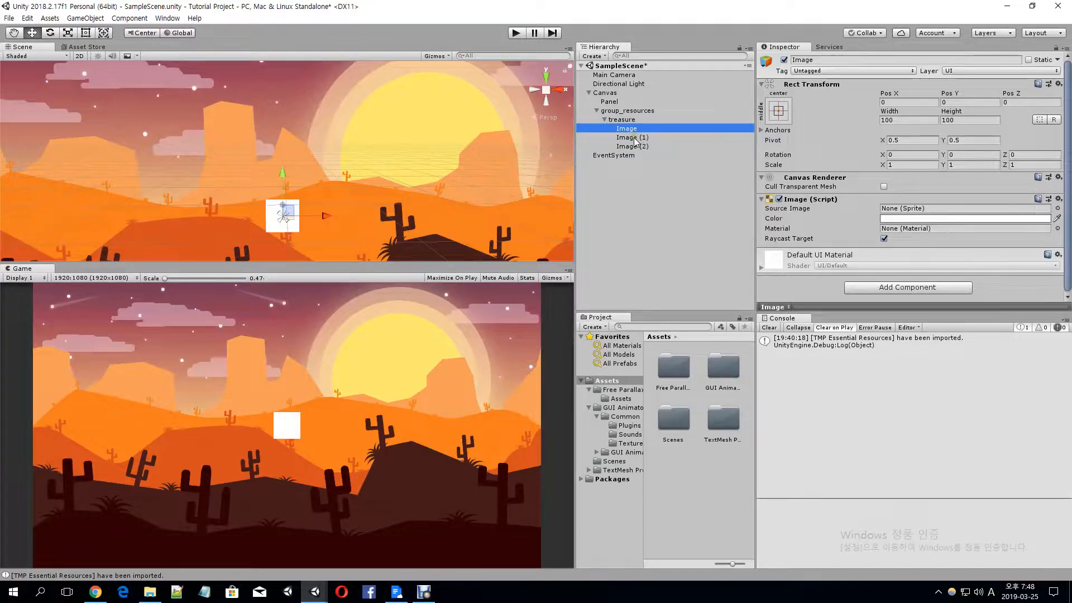
{"action": "left_click", "coordinate": [635, 138]}
{"action": "left_click", "coordinate": [635, 146]}
{"action": "left_click", "coordinate": [635, 137]}
Rename the three images under treasure to backGround, symbol and chargeBtn, in hierarchy order
{"action": "left_click", "coordinate": [635, 130]}
{"action": "key", "text": "F2"}
{"action": "type", "text": "backGround"}
{"action": "key", "text": "Return"}
{"action": "key", "text": "F2"}
{"action": "type", "text": "symbol"}
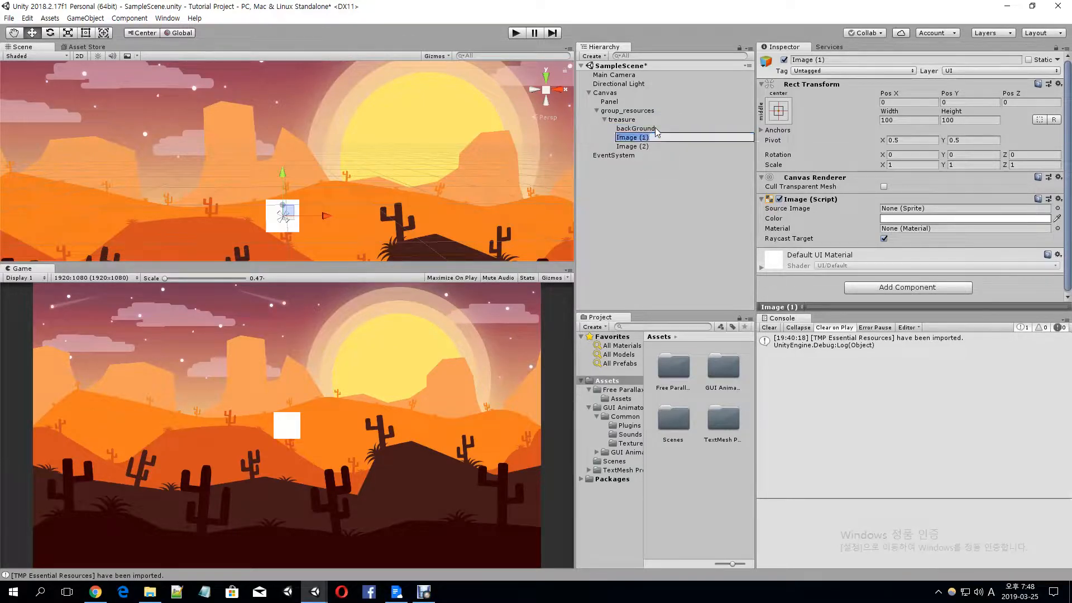
{"action": "key", "text": "Return"}
{"action": "key", "text": "Down"}
{"action": "key", "text": "F2"}
{"action": "type", "text": "chargeBtn"}
{"action": "key", "text": "Return"}
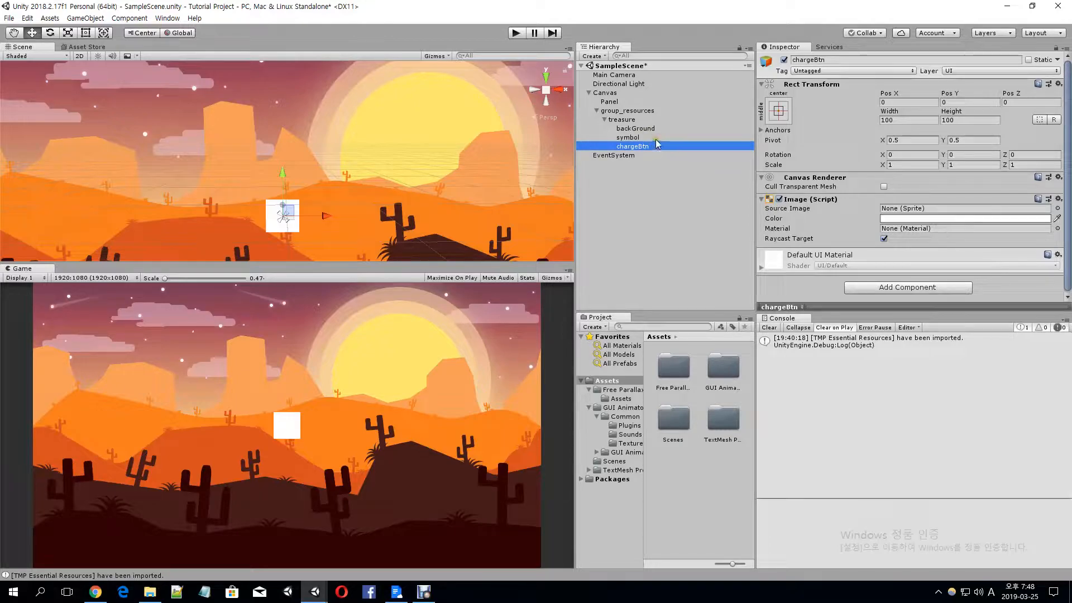
Set the backGround image's source image to the bar_00_black50% sprite
{"action": "left_click", "coordinate": [663, 130]}
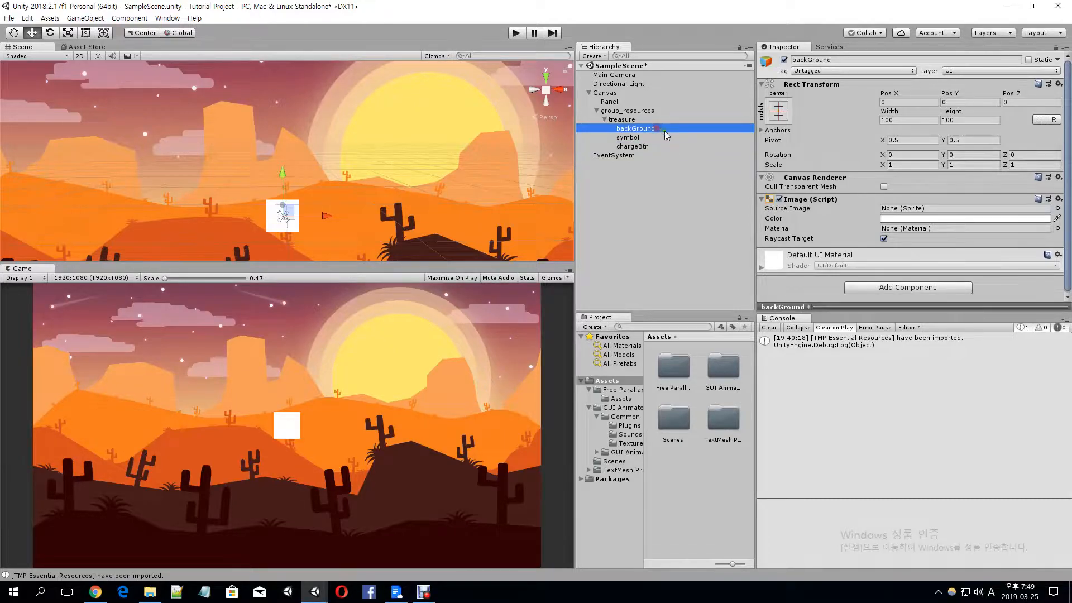
{"action": "left_click", "coordinate": [1057, 209]}
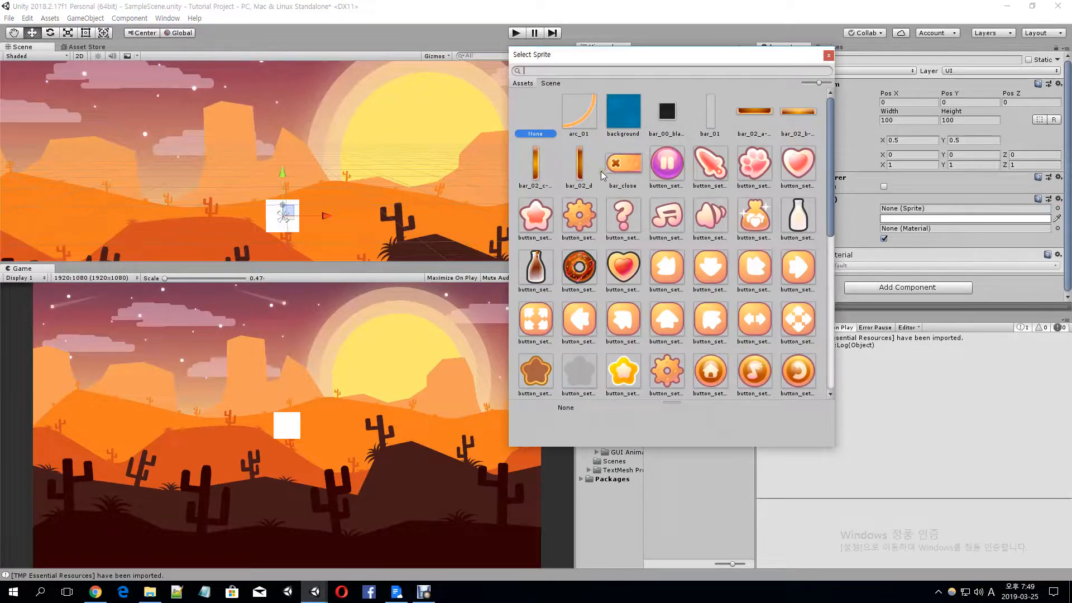
{"action": "left_click", "coordinate": [658, 121]}
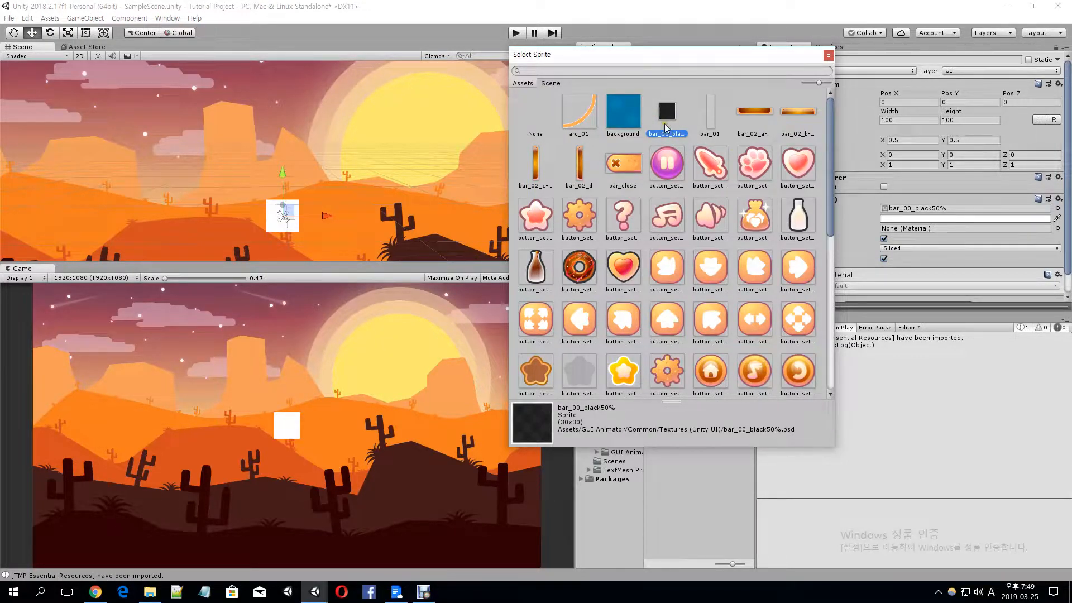
{"action": "double_click", "coordinate": [666, 119]}
Set the symbol image's source image to the key sprite button_set08_c
{"action": "left_click", "coordinate": [642, 135]}
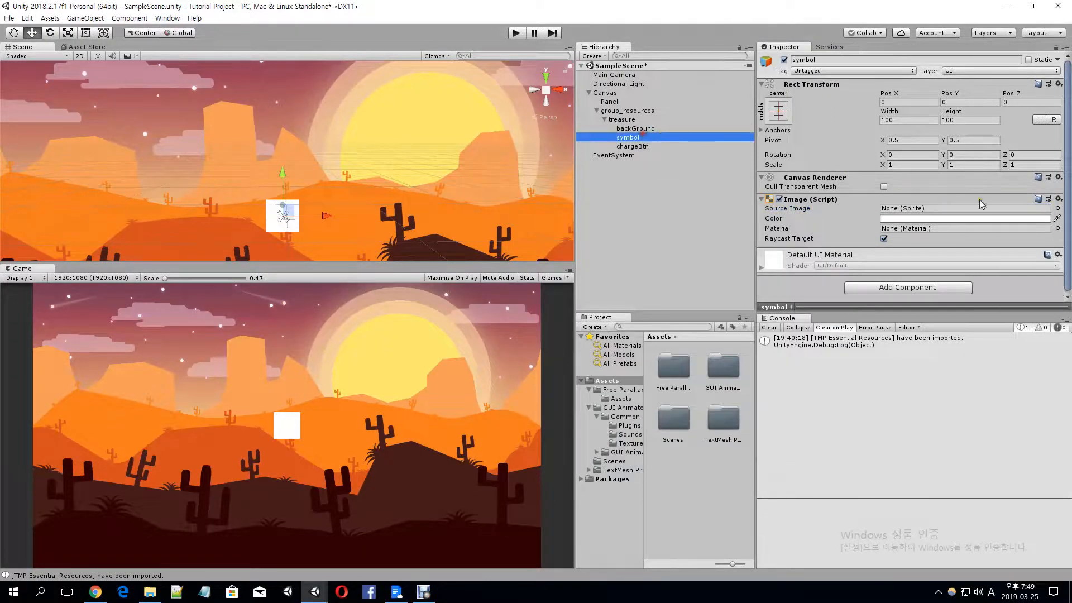
{"action": "left_click", "coordinate": [1057, 208]}
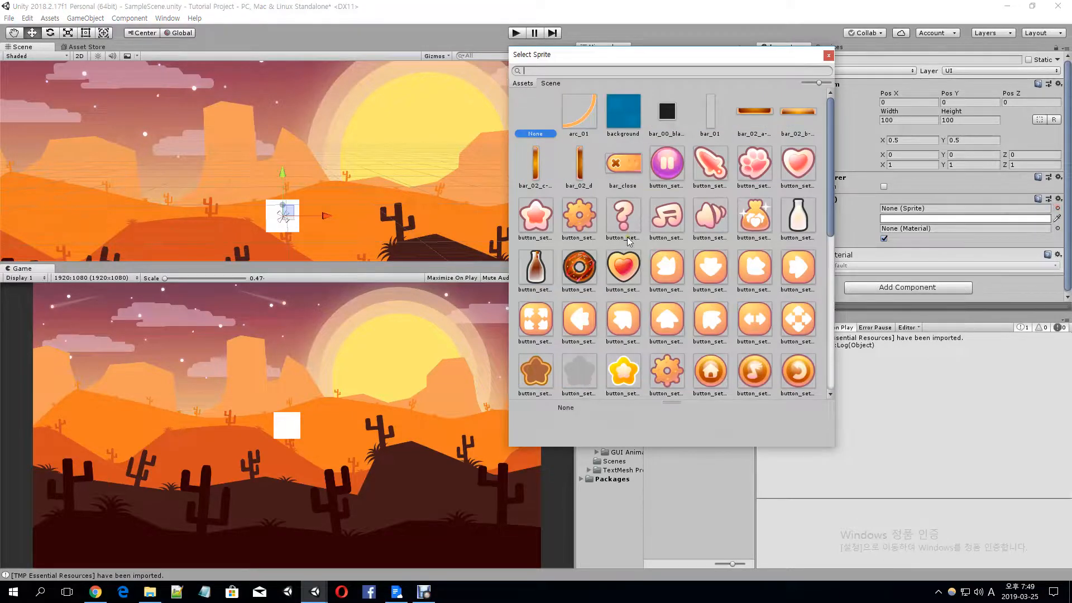
{"action": "scroll", "coordinate": [667, 217], "scroll_direction": "down", "scroll_amount": 3}
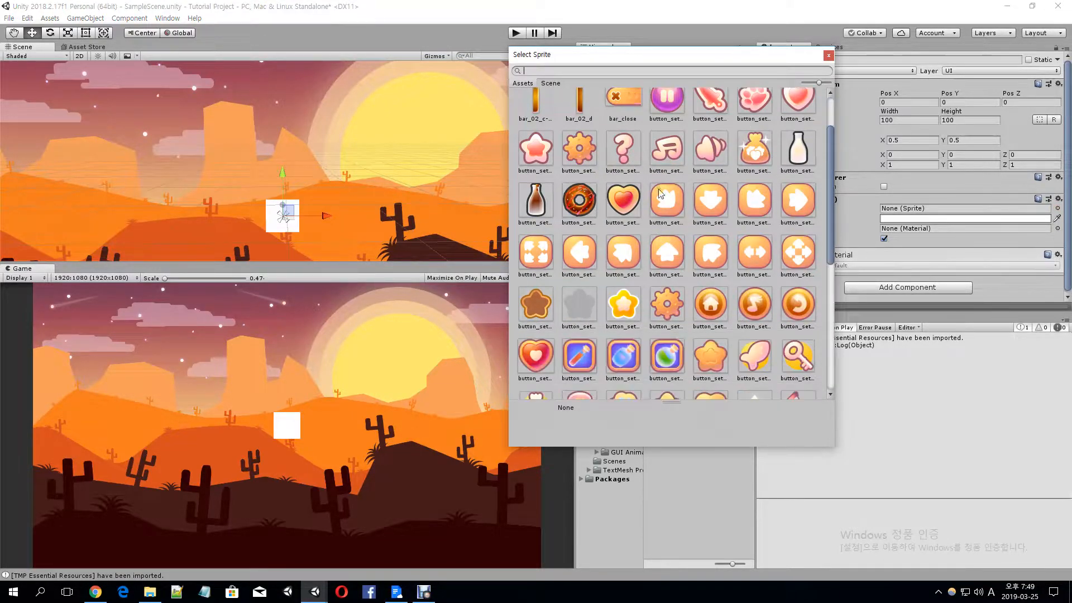
{"action": "scroll", "coordinate": [704, 175], "scroll_direction": "down", "scroll_amount": 5}
{"action": "scroll", "coordinate": [764, 131], "scroll_direction": "up", "scroll_amount": 8}
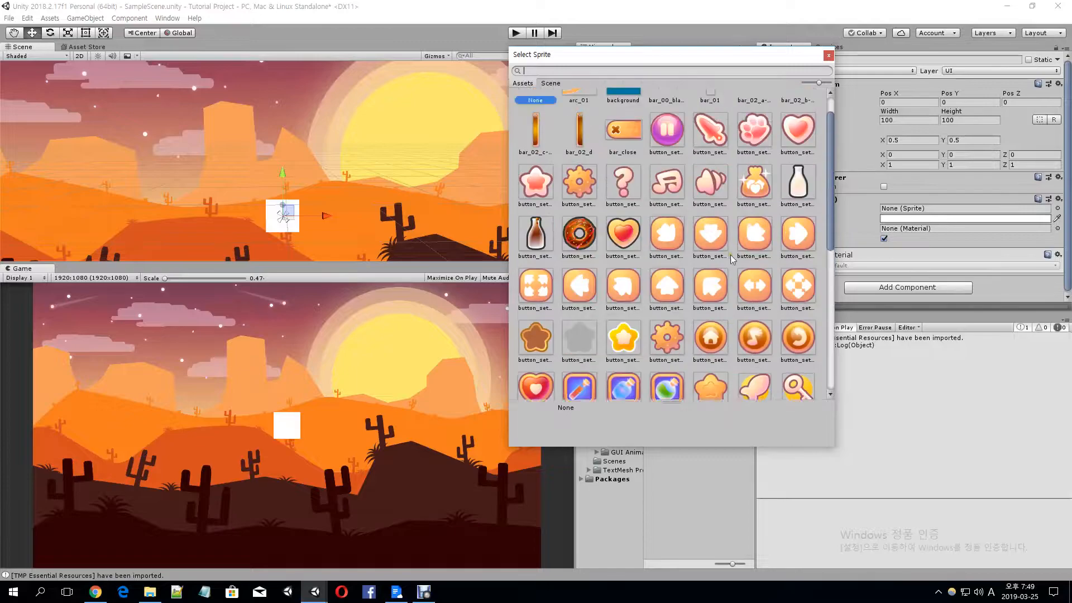
{"action": "scroll", "coordinate": [614, 184], "scroll_direction": "down", "scroll_amount": 5}
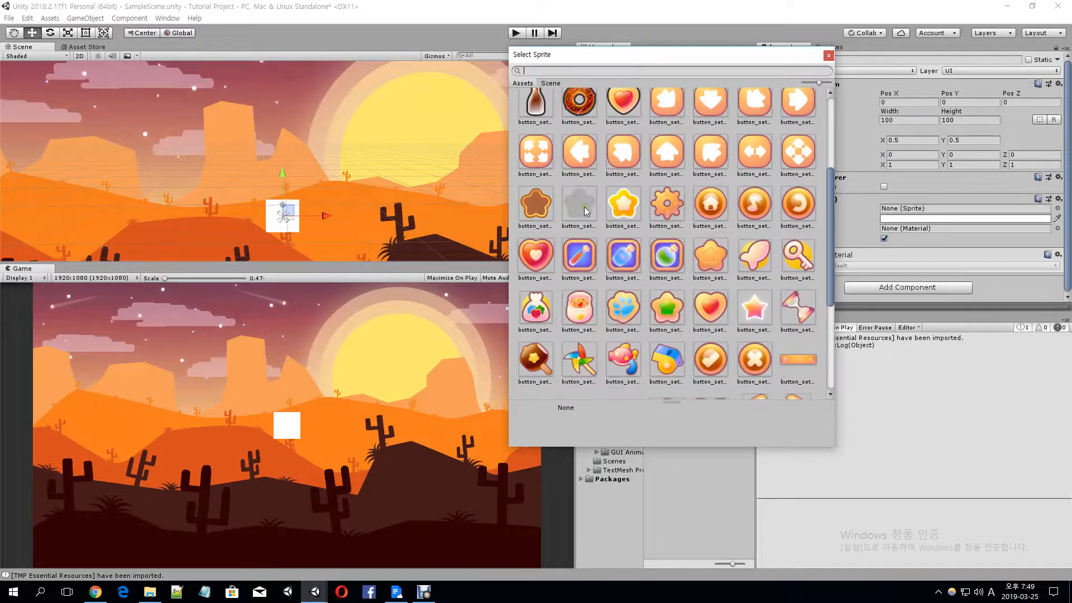
{"action": "scroll", "coordinate": [673, 249], "scroll_direction": "down", "scroll_amount": 3}
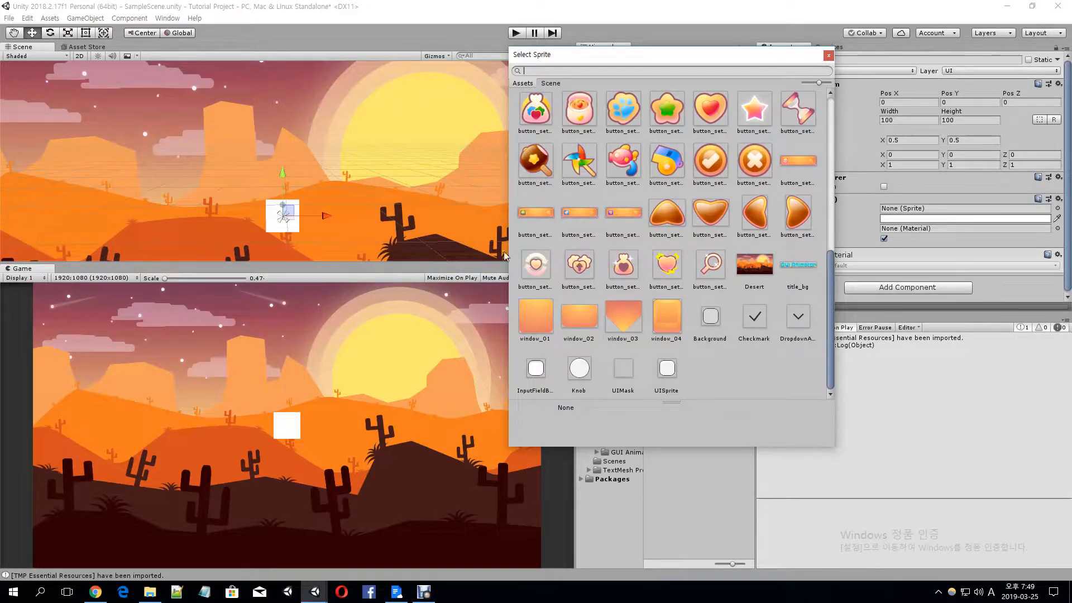
{"action": "left_click", "coordinate": [535, 162]}
{"action": "left_click", "coordinate": [579, 161]}
{"action": "scroll", "coordinate": [579, 161], "scroll_direction": "up", "scroll_amount": 2}
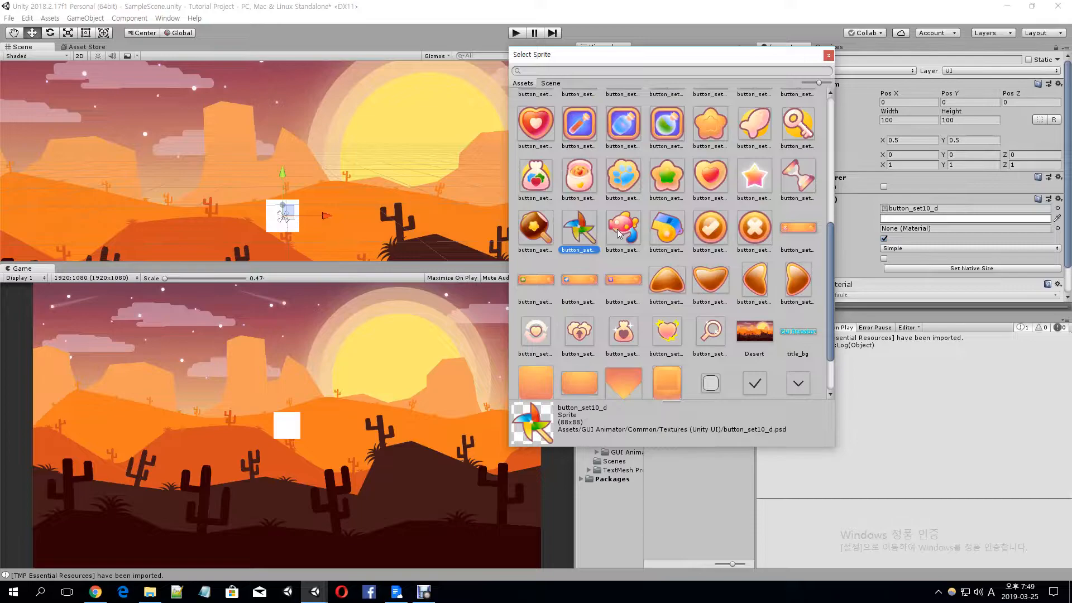
{"action": "scroll", "coordinate": [737, 213], "scroll_direction": "up", "scroll_amount": 2}
{"action": "left_click", "coordinate": [770, 249]}
{"action": "left_click", "coordinate": [798, 190]}
{"action": "double_click", "coordinate": [799, 190]}
Set the chargeBtn image's source image to the up-arrow sprite button_set04_h
{"action": "left_click", "coordinate": [609, 138]}
{"action": "left_click", "coordinate": [611, 147]}
{"action": "left_click", "coordinate": [1058, 208]}
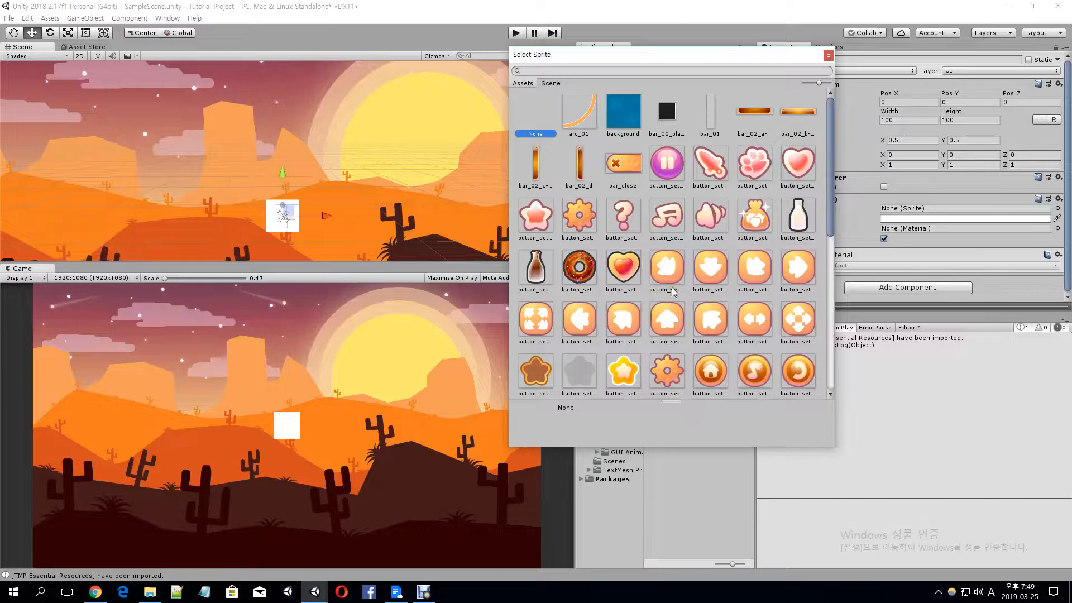
{"action": "left_click", "coordinate": [678, 322]}
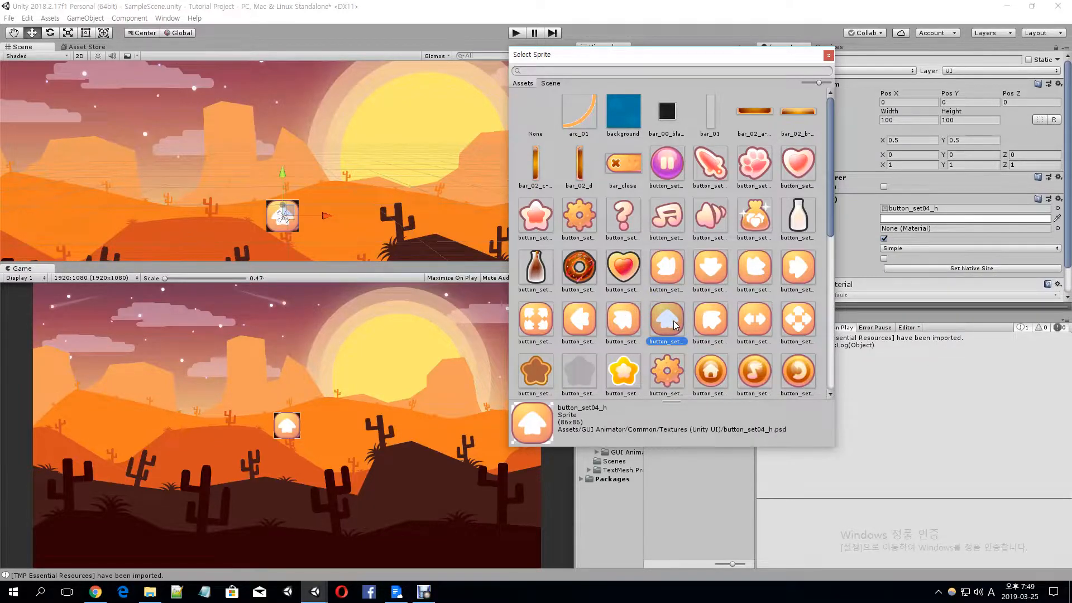
{"action": "double_click", "coordinate": [675, 325]}
Widen the backGround image into a horizontal bar roughly three times as wide as it is tall
{"action": "left_click", "coordinate": [648, 147]}
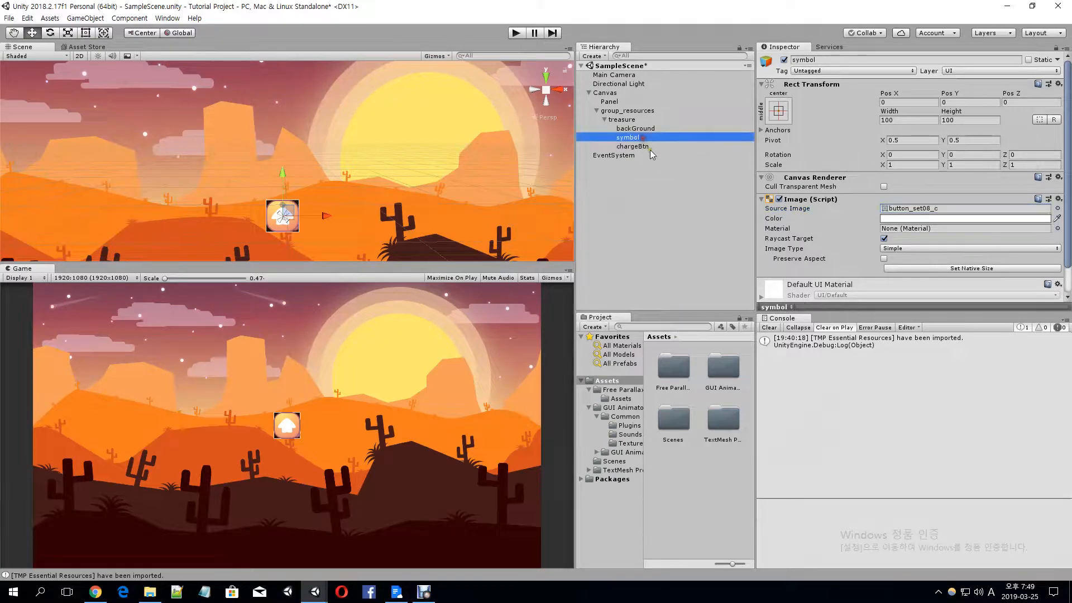
{"action": "left_click", "coordinate": [635, 128]}
{"action": "left_click", "coordinate": [914, 120]}
{"action": "double_click", "coordinate": [914, 120]}
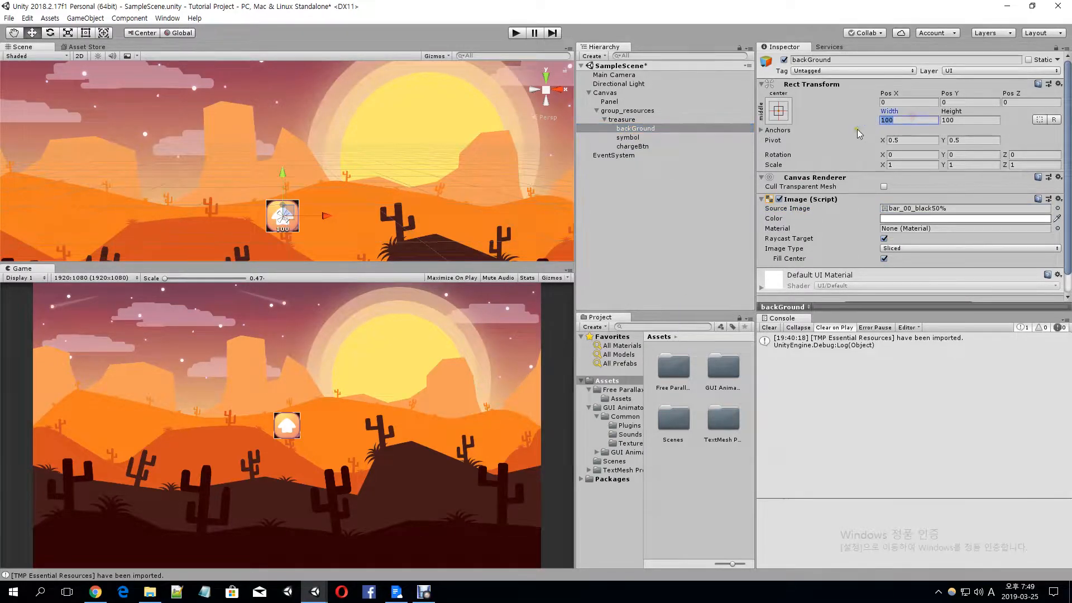
{"action": "left_click_drag", "start_coordinate": [892, 118], "coordinate": [75, 123]}
Move symbol to the bar's left end at Pos X -166 and chargeBtn to its right end at Pos X 166
{"action": "left_click", "coordinate": [719, 137]}
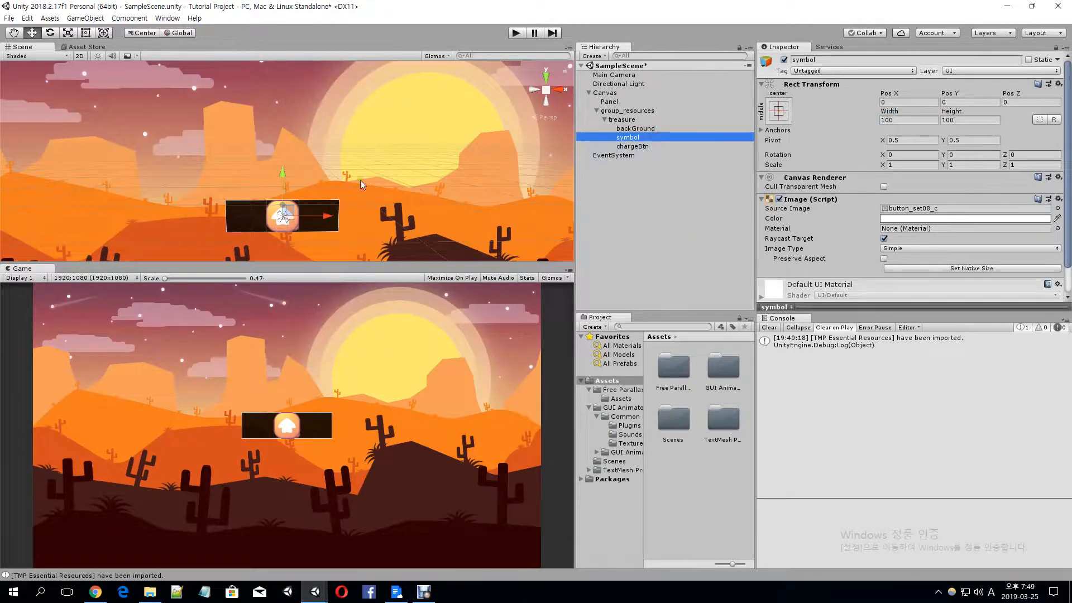
{"action": "left_click_drag", "start_coordinate": [327, 216], "coordinate": [376, 220]}
{"action": "left_click", "coordinate": [648, 147]}
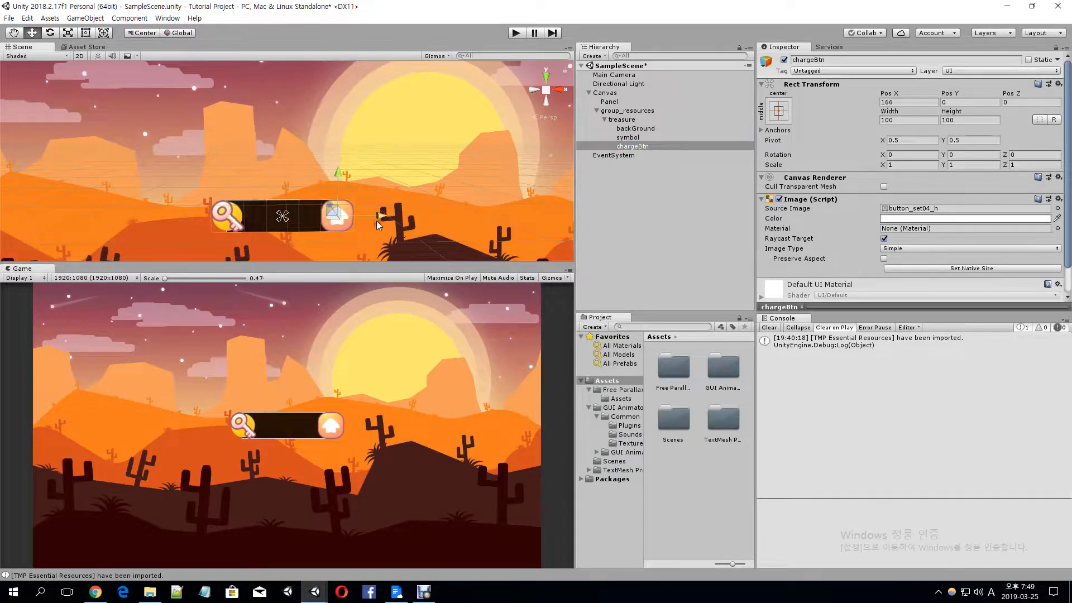
Set the symbol image's width and height to 130
{"action": "left_click", "coordinate": [628, 137]}
{"action": "left_click", "coordinate": [910, 119]}
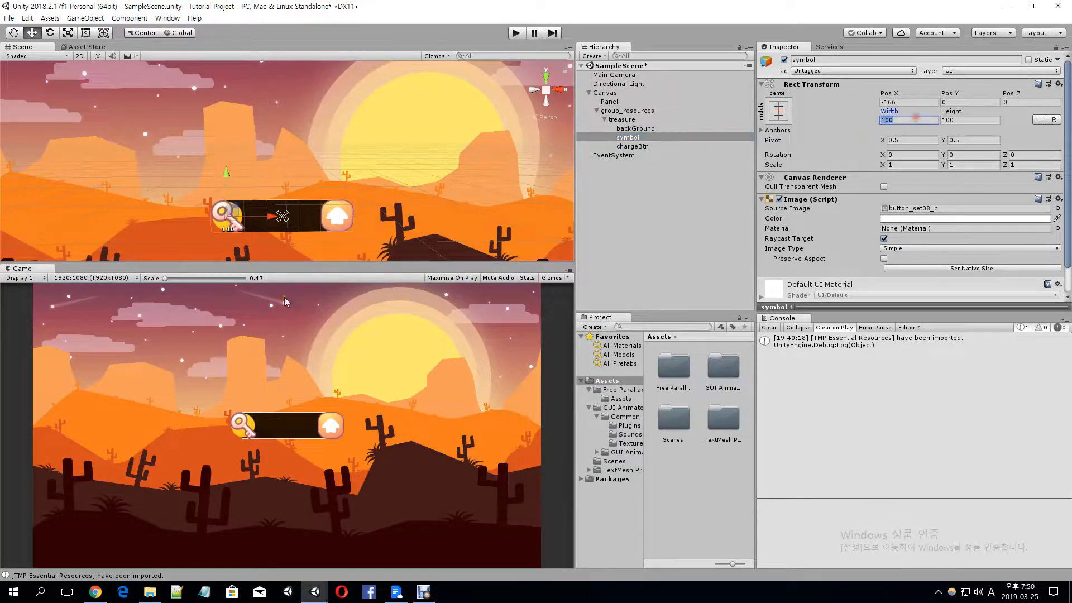
{"action": "type", "text": "130"}
{"action": "key", "text": "Tab"}
{"action": "type", "text": "130"}
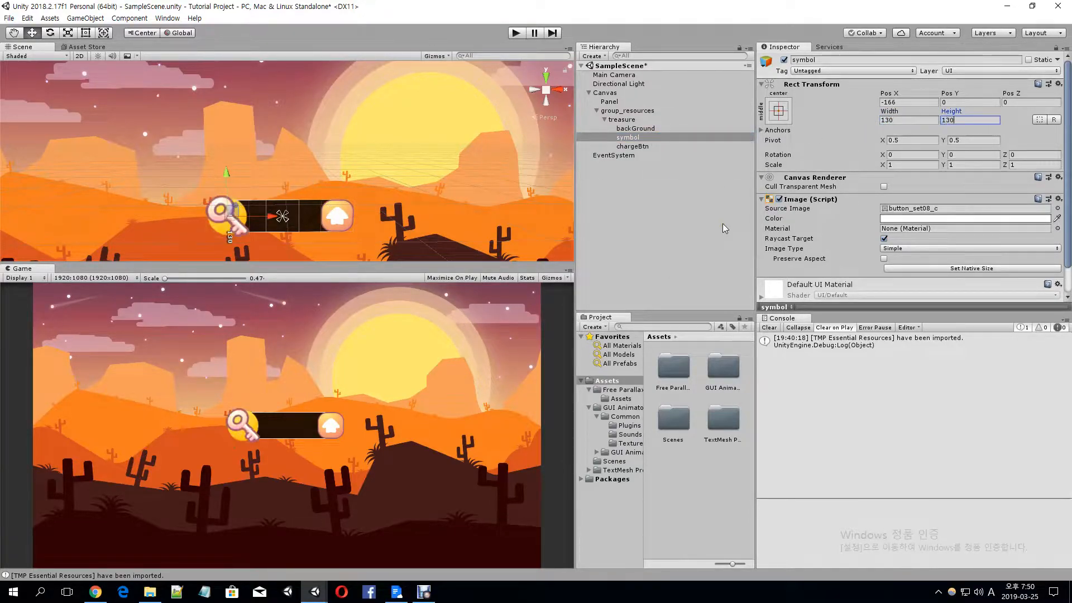
Set the chargeBtn image's width and height to 110
{"action": "left_click", "coordinate": [633, 147]}
{"action": "left_click", "coordinate": [633, 146]}
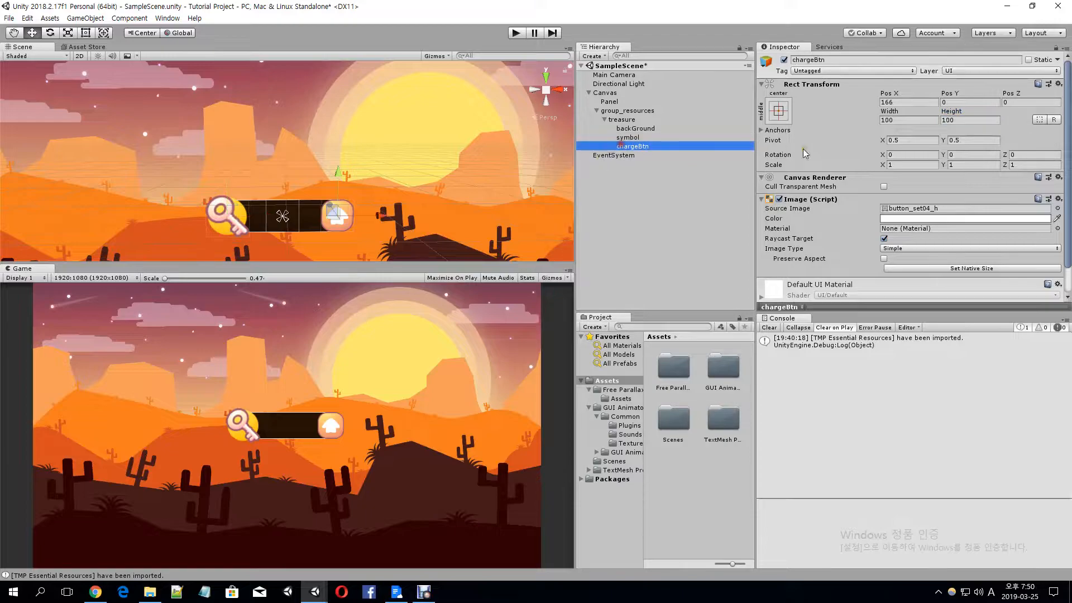
{"action": "left_click", "coordinate": [917, 120]}
{"action": "type", "text": "110"}
{"action": "key", "text": "Tab"}
{"action": "type", "text": "110"}
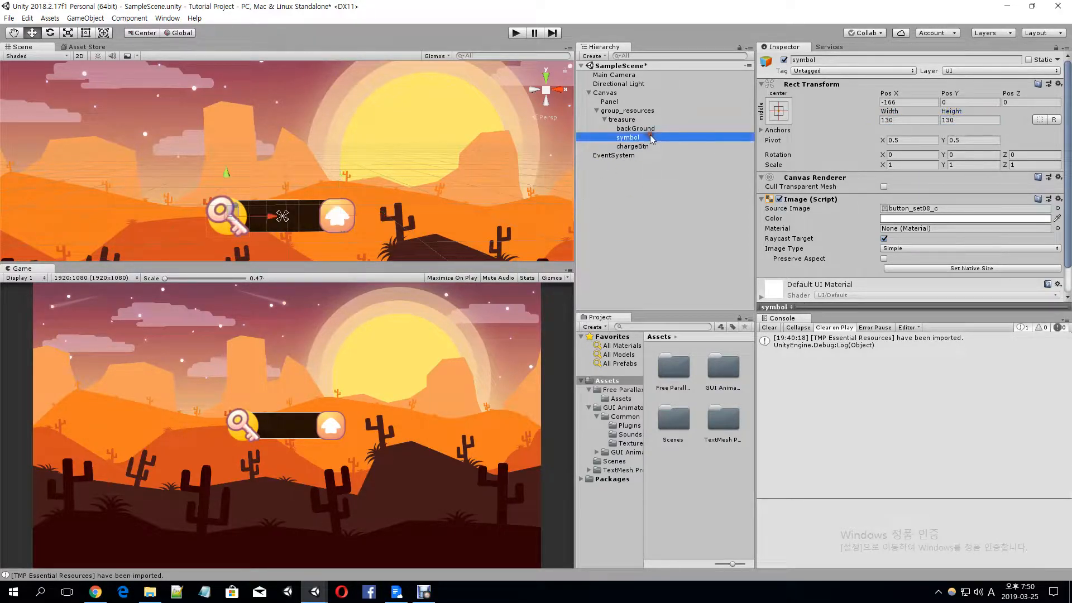
Add a TextMeshPro text object as a child of treasure
{"action": "left_click", "coordinate": [642, 116]}
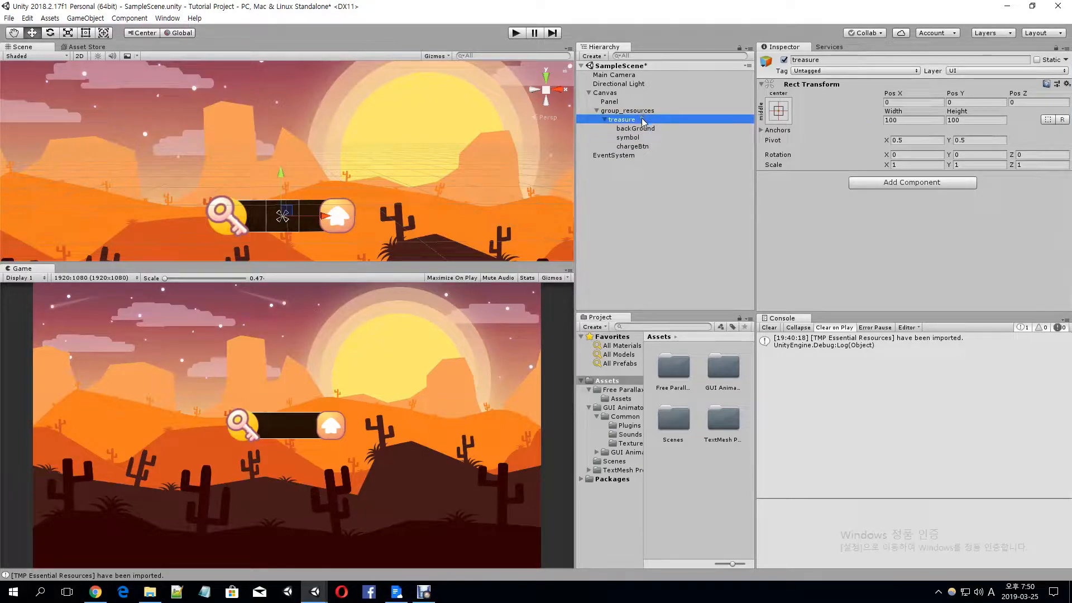
{"action": "right_click", "coordinate": [644, 121]}
{"action": "mouse_move", "coordinate": [687, 297]}
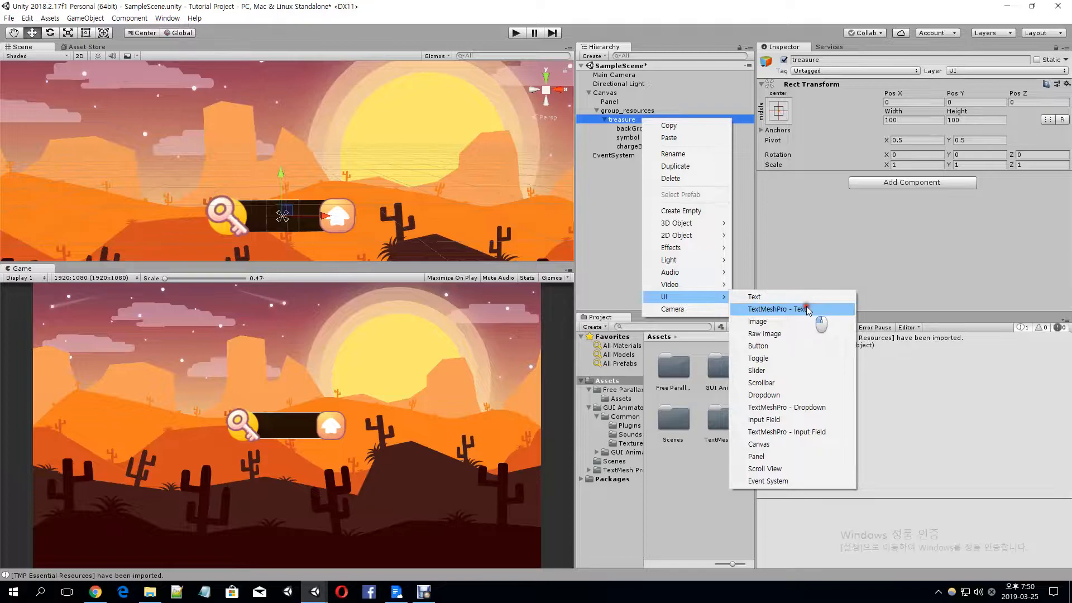
{"action": "left_click", "coordinate": [806, 309]}
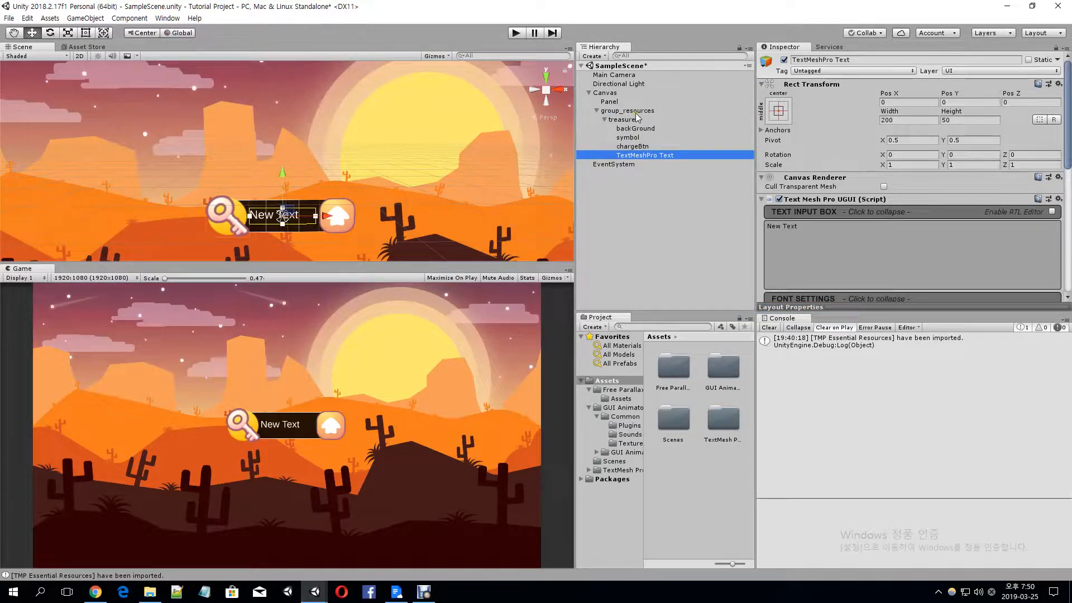
Align the TextMeshPro text to the center horizontally and to the middle vertically
{"action": "scroll", "coordinate": [850, 179], "scroll_direction": "down", "scroll_amount": 6}
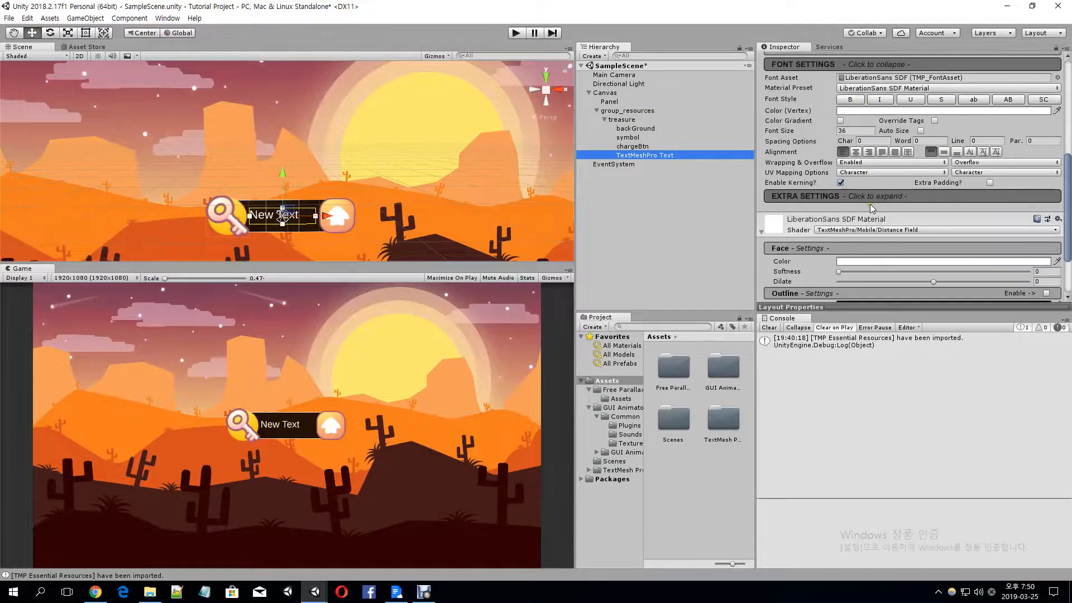
{"action": "scroll", "coordinate": [870, 203], "scroll_direction": "up", "scroll_amount": 4}
{"action": "scroll", "coordinate": [810, 194], "scroll_direction": "down", "scroll_amount": 4}
{"action": "left_click", "coordinate": [856, 152]}
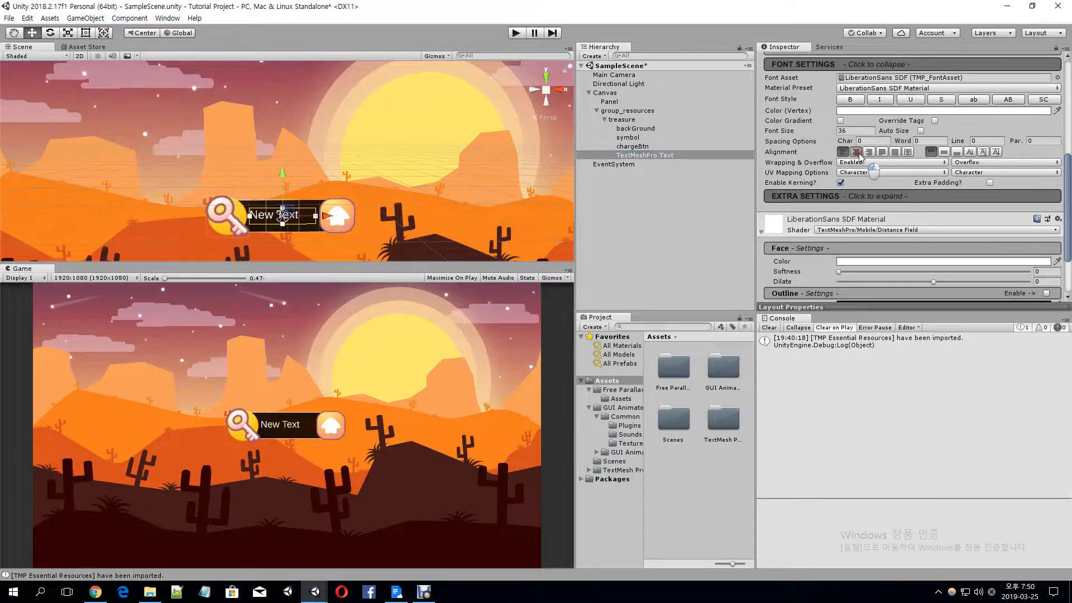
{"action": "left_click", "coordinate": [944, 152]}
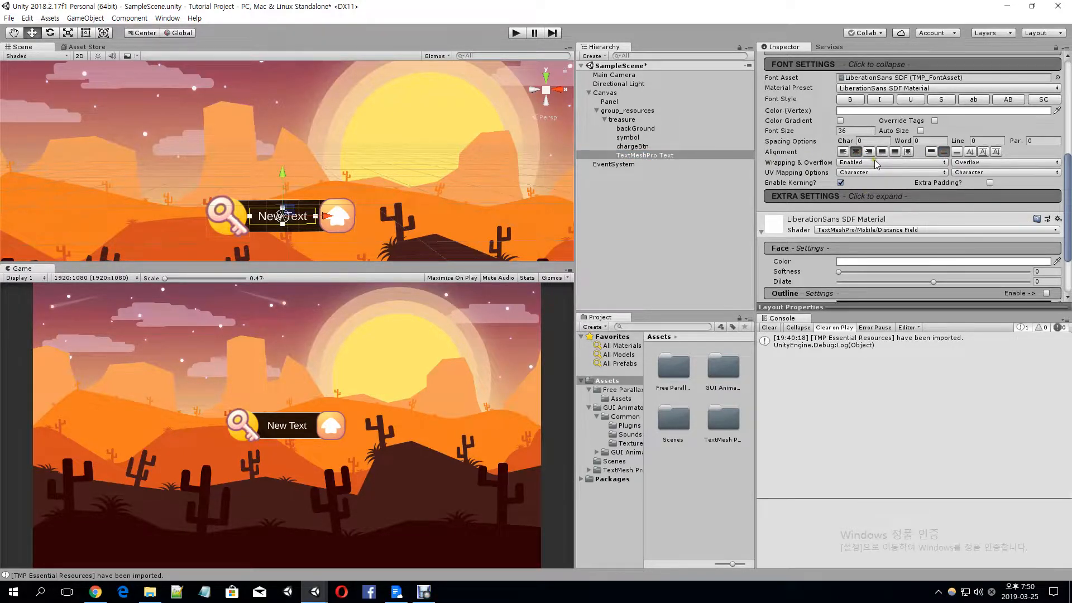
Change the TextMeshPro text content to 999999999 and set its font size to 45
{"action": "scroll", "coordinate": [877, 168], "scroll_direction": "up", "scroll_amount": 5}
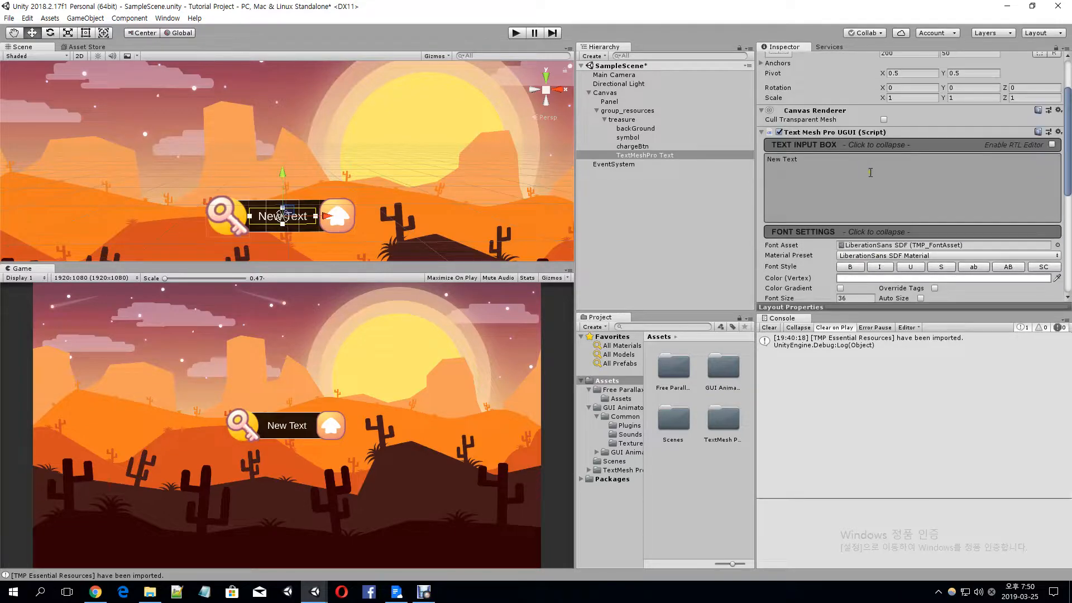
{"action": "left_click", "coordinate": [873, 175]}
{"action": "type", "text": "999999999"}
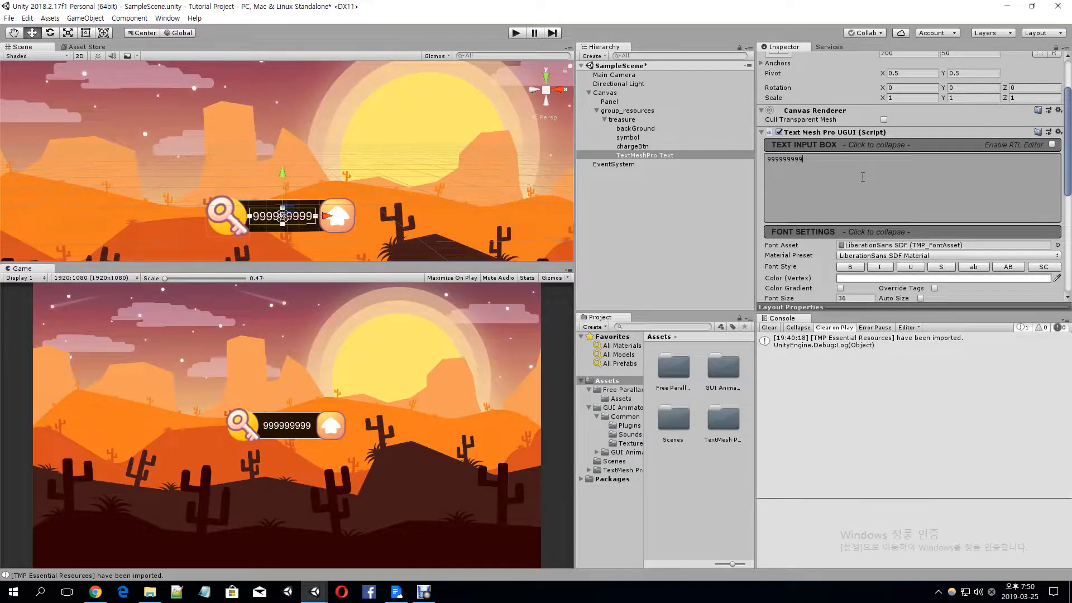
{"action": "scroll", "coordinate": [863, 177], "scroll_direction": "down", "scroll_amount": 2}
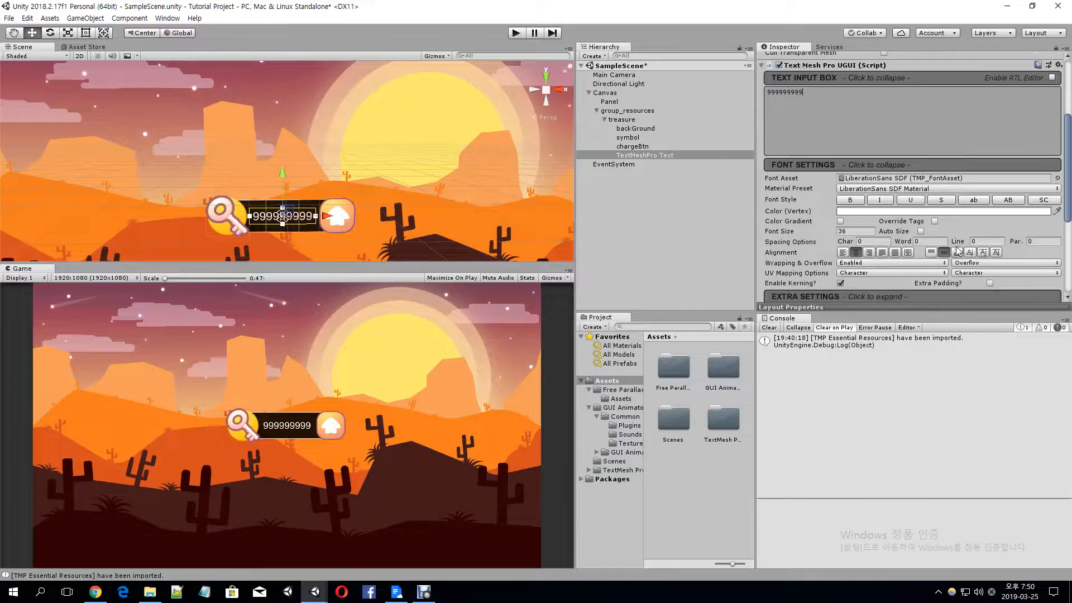
{"action": "left_click", "coordinate": [865, 231]}
{"action": "type", "text": "45"}
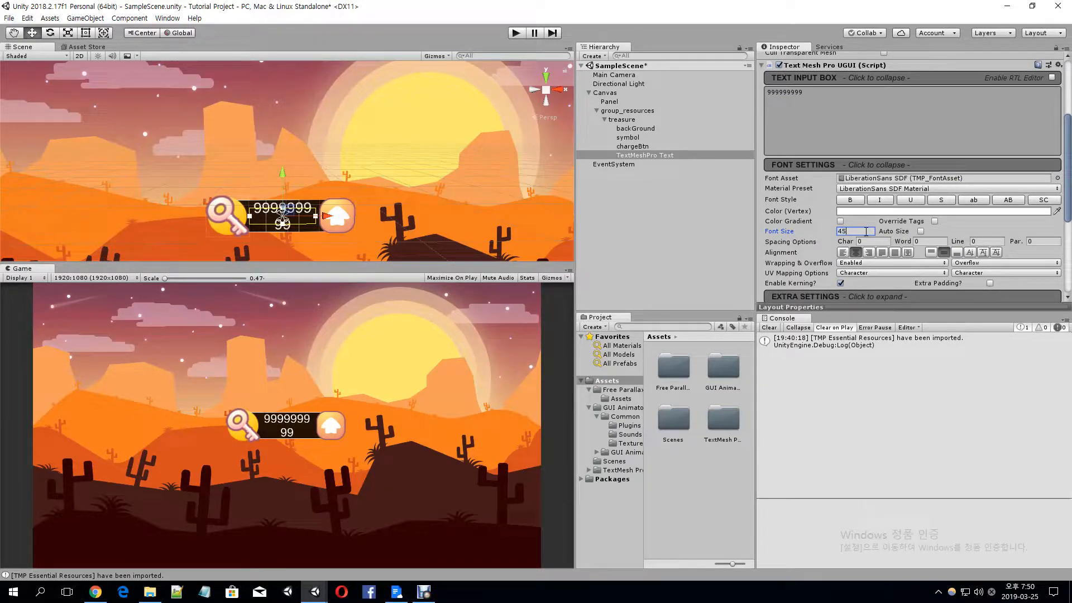
Widen the TextMeshPro text box to about 290 so the number fits on one line
{"action": "scroll", "coordinate": [858, 231], "scroll_direction": "up", "scroll_amount": 4}
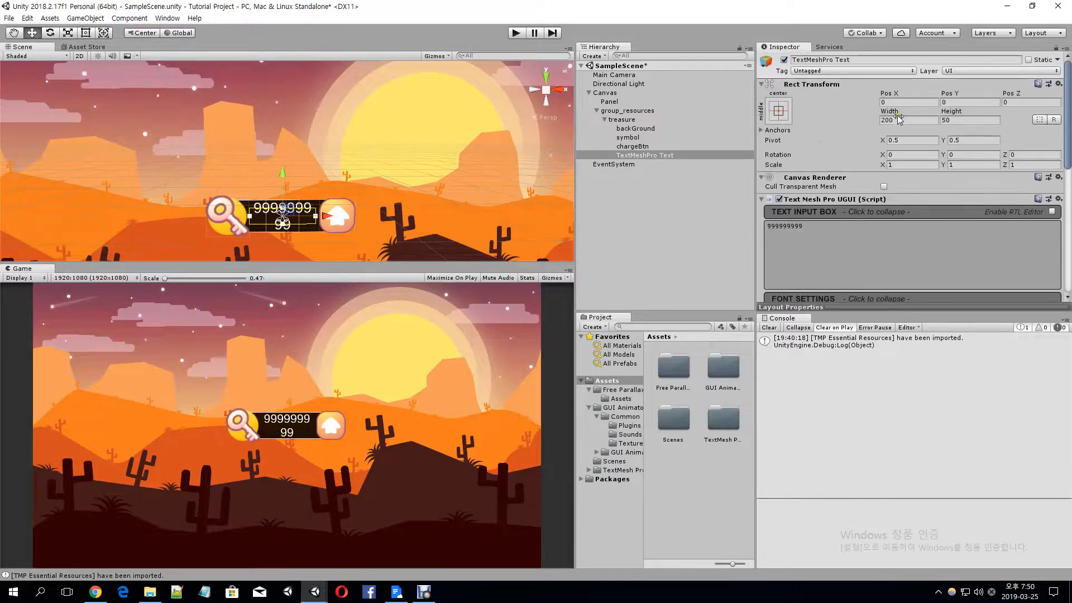
{"action": "left_click_drag", "start_coordinate": [891, 111], "coordinate": [8, 91]}
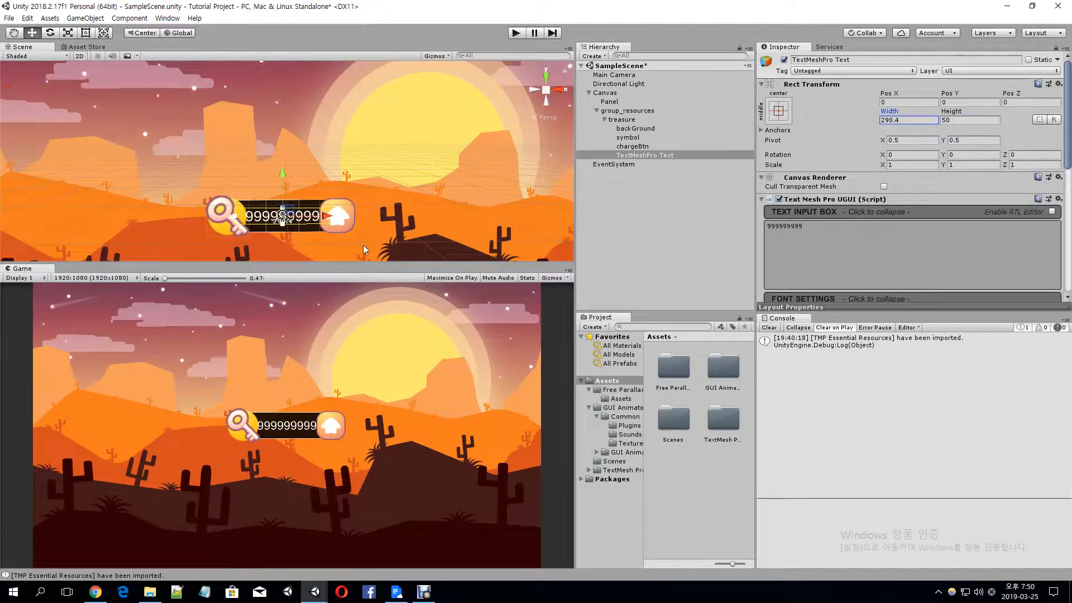
{"action": "left_click_drag", "start_coordinate": [894, 110], "coordinate": [921, 107]}
Duplicate the treasure object twice within group_resources
{"action": "left_click", "coordinate": [644, 119]}
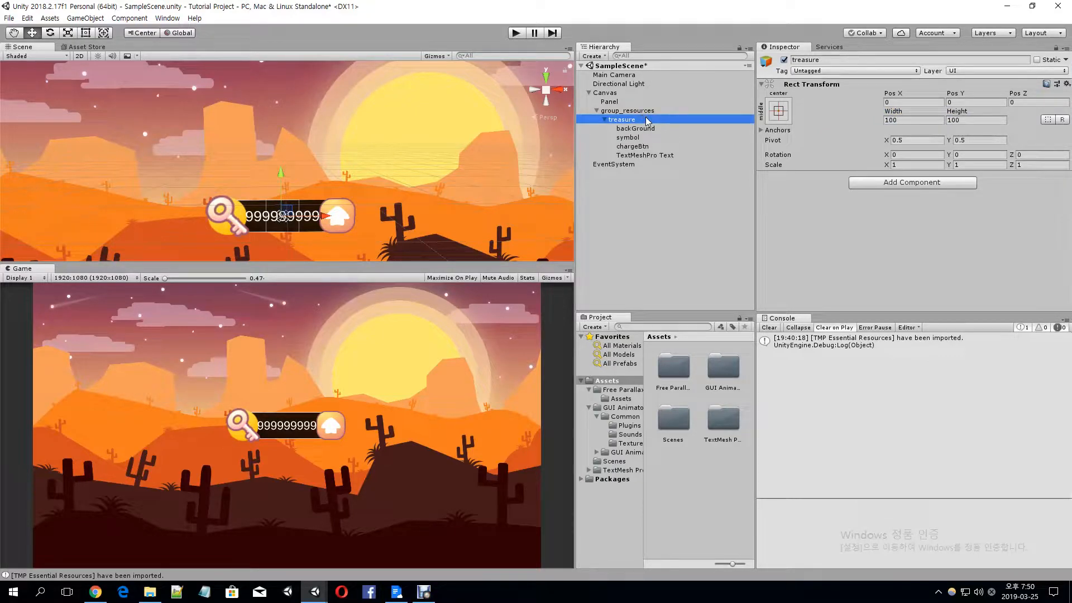
{"action": "key", "text": "ctrl+d"}
{"action": "key", "text": "ctrl+d"}
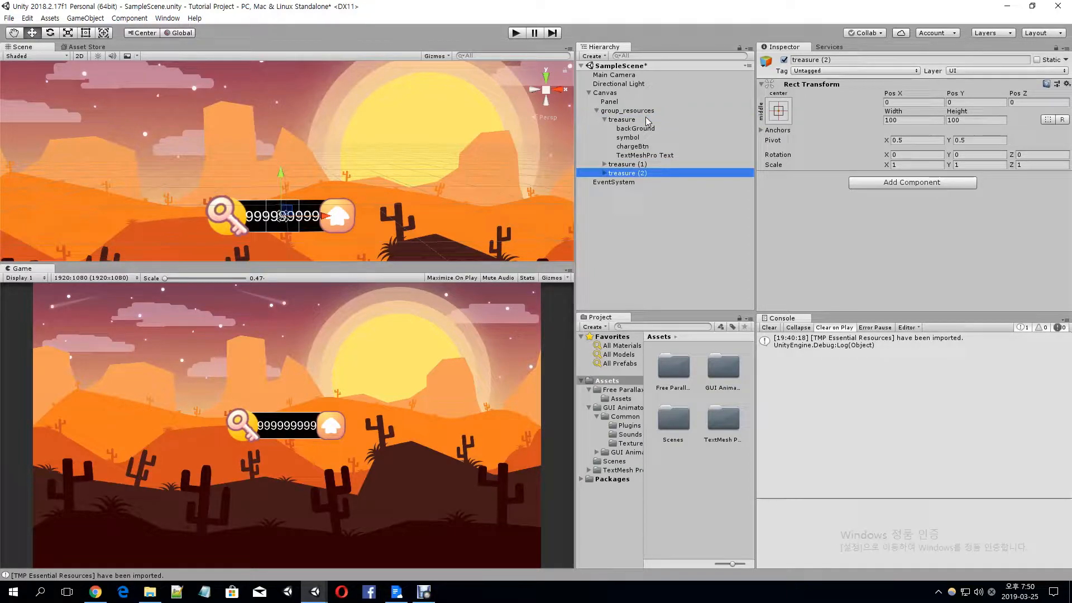
Rename the first treasure copy as snack and the second copy as stamina
{"action": "left_click", "coordinate": [632, 163]}
{"action": "left_click", "coordinate": [662, 162]}
{"action": "key", "text": "BackSpace"}
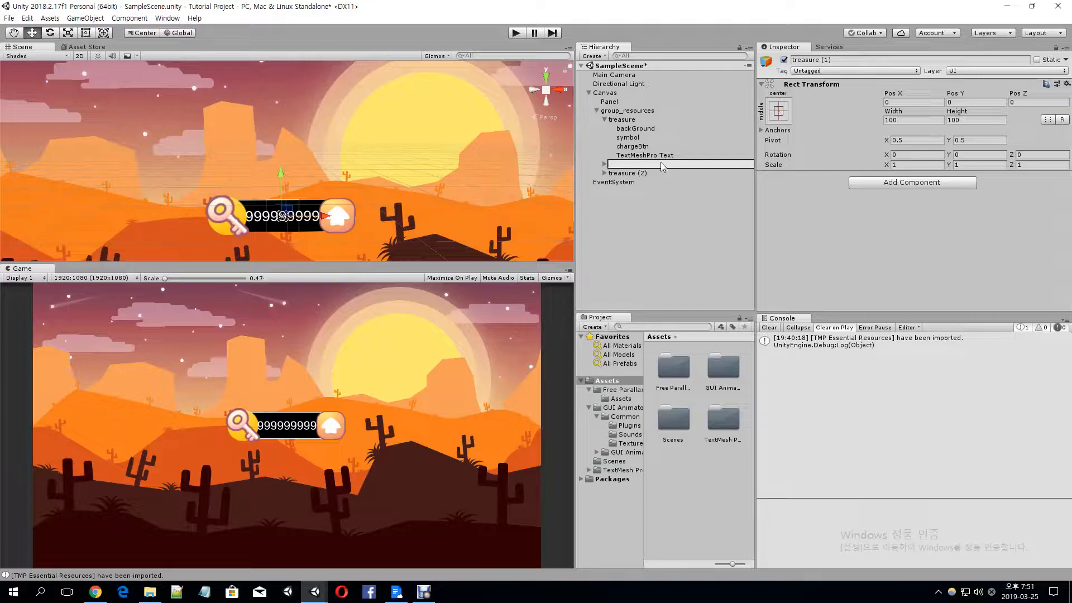
{"action": "type", "text": "snack"}
{"action": "key", "text": "Return"}
{"action": "key", "text": "Down"}
{"action": "key", "text": "F2"}
{"action": "type", "text": "stamina"}
{"action": "key", "text": "Return"}
Collapse the treasure object's children in the hierarchy
{"action": "key", "text": "Up"}
{"action": "key", "text": "Up"}
{"action": "key", "text": "Up"}
{"action": "key", "text": "Up"}
{"action": "key", "text": "Up"}
{"action": "key", "text": "Up"}
{"action": "key", "text": "Up"}
{"action": "left_click", "coordinate": [604, 118]}
{"action": "key", "text": "Down"}
{"action": "key", "text": "Down"}
{"action": "key", "text": "Down"}
{"action": "key", "text": "Up"}
{"action": "key", "text": "Up"}
{"action": "key", "text": "F2"}
Add a Horizontal Layout Group component to group_resources and spread its children with a spacing of about 441.7
{"action": "left_click", "coordinate": [621, 110]}
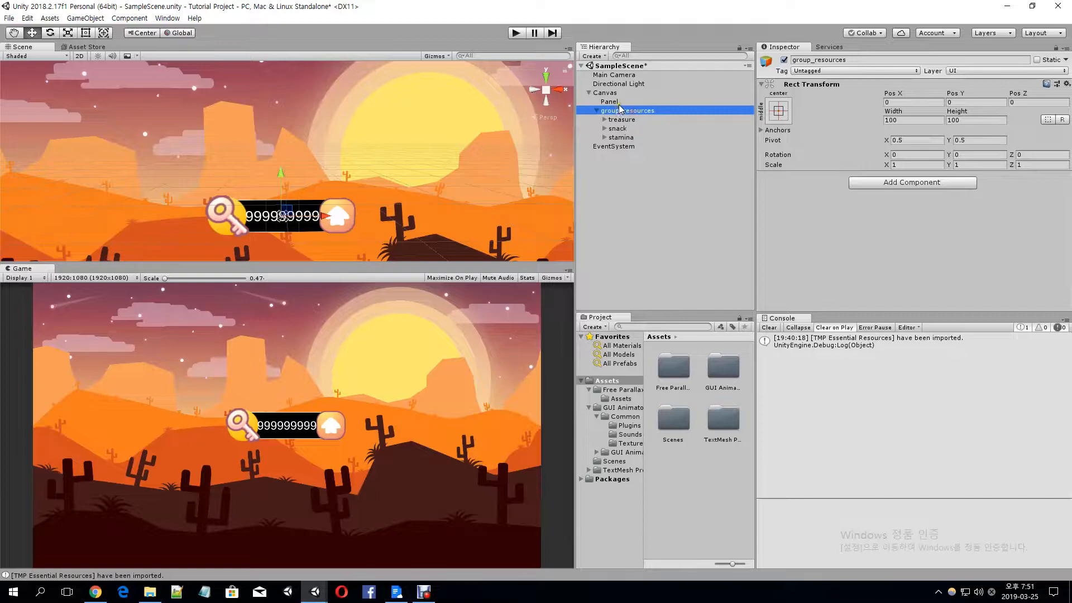
{"action": "left_click", "coordinate": [887, 182]}
{"action": "type", "text": "horizontal"}
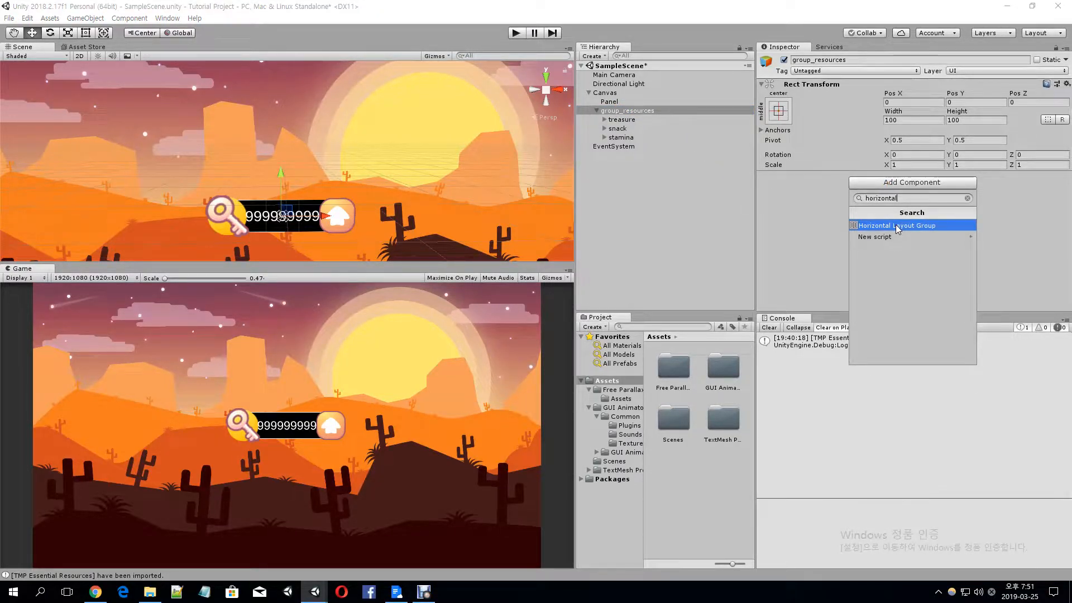
{"action": "left_click", "coordinate": [896, 226]}
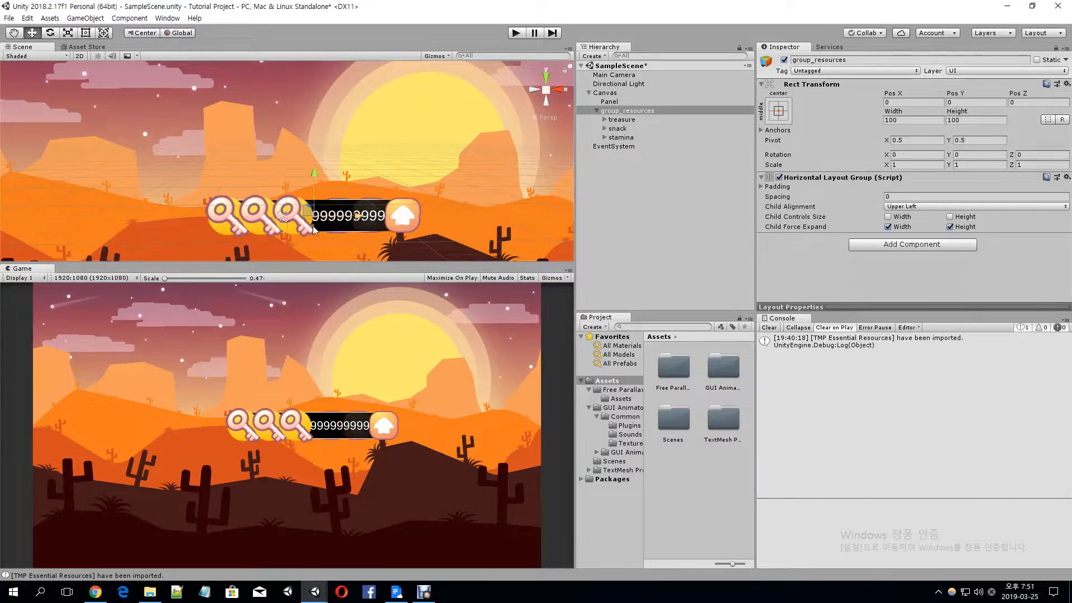
{"action": "left_click_drag", "start_coordinate": [801, 196], "coordinate": [569, 167]}
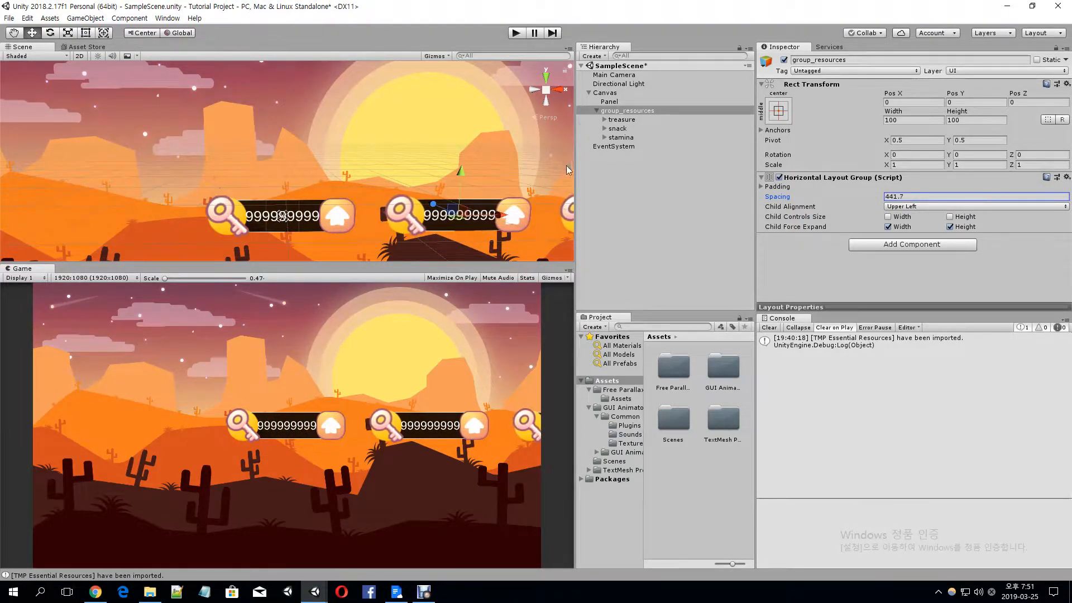
{"action": "left_click", "coordinate": [614, 126]}
{"action": "left_click", "coordinate": [604, 119]}
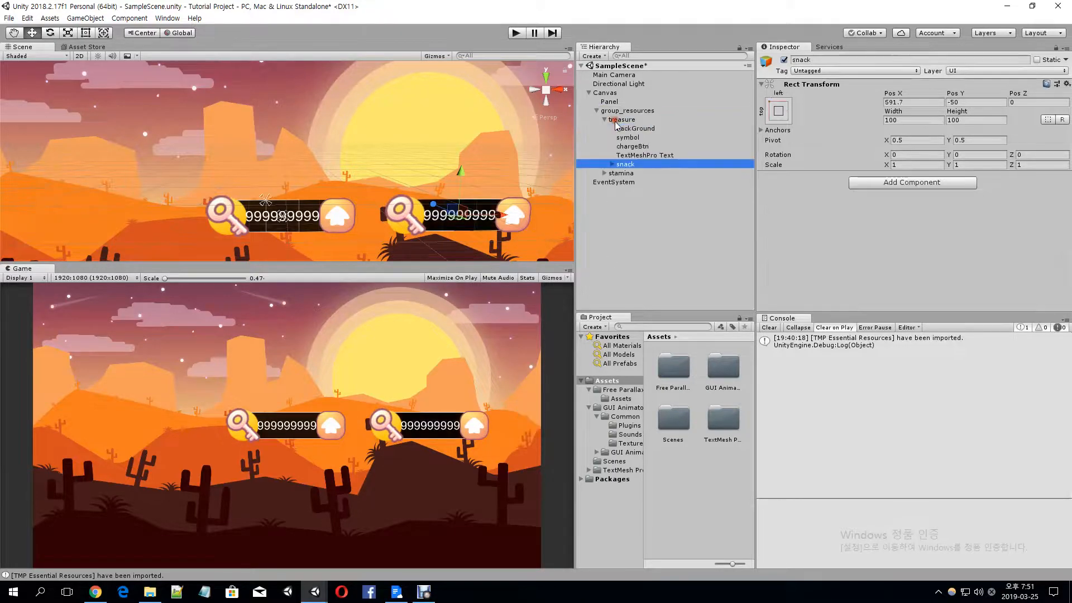
{"action": "left_click", "coordinate": [616, 114]}
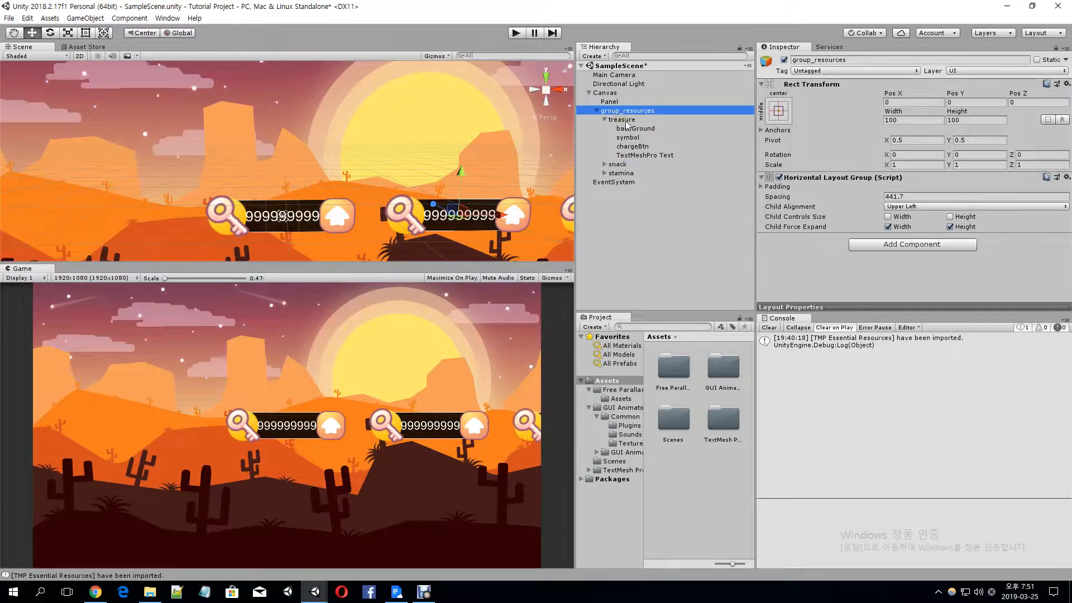
{"action": "left_click", "coordinate": [624, 122]}
{"action": "left_click", "coordinate": [636, 156]}
{"action": "left_click", "coordinate": [630, 164]}
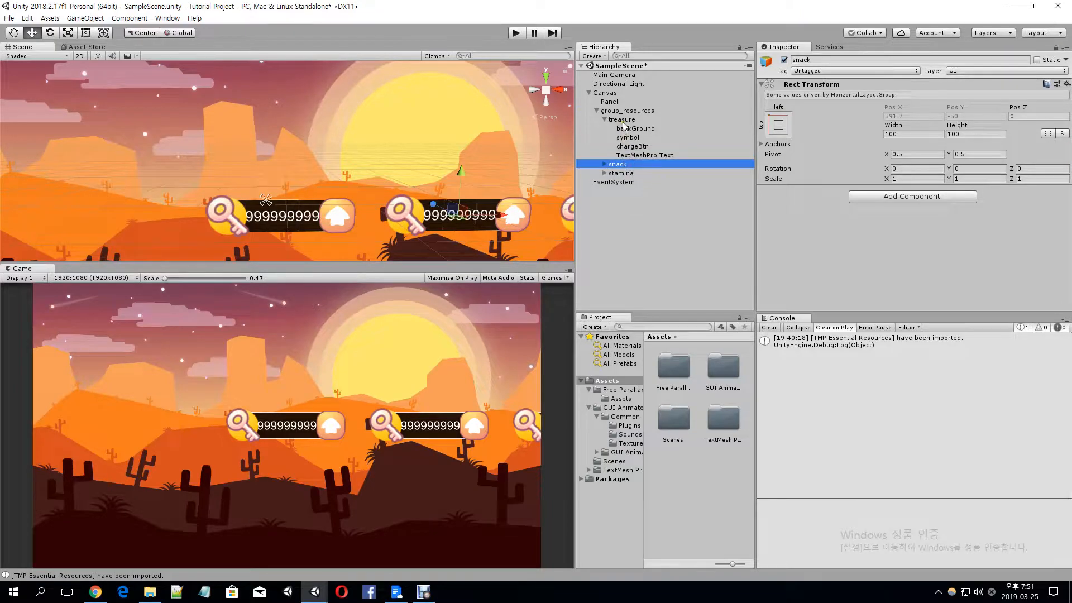
{"action": "left_click", "coordinate": [605, 119]}
Move group_resources to the canvas's upper left at about Pos X -608, Pos Y 451, and reduce its layout spacing to about 388.8
{"action": "left_click", "coordinate": [626, 110]}
{"action": "left_click_drag", "start_coordinate": [787, 200], "coordinate": [781, 200]}
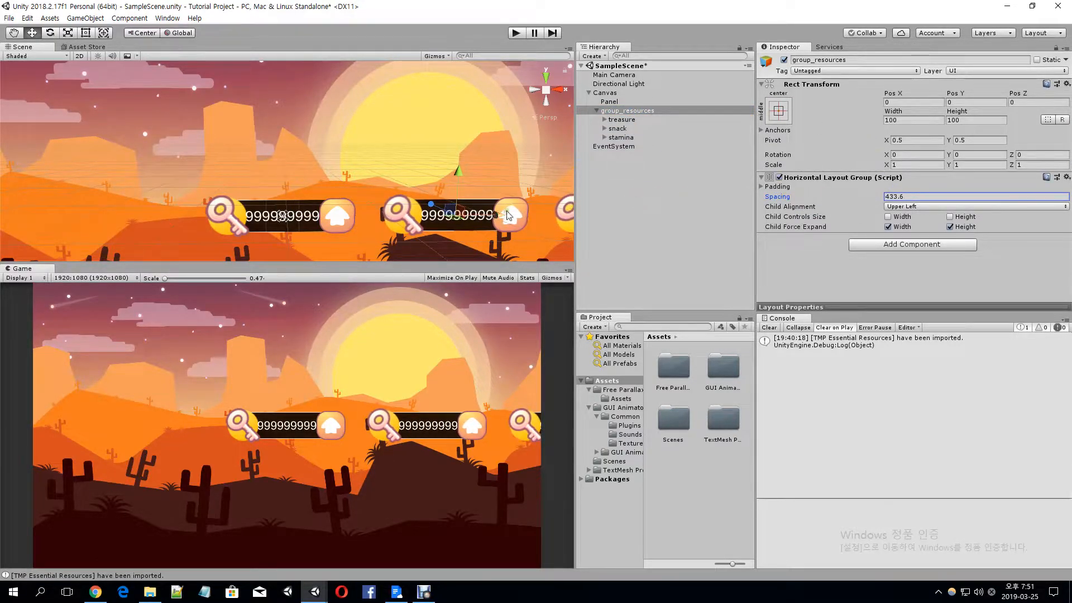
{"action": "left_click_drag", "start_coordinate": [499, 214], "coordinate": [314, 216]}
{"action": "left_click_drag", "start_coordinate": [267, 175], "coordinate": [269, 31]}
{"action": "left_click_drag", "start_coordinate": [781, 200], "coordinate": [740, 200]}
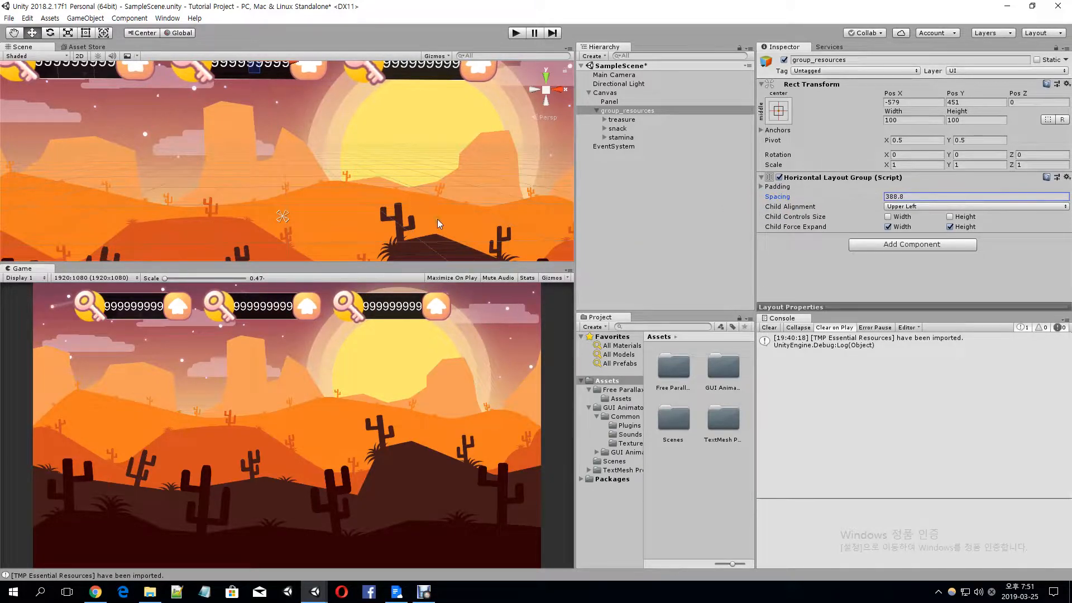
{"action": "scroll", "coordinate": [380, 162], "scroll_direction": "down", "scroll_amount": 6}
{"action": "middle_click_drag", "start_coordinate": [320, 159], "coordinate": [319, 202]}
{"action": "left_click_drag", "start_coordinate": [303, 135], "coordinate": [294, 135]}
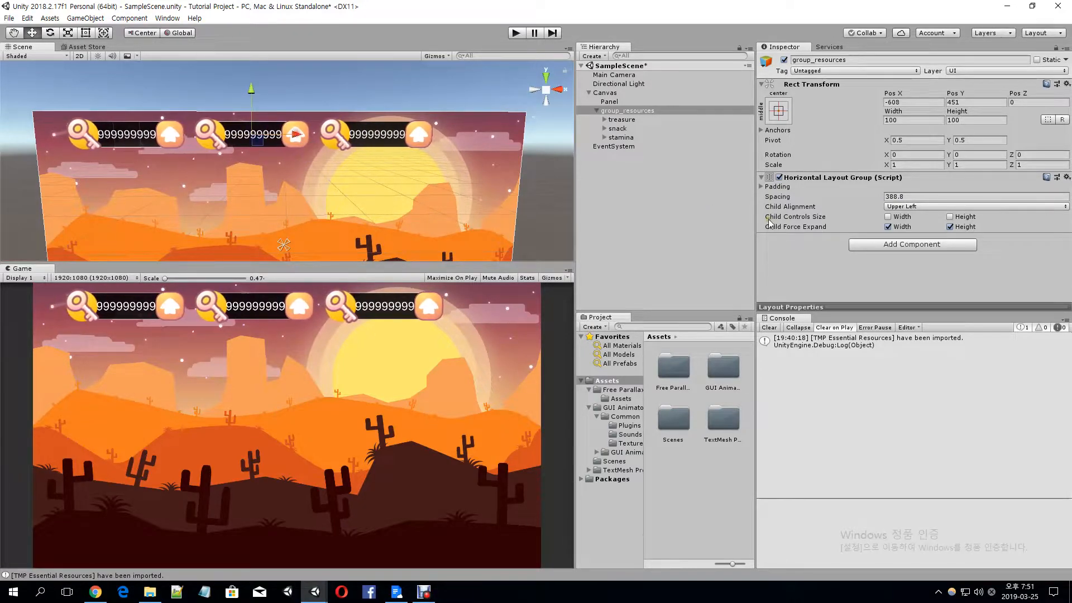
Make the backGround images of treasure, snack and stamina semi-transparent together with a color alpha of 159
{"action": "left_click", "coordinate": [604, 120]}
{"action": "left_click", "coordinate": [604, 164]}
{"action": "left_click", "coordinate": [604, 208]}
{"action": "left_click", "coordinate": [635, 129]}
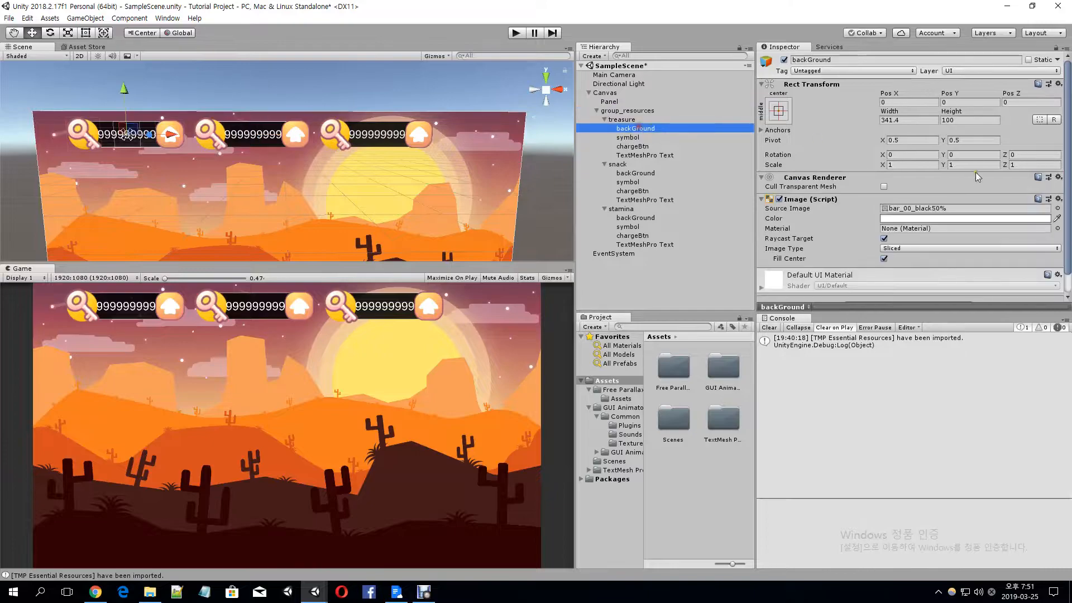
{"action": "left_click", "coordinate": [648, 174], "text": "ctrl"}
{"action": "left_click", "coordinate": [642, 218], "text": "ctrl"}
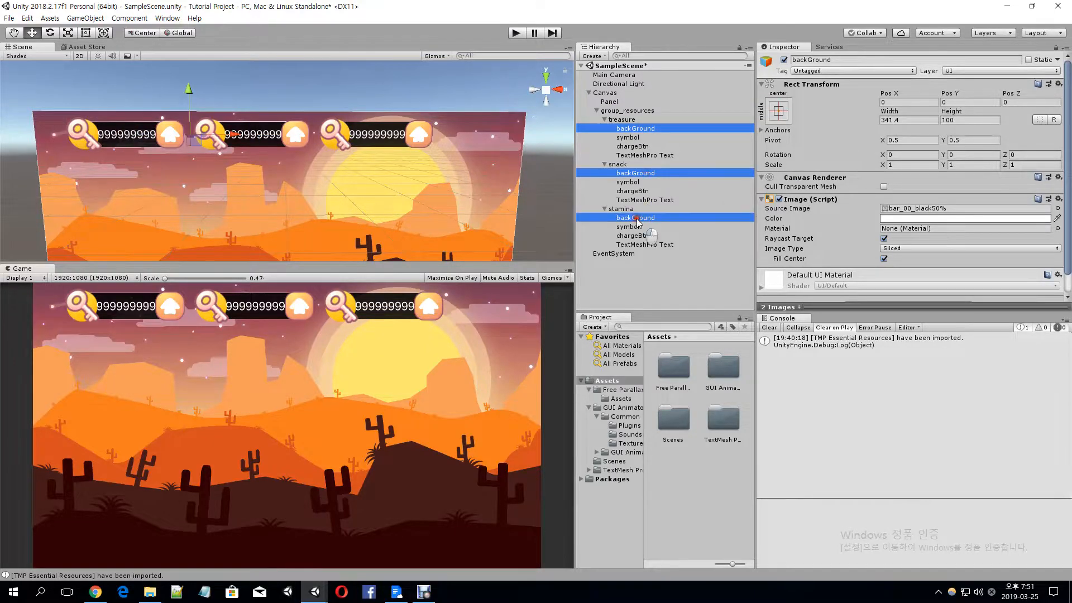
{"action": "left_click", "coordinate": [956, 219]}
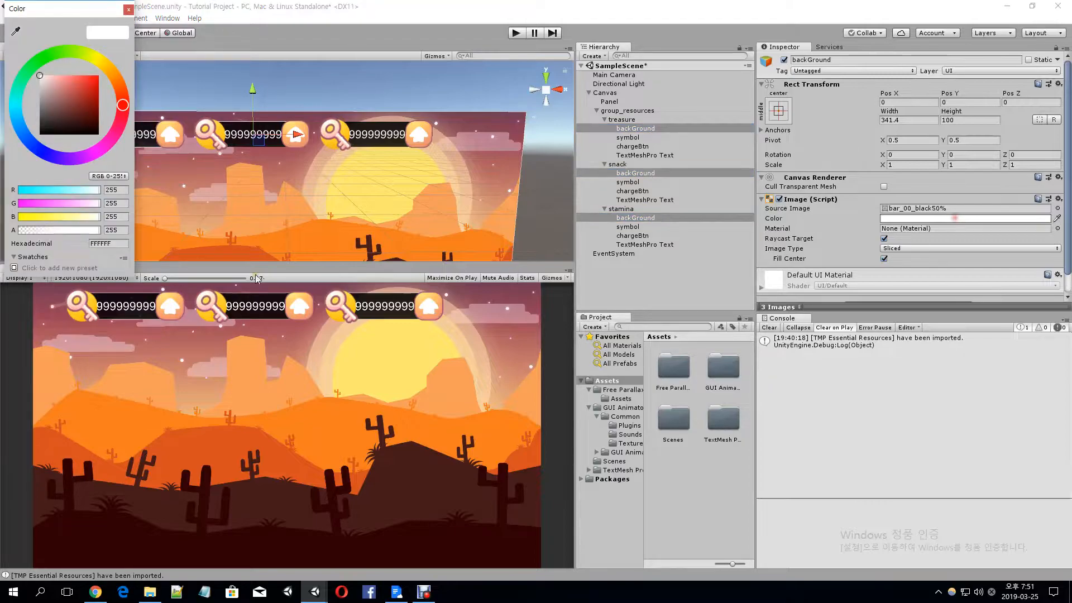
{"action": "left_click", "coordinate": [62, 230]}
{"action": "left_click_drag", "start_coordinate": [62, 235], "coordinate": [72, 239]}
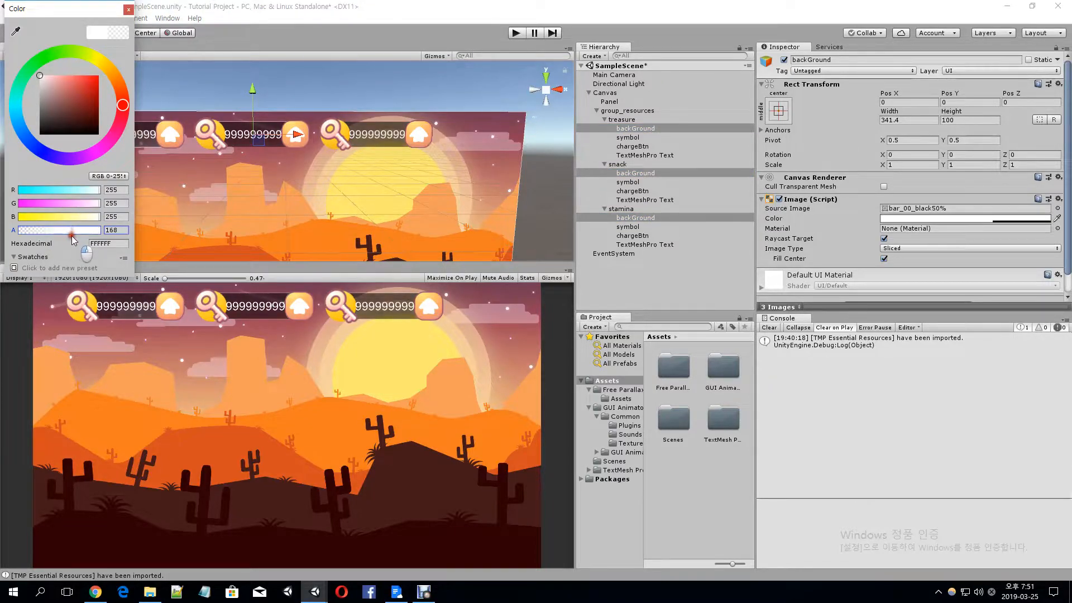
{"action": "left_click", "coordinate": [128, 10]}
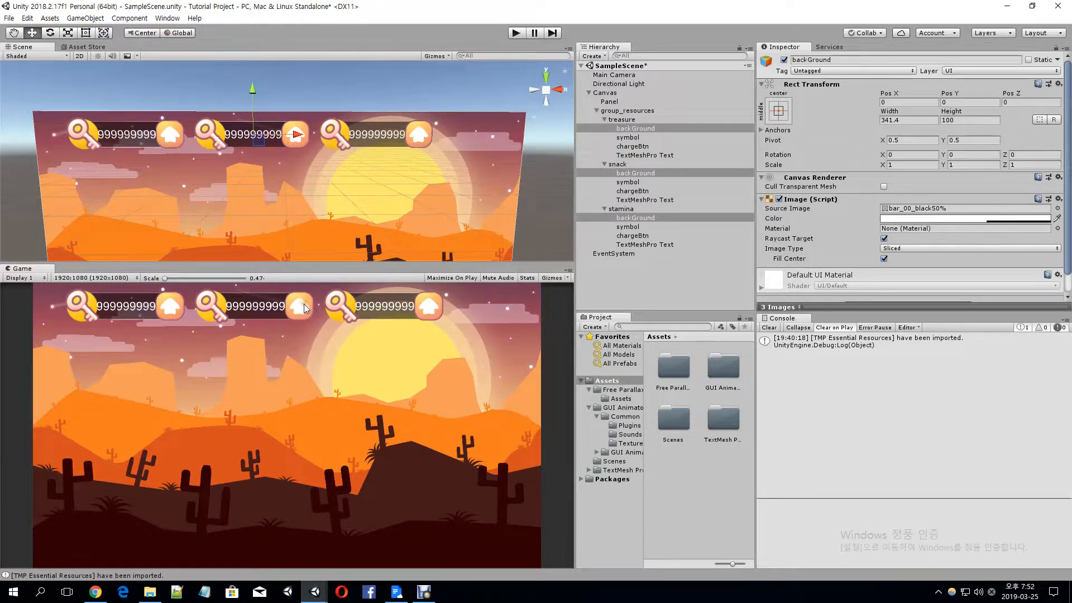
Tint the Panel's Desert background image cyan (00FFFF) by lowering the color's red value to 0
{"action": "left_click", "coordinate": [424, 178]}
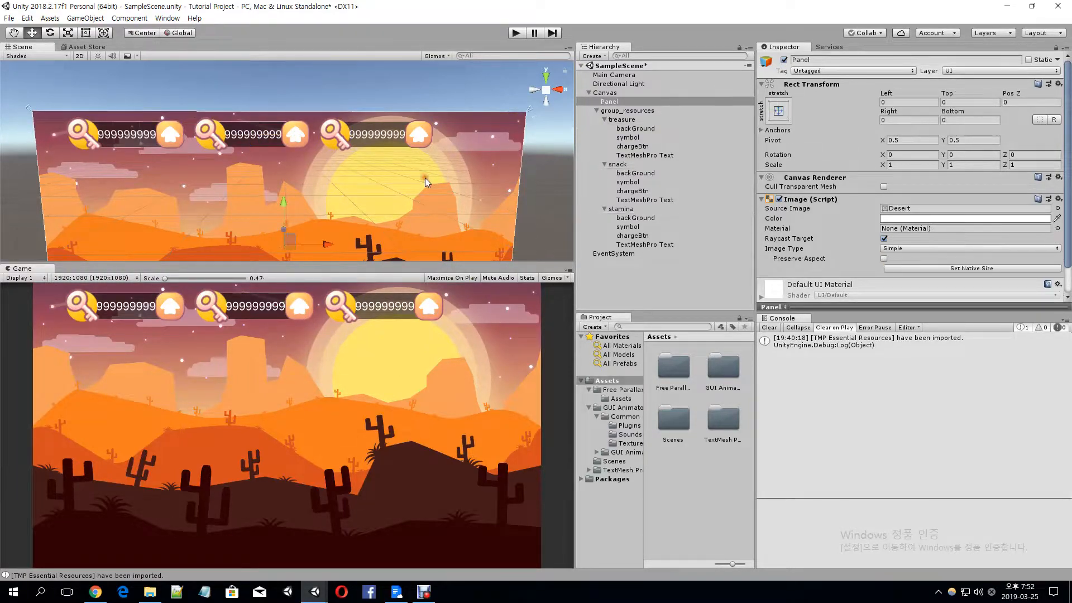
{"action": "left_click", "coordinate": [918, 218]}
{"action": "left_click", "coordinate": [126, 190]}
{"action": "left_click_drag", "start_coordinate": [93, 192], "coordinate": [14, 190]}
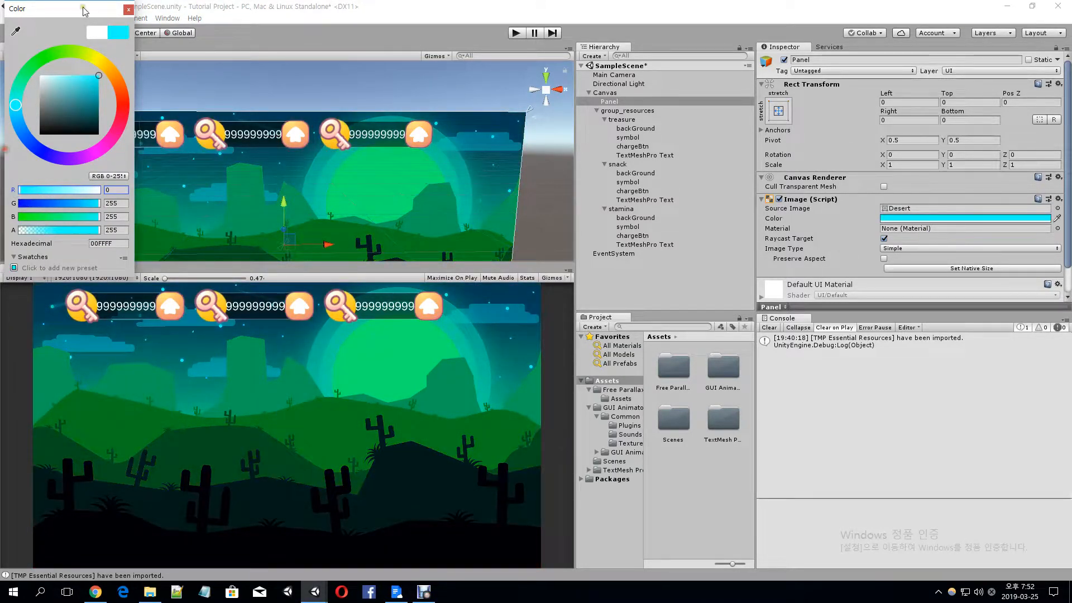
{"action": "left_click", "coordinate": [128, 9]}
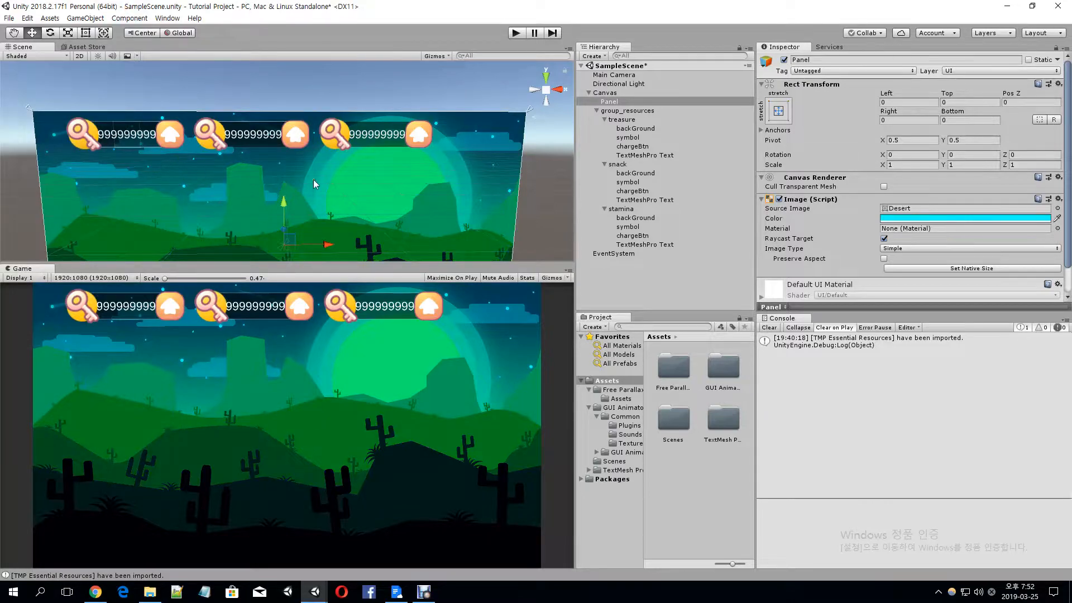
{"action": "left_click", "coordinate": [366, 72]}
{"action": "scroll", "coordinate": [351, 128], "scroll_direction": "down", "scroll_amount": 2}
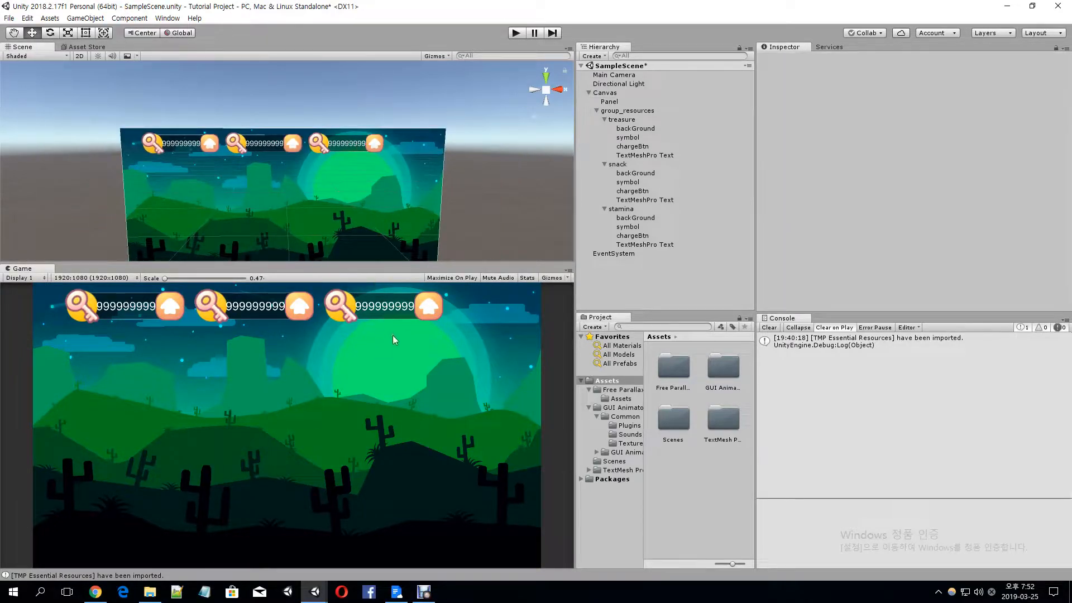
Replace the source image of snack's symbol with the sprite button_set09_a and set the symbol's width to 140
{"action": "left_click", "coordinate": [629, 191]}
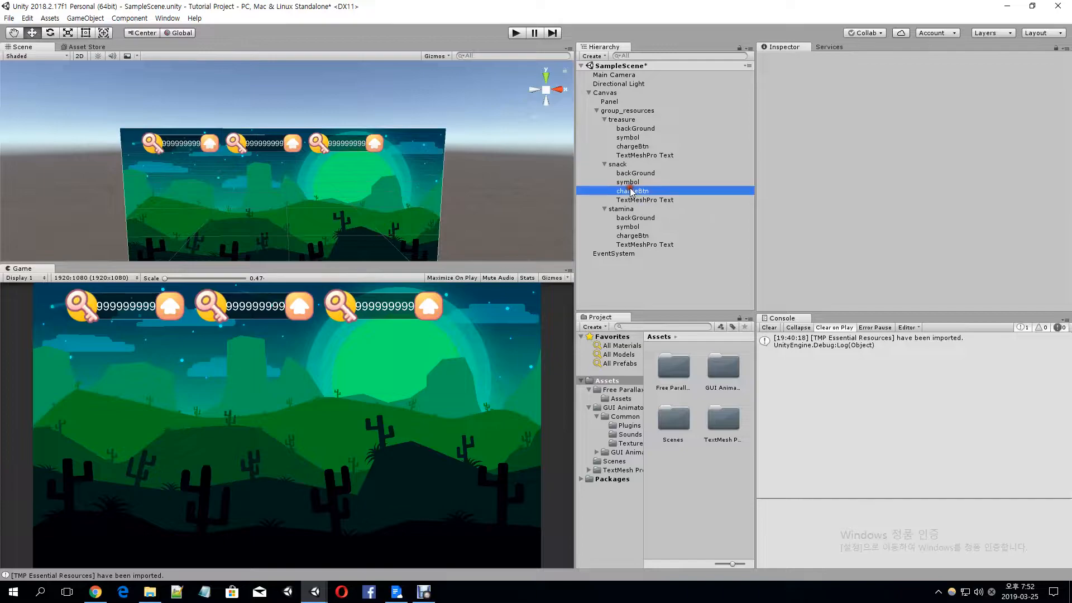
{"action": "left_click", "coordinate": [235, 146]}
{"action": "left_click", "coordinate": [632, 185]}
{"action": "left_click", "coordinate": [1050, 209]}
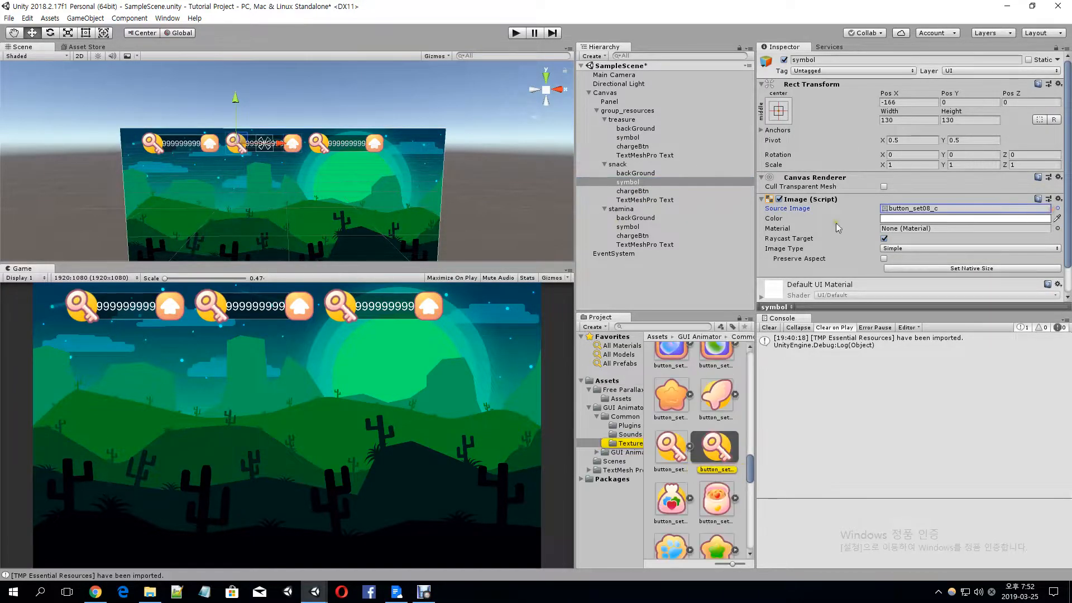
{"action": "left_click", "coordinate": [1057, 208]}
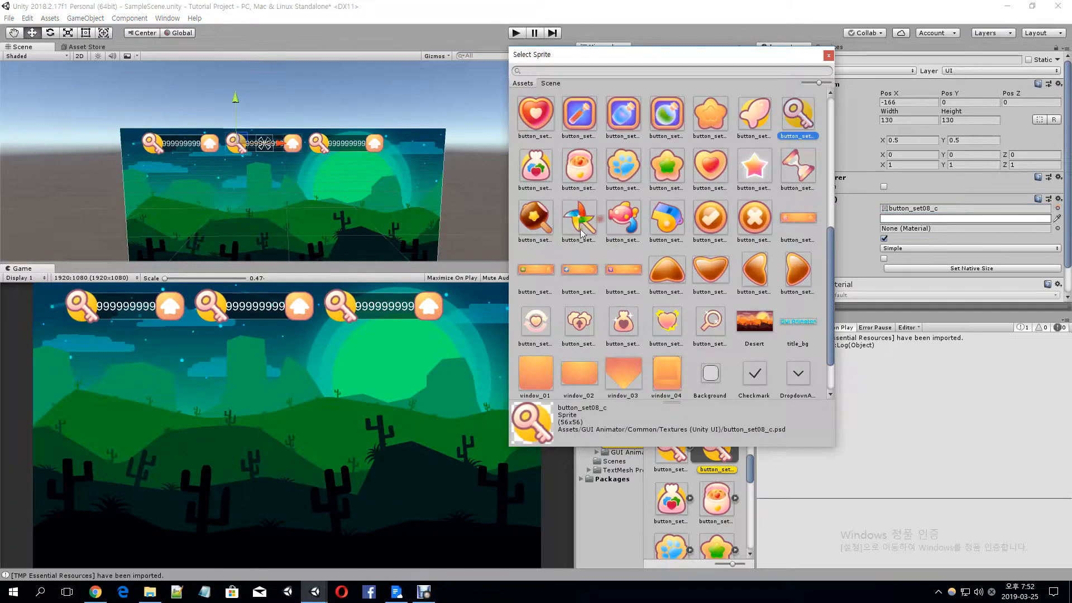
{"action": "left_click", "coordinate": [619, 223]}
{"action": "left_click", "coordinate": [666, 218]}
{"action": "left_click", "coordinate": [667, 166]}
{"action": "left_click", "coordinate": [579, 166]}
{"action": "left_click", "coordinate": [535, 166]}
{"action": "scroll", "coordinate": [587, 270], "scroll_direction": "down", "scroll_amount": 1}
{"action": "scroll", "coordinate": [594, 276], "scroll_direction": "up", "scroll_amount": 10}
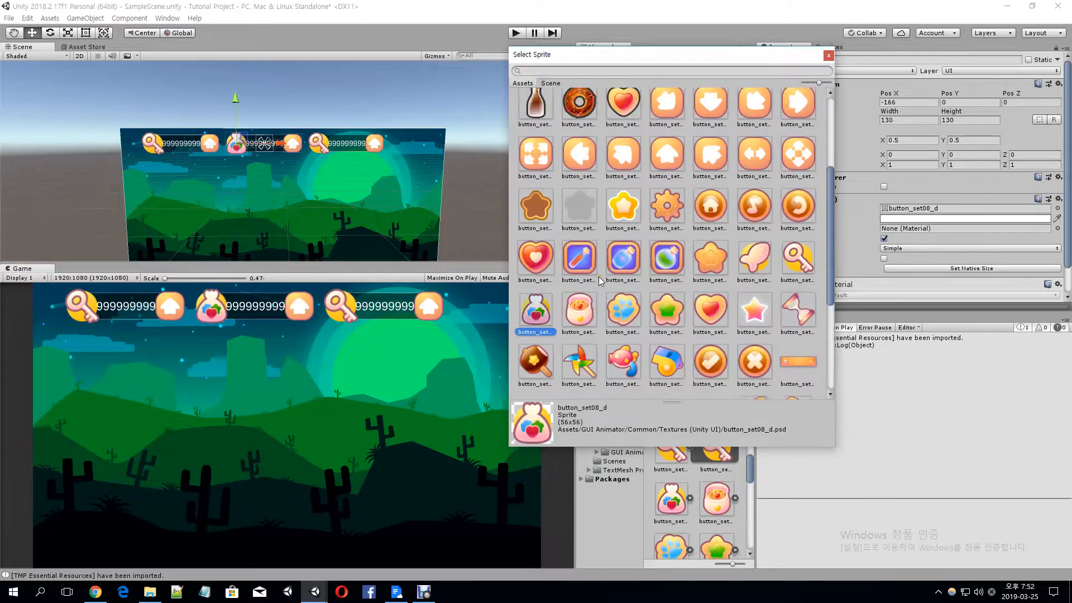
{"action": "left_click", "coordinate": [755, 217]}
{"action": "left_click", "coordinate": [623, 217]}
{"action": "left_click", "coordinate": [579, 217]}
{"action": "left_click", "coordinate": [535, 215]}
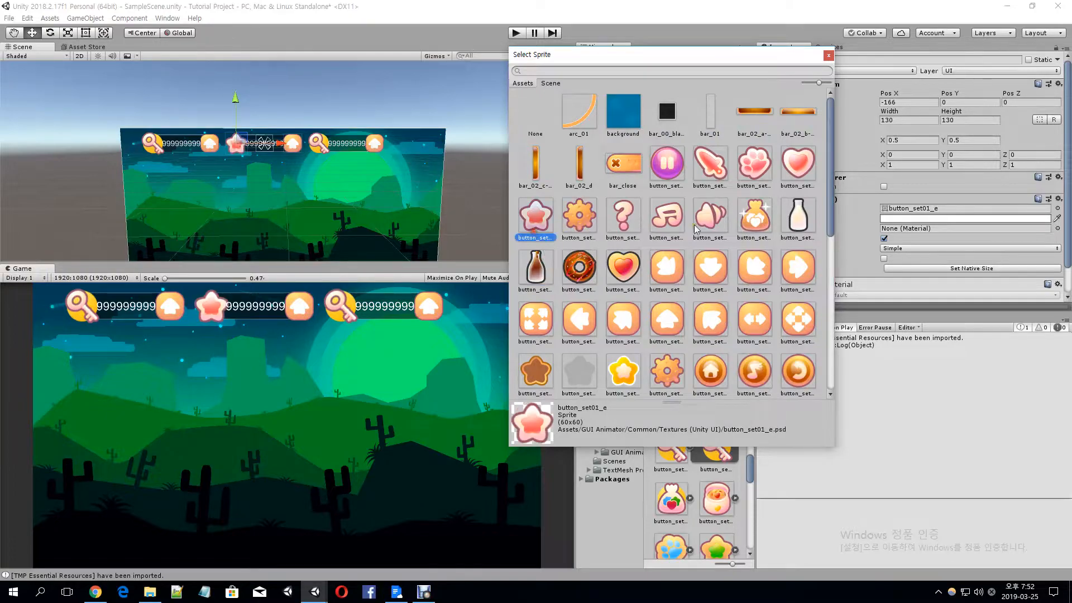
{"action": "scroll", "coordinate": [707, 229], "scroll_direction": "down", "scroll_amount": 5}
{"action": "left_click", "coordinate": [710, 239]}
{"action": "left_click", "coordinate": [710, 297]}
{"action": "left_click", "coordinate": [756, 191]}
{"action": "left_click", "coordinate": [798, 195]}
{"action": "left_click", "coordinate": [659, 192]}
{"action": "left_click", "coordinate": [622, 196]}
{"action": "left_click", "coordinate": [575, 206]}
{"action": "left_click", "coordinate": [579, 240]}
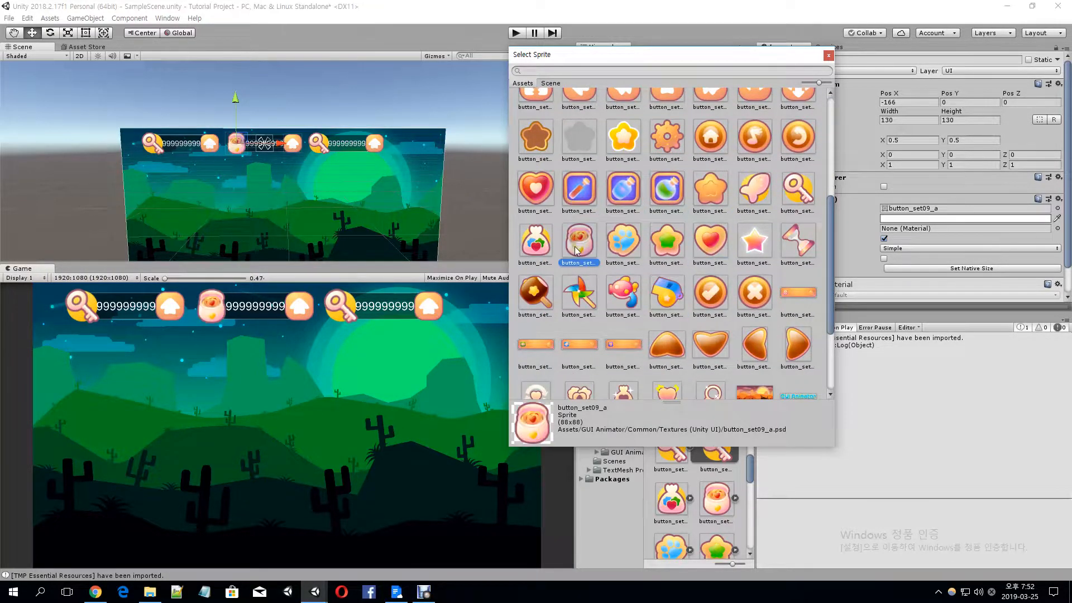
{"action": "double_click", "coordinate": [579, 240]}
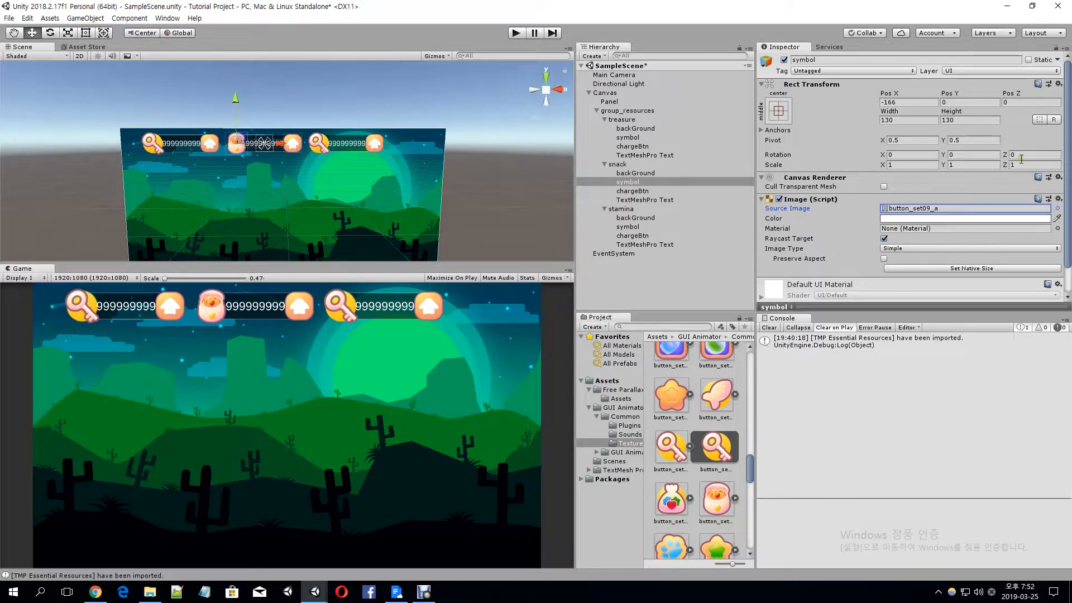
{"action": "left_click", "coordinate": [908, 122]}
{"action": "type", "text": "140"}
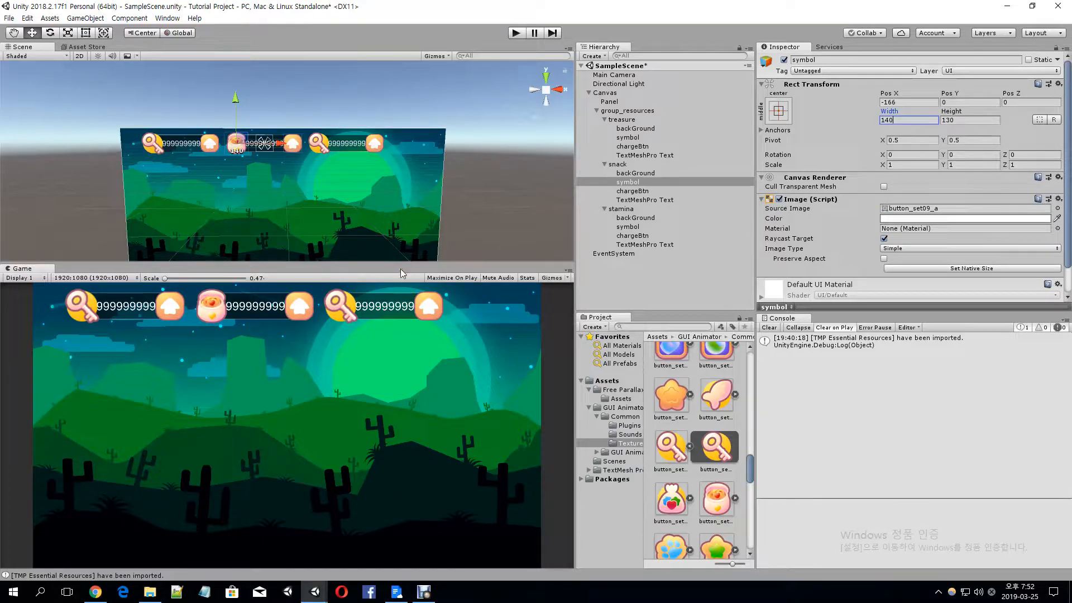
Replace the source image of stamina's symbol with the heart sprite button_set09_d and set the symbol's width to 120
{"action": "left_click", "coordinate": [320, 153]}
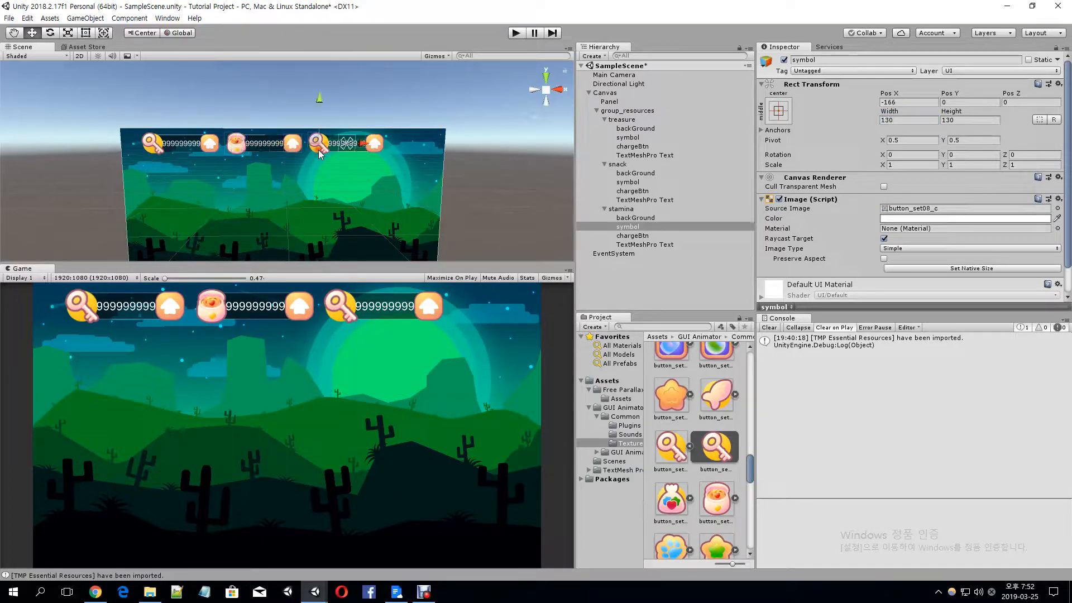
{"action": "left_click", "coordinate": [1057, 208]}
{"action": "scroll", "coordinate": [705, 313], "scroll_direction": "up", "scroll_amount": 3}
{"action": "left_click", "coordinate": [705, 333]}
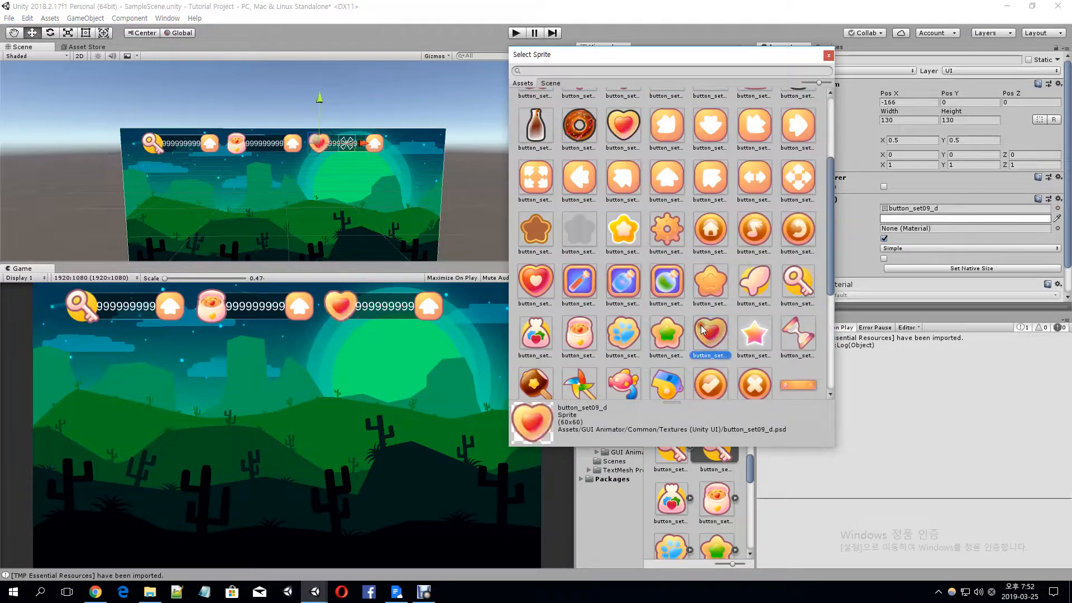
{"action": "double_click", "coordinate": [713, 339]}
{"action": "left_click", "coordinate": [917, 118]}
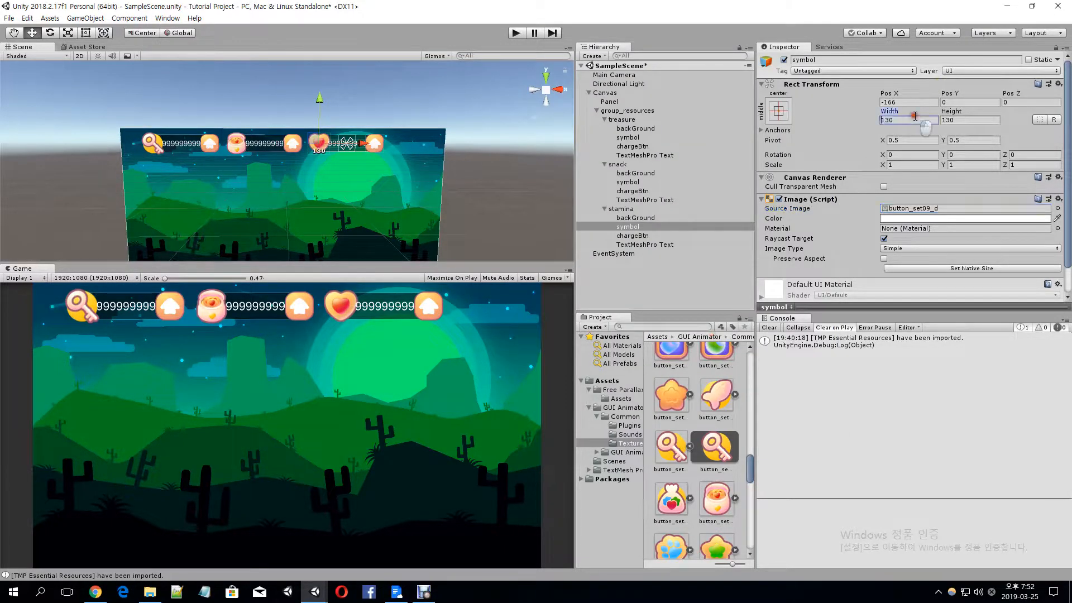
{"action": "type", "text": "120"}
{"action": "key", "text": "Tab"}
{"action": "type", "text": "120"}
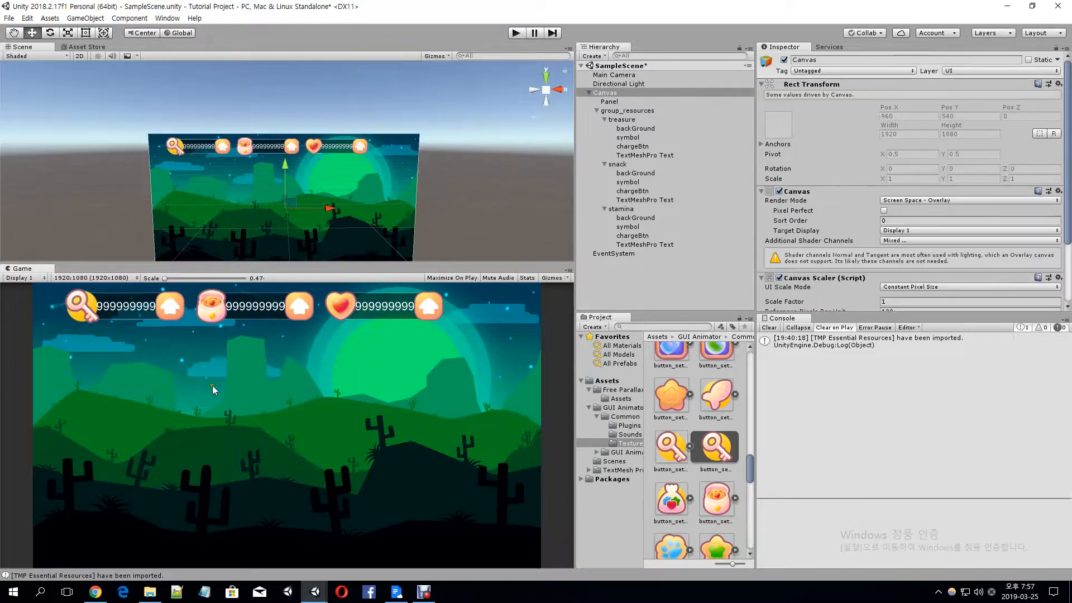
Add a UI Button directly under the Canvas and delete its Text child
{"action": "left_click", "coordinate": [627, 93]}
{"action": "right_click", "coordinate": [627, 93]}
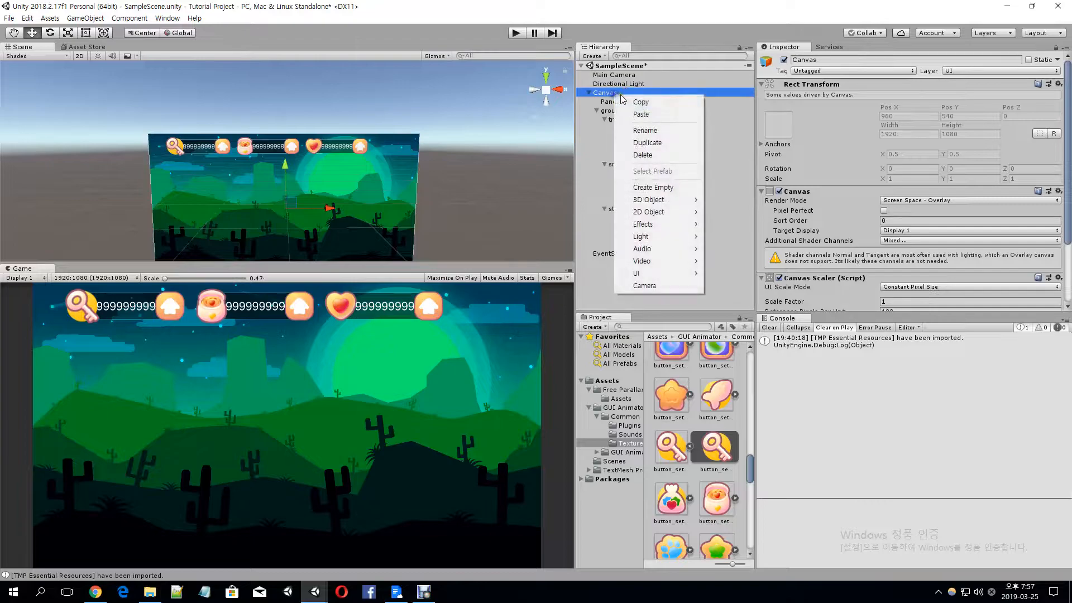
{"action": "mouse_move", "coordinate": [660, 276]}
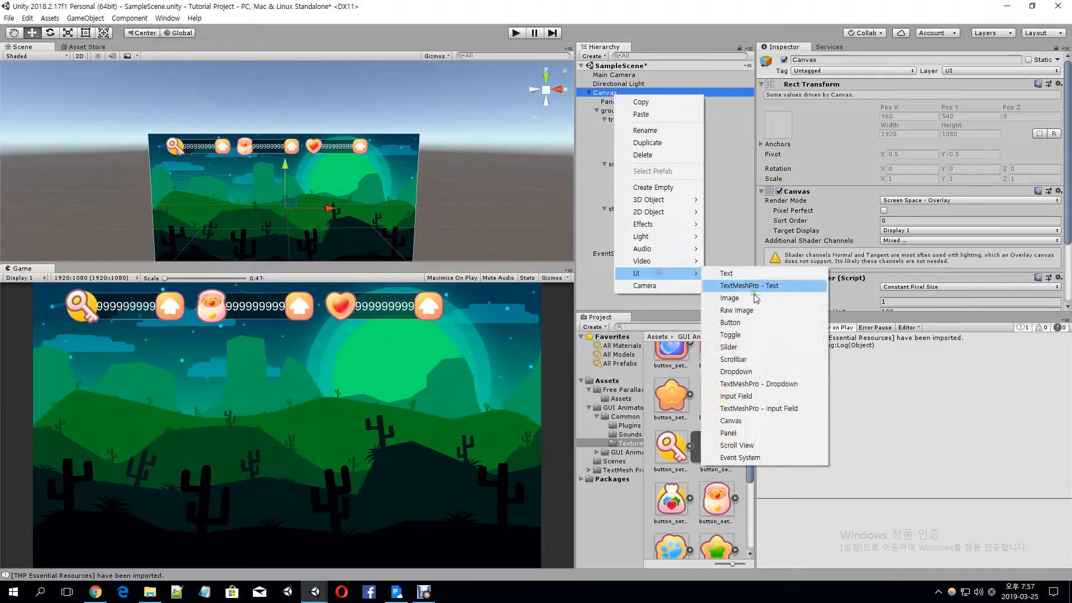
{"action": "left_click", "coordinate": [729, 322]}
{"action": "left_click", "coordinate": [597, 254]}
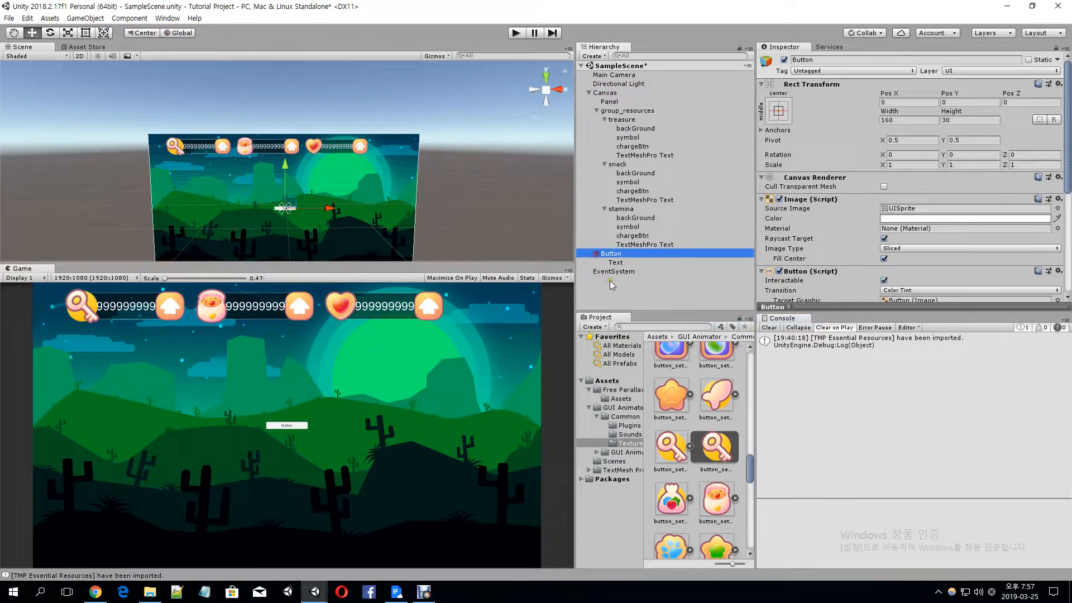
{"action": "left_click", "coordinate": [620, 262]}
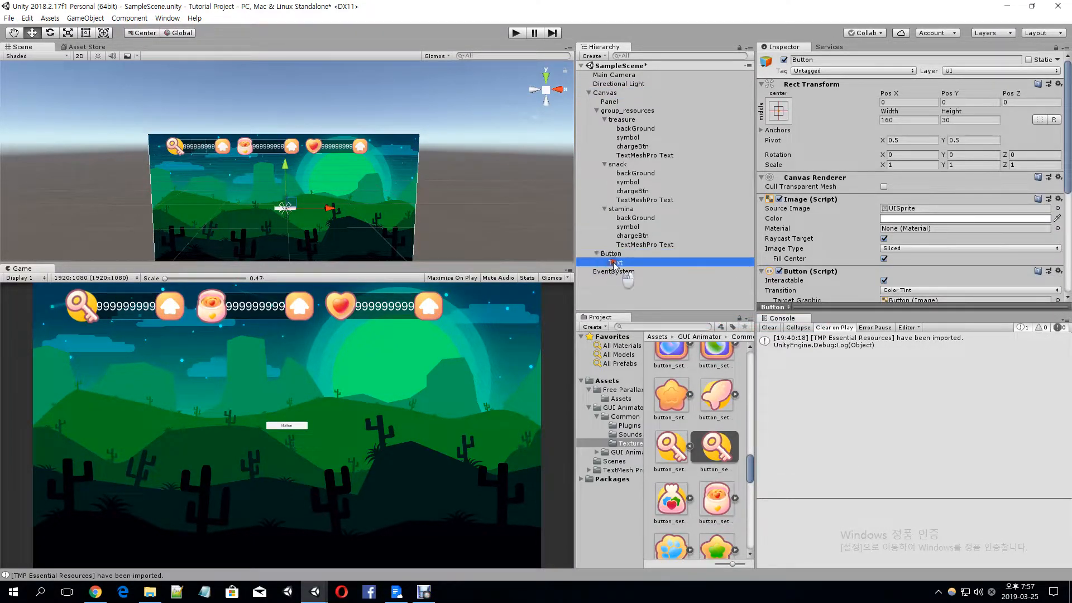
{"action": "key", "text": "Delete"}
Give the new Button the gear sprite button_set02_a as its source image and apply the sprite's native size
{"action": "left_click", "coordinate": [669, 254]}
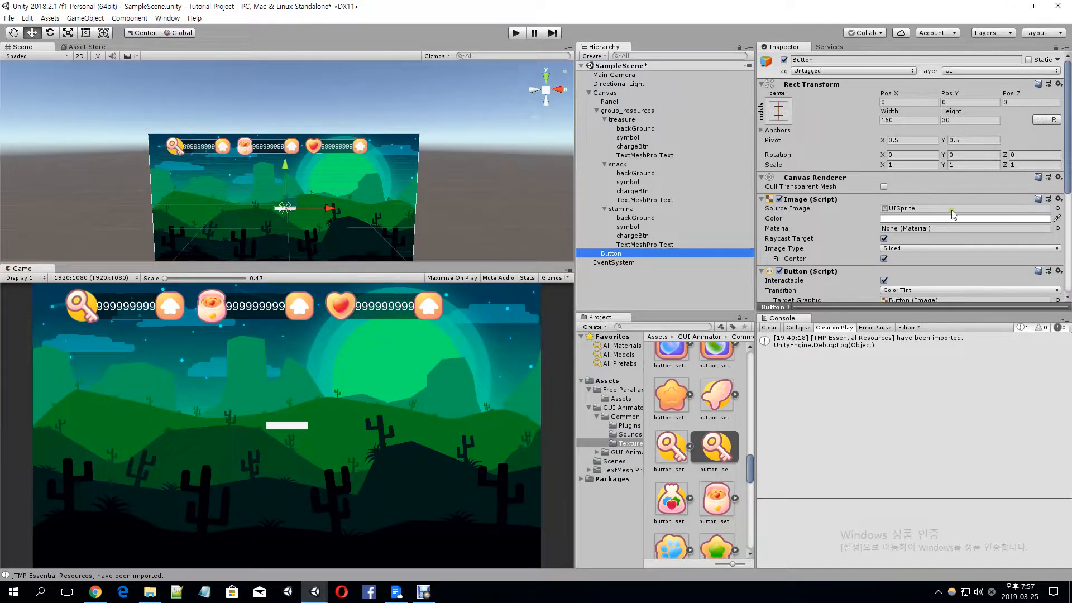
{"action": "left_click", "coordinate": [1057, 207]}
{"action": "scroll", "coordinate": [589, 178], "scroll_direction": "up", "scroll_amount": 7}
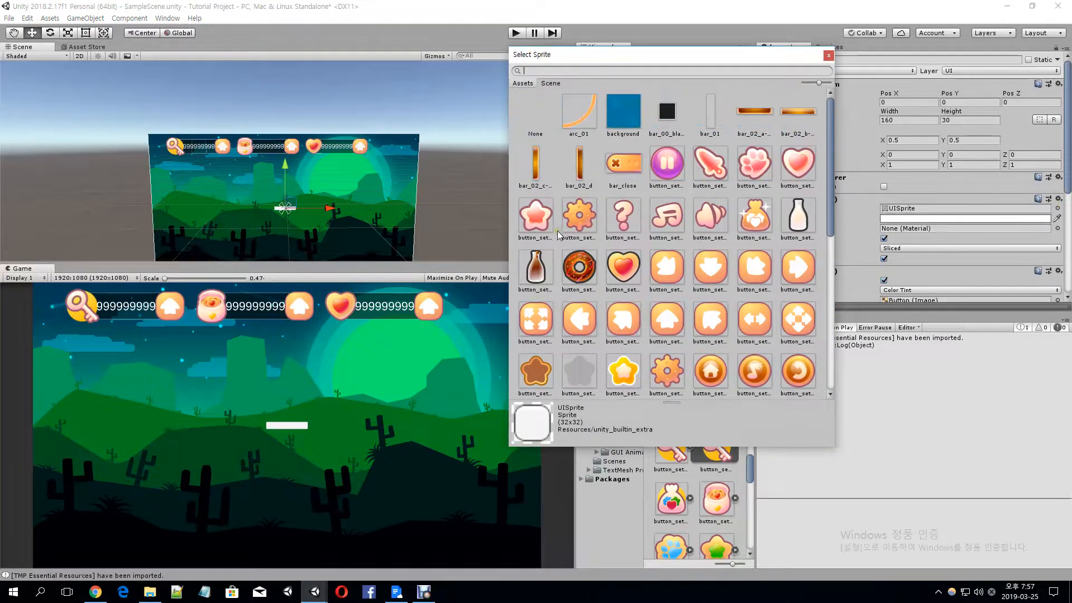
{"action": "left_click", "coordinate": [575, 217]}
{"action": "double_click", "coordinate": [572, 218]}
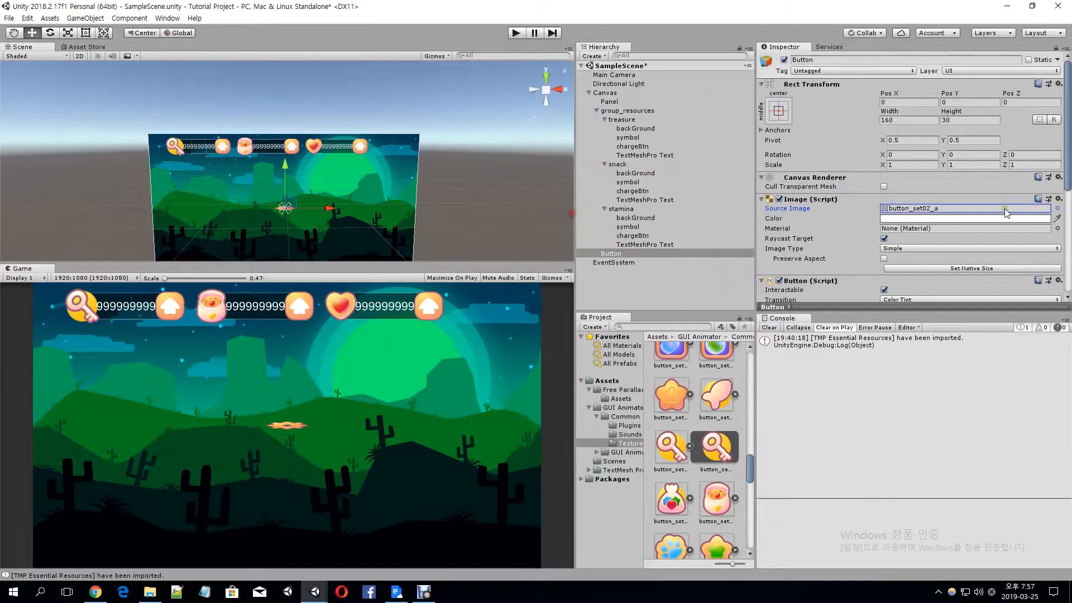
{"action": "left_click", "coordinate": [964, 270]}
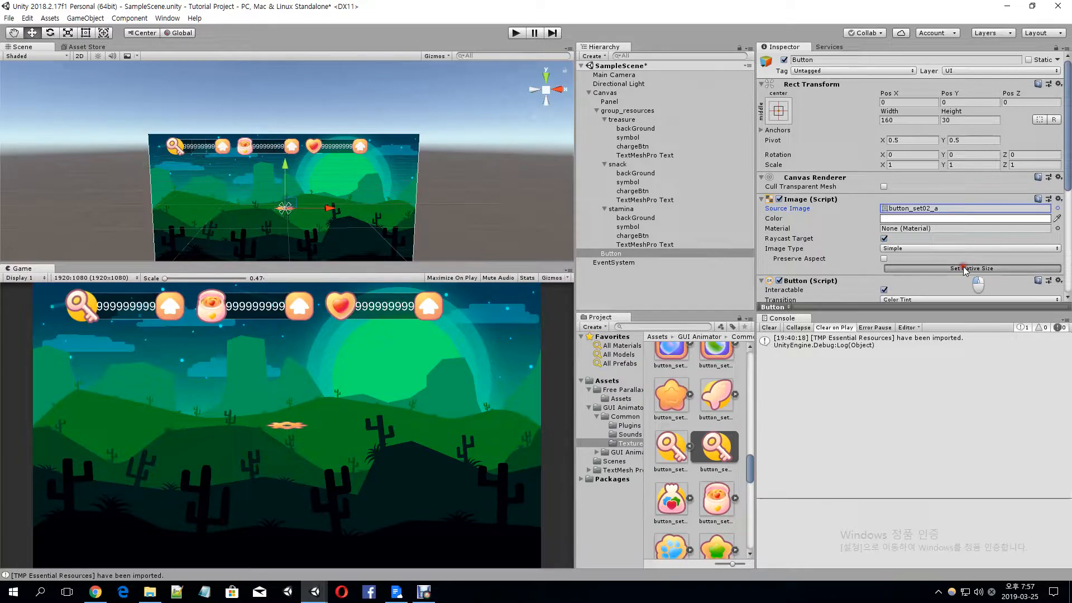
Resize the gear button to 120 by 120 and move it to the canvas's upper right at about Pos X 825, Pos Y 445
{"action": "left_click", "coordinate": [924, 120]}
{"action": "type", "text": "120"}
{"action": "key", "text": "Tab"}
{"action": "type", "text": "120"}
{"action": "left_click_drag", "start_coordinate": [303, 195], "coordinate": [303, 134]}
{"action": "left_click_drag", "start_coordinate": [346, 162], "coordinate": [446, 160]}
Enlarge the gear button to a width and height of 140
{"action": "left_click", "coordinate": [910, 120]}
{"action": "type", "text": "140"}
{"action": "key", "text": "Tab"}
{"action": "type", "text": "140"}
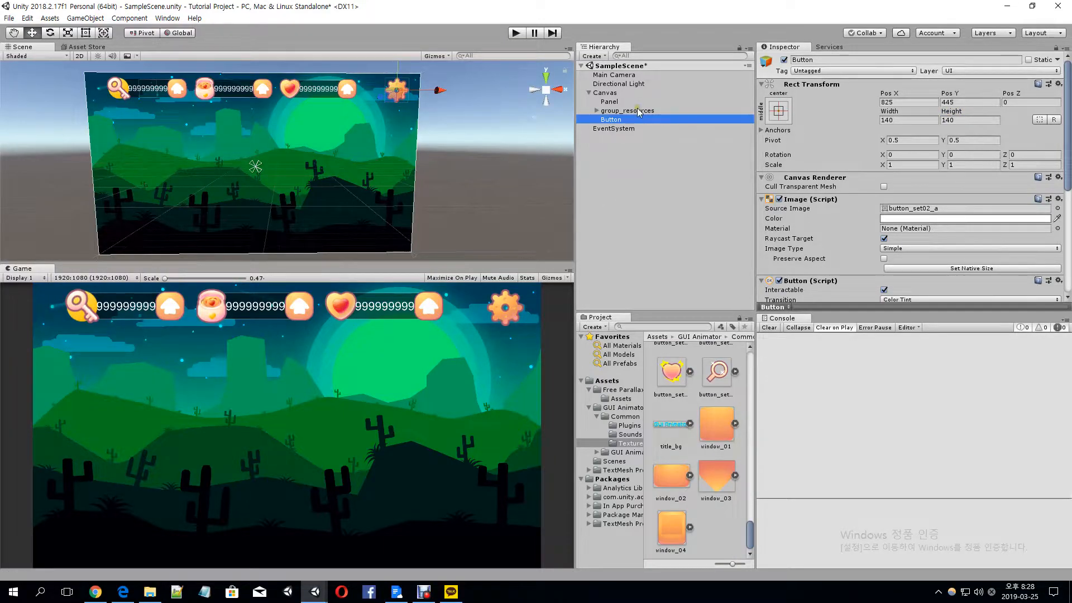
Rename the gear Button object as configurationBtn
{"action": "key", "text": "F2"}
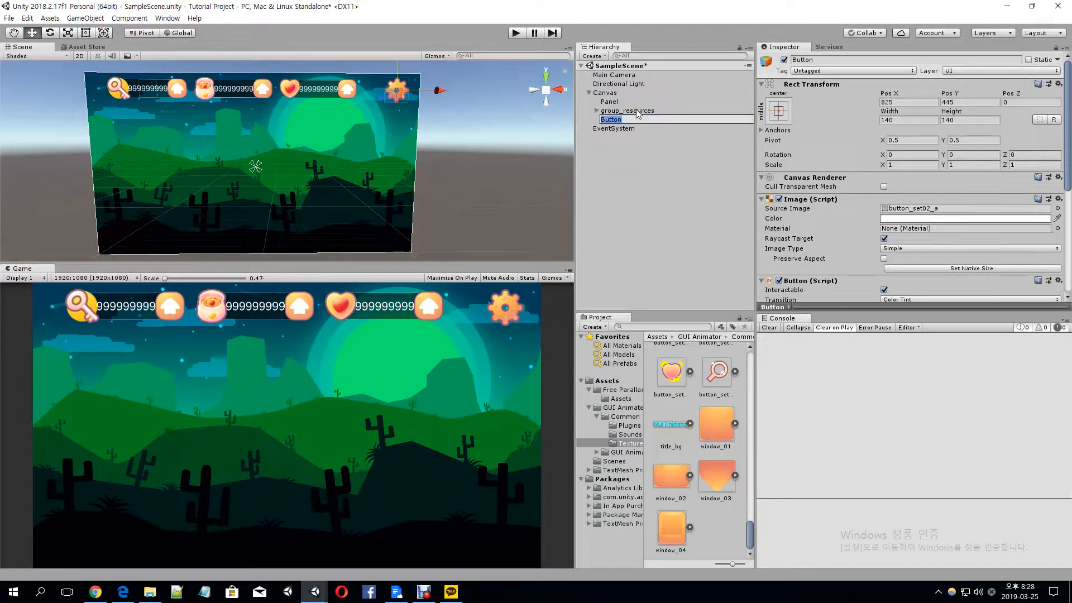
{"action": "type", "text": "CON"}
{"action": "key", "text": "Return"}
Create an empty object under the Canvas and name it group_start
{"action": "left_click", "coordinate": [642, 93]}
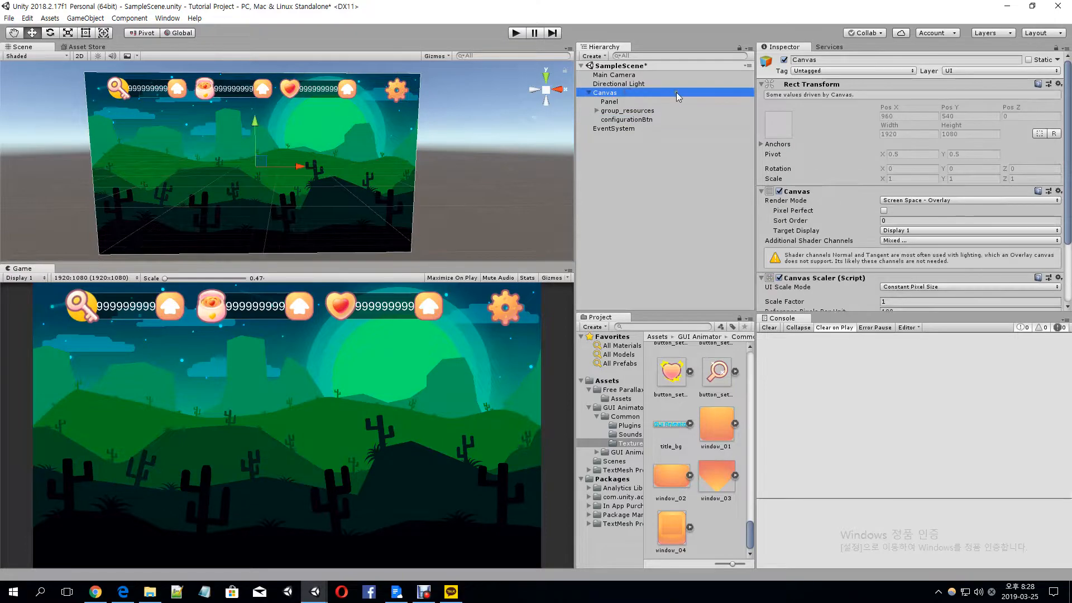
{"action": "key", "text": "alt+shift+n"}
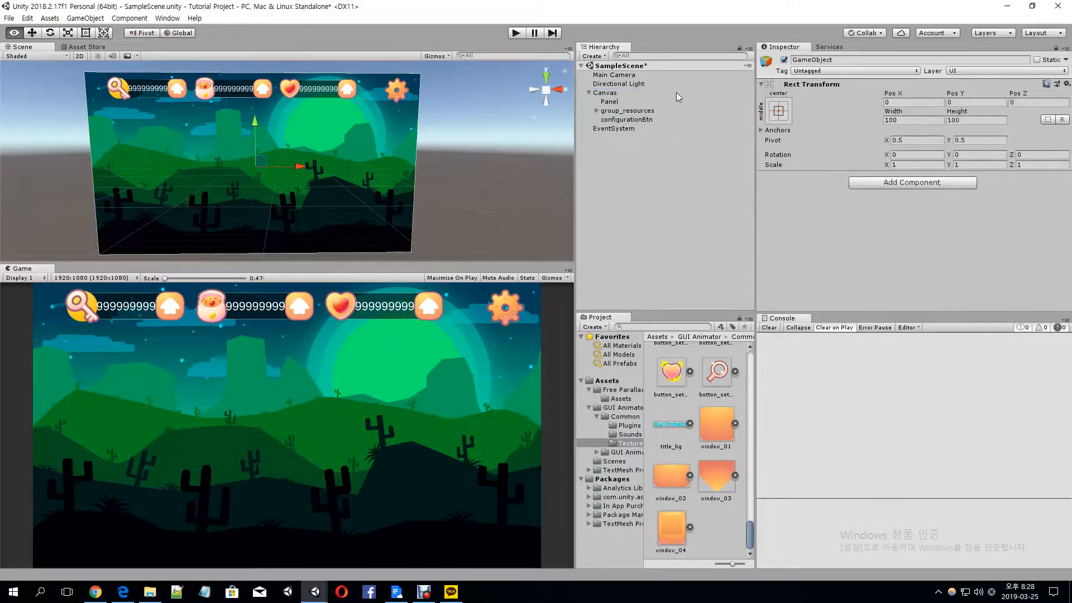
{"action": "type", "text": "grou"}
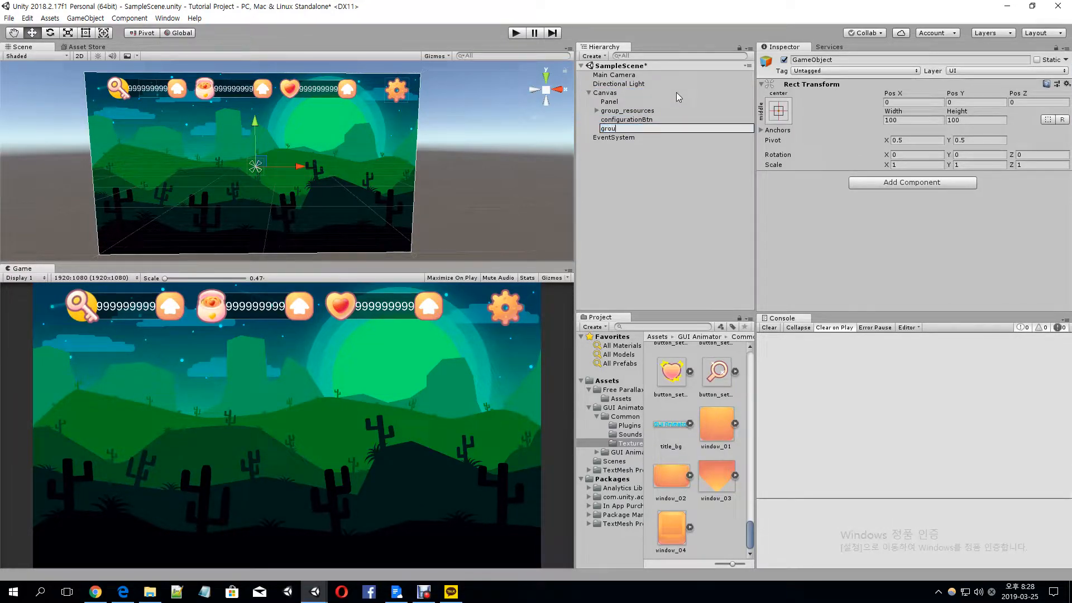
{"action": "type", "text": "p_start"}
{"action": "key", "text": "Return"}
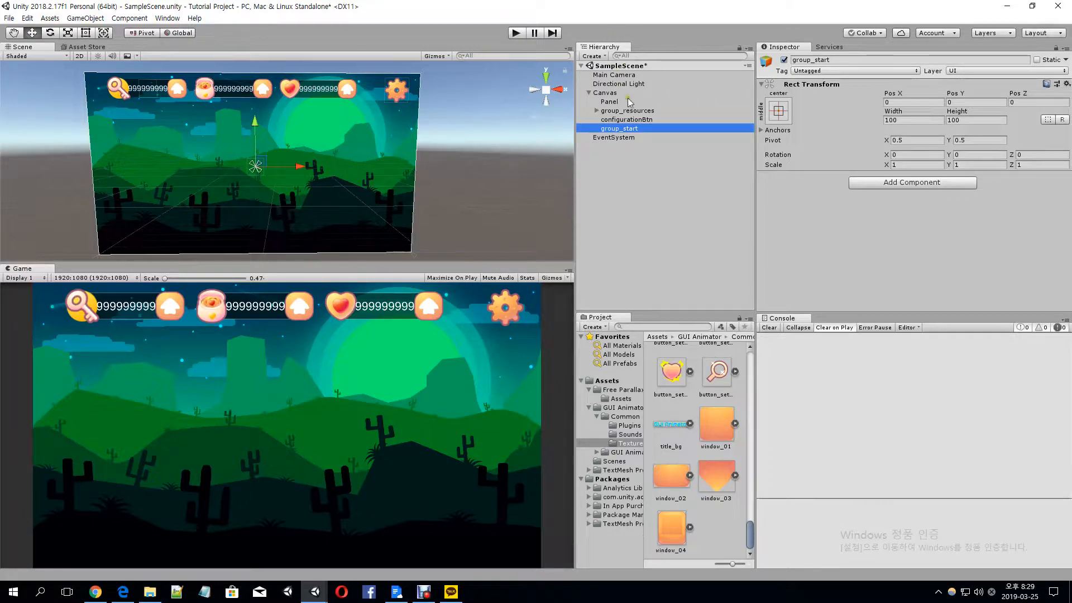
Add a UI Button inside group_start and name it startBtn
{"action": "right_click", "coordinate": [629, 129]}
{"action": "mouse_move", "coordinate": [653, 308]}
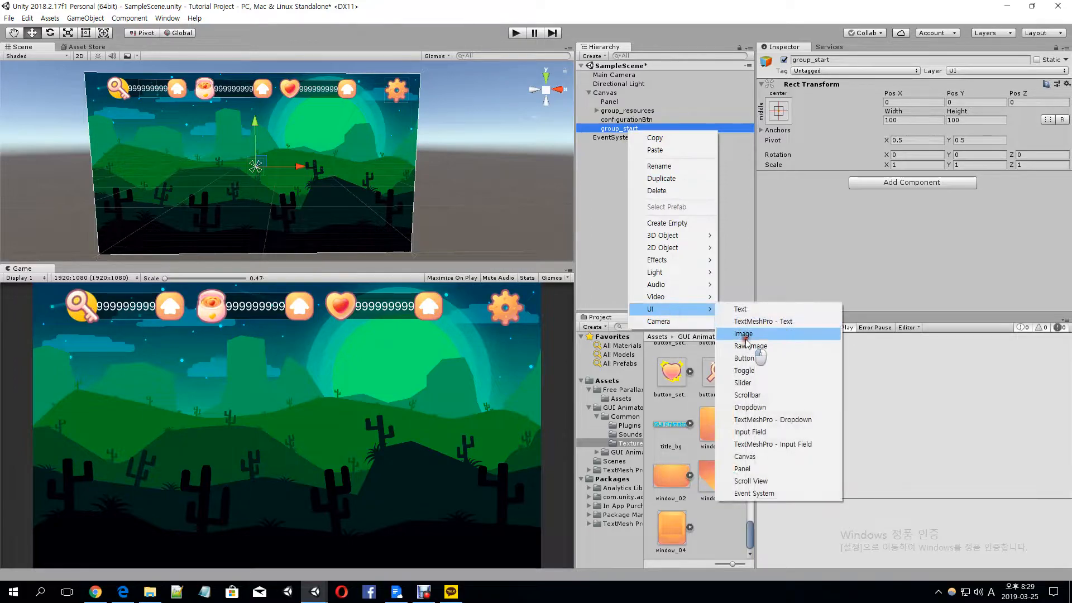
{"action": "left_click", "coordinate": [739, 362]}
{"action": "left_click", "coordinate": [641, 136]}
{"action": "type", "text": "startBtn"}
{"action": "key", "text": "Return"}
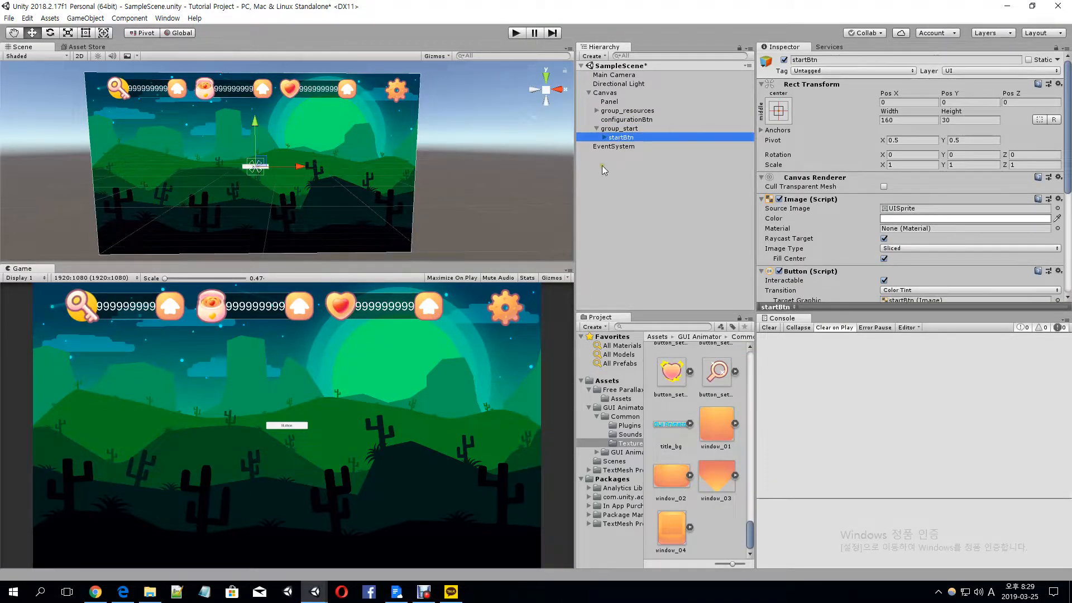
Set the source image of startBtn to the orange sprite window_02
{"action": "left_click", "coordinate": [1057, 208]}
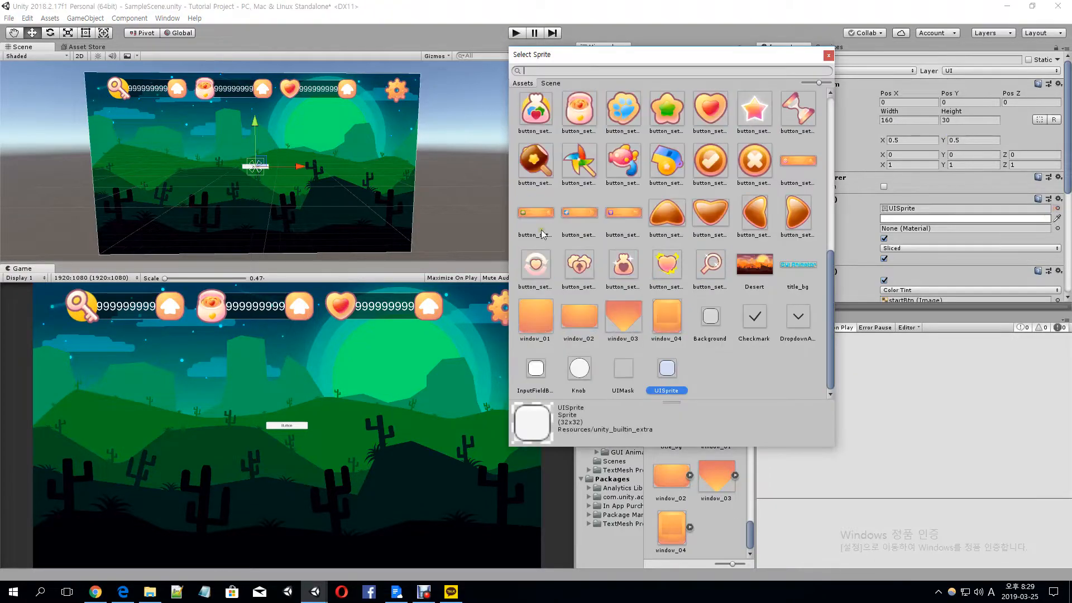
{"action": "left_click", "coordinate": [596, 313]}
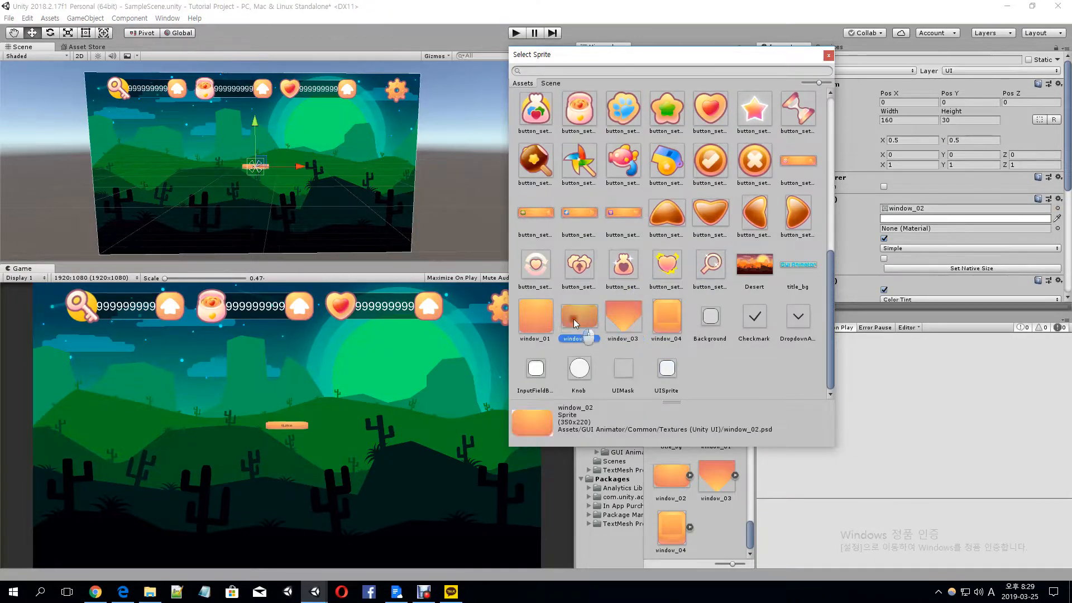
{"action": "double_click", "coordinate": [572, 315]}
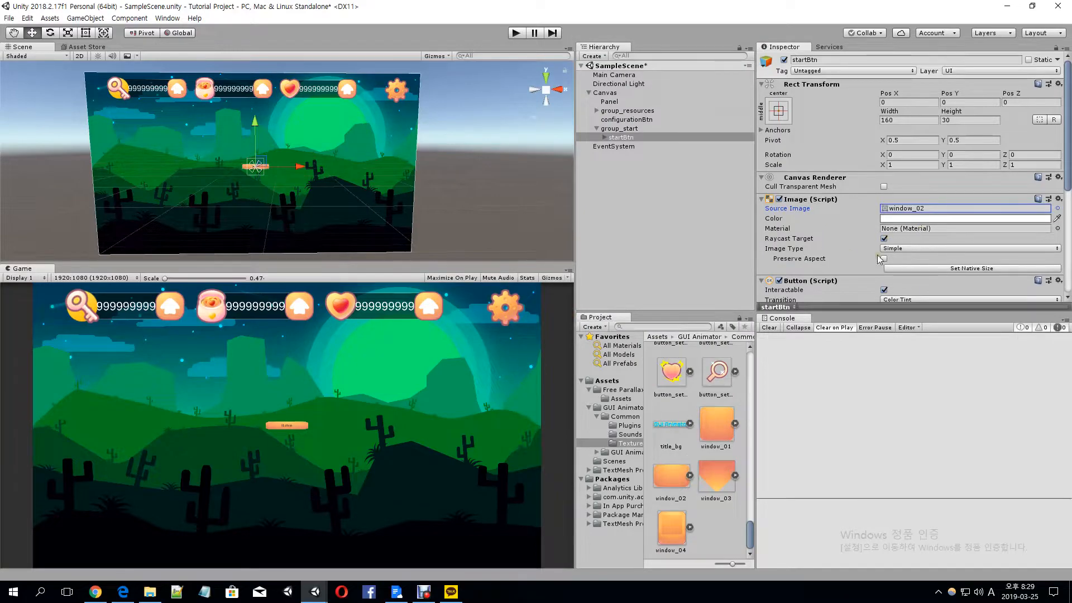
Resize startBtn to 450 wide by 200 high and set its image type to Sliced
{"action": "left_click", "coordinate": [912, 120]}
{"action": "type", "text": "400"}
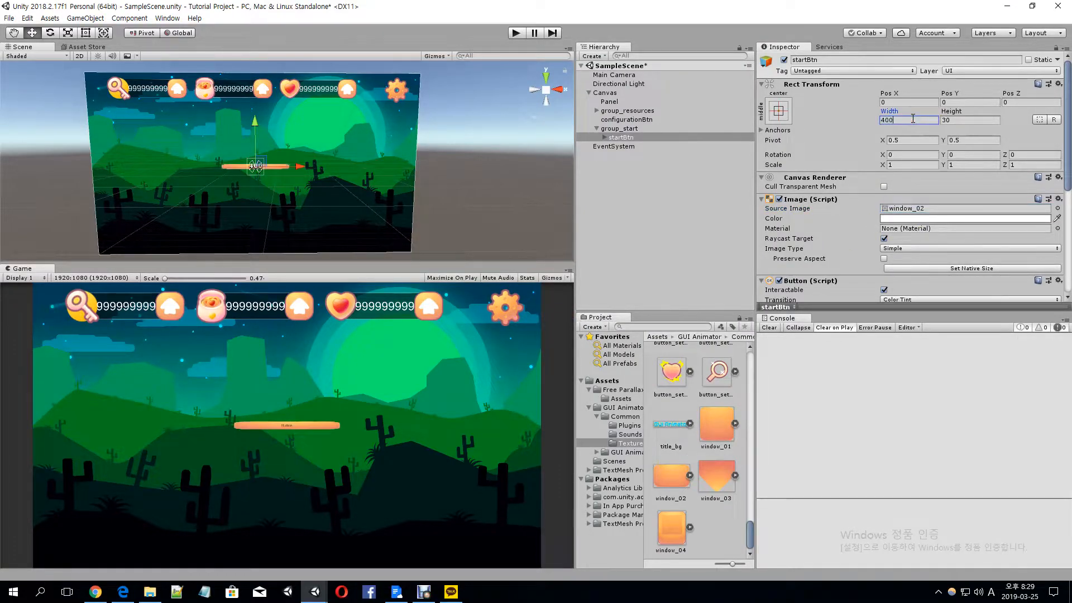
{"action": "key", "text": "Tab"}
{"action": "left_click", "coordinate": [909, 119]}
{"action": "type", "text": "450"}
{"action": "key", "text": "Tab"}
{"action": "type", "text": "200"}
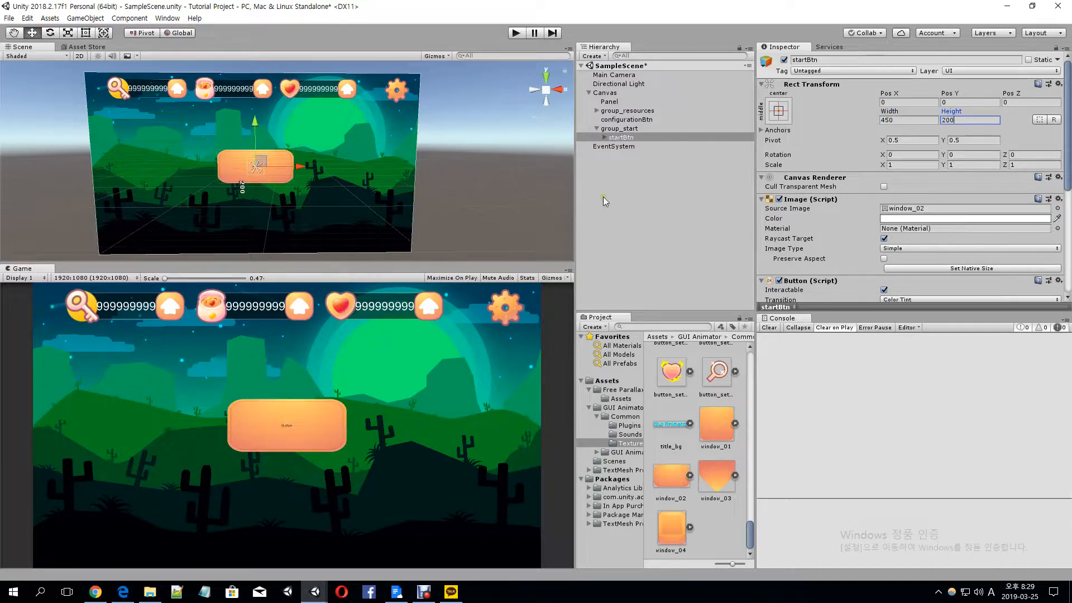
{"action": "left_click", "coordinate": [914, 247]}
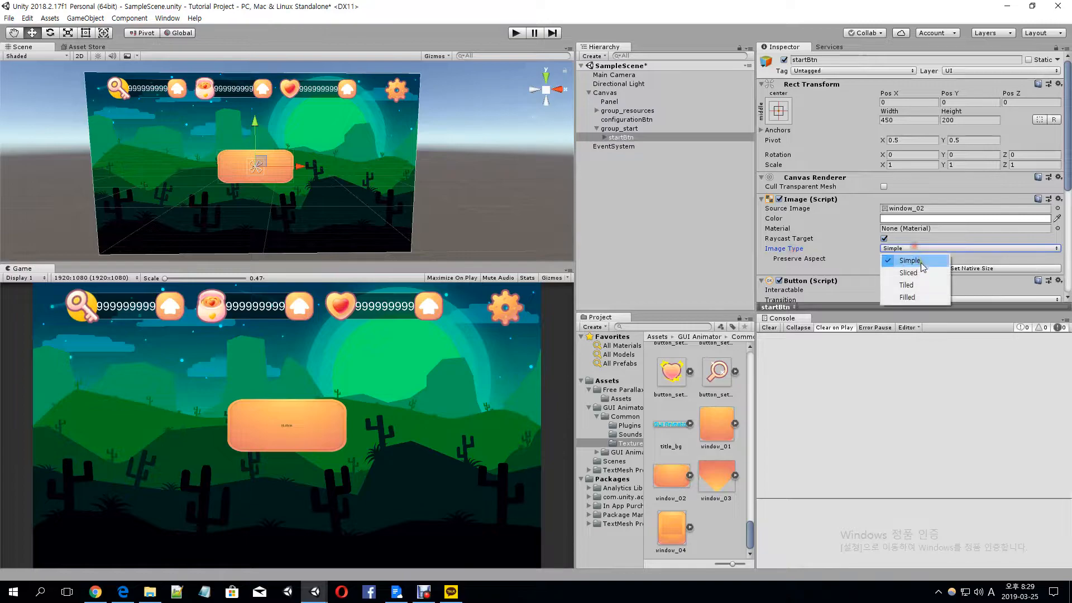
{"action": "left_click", "coordinate": [910, 273]}
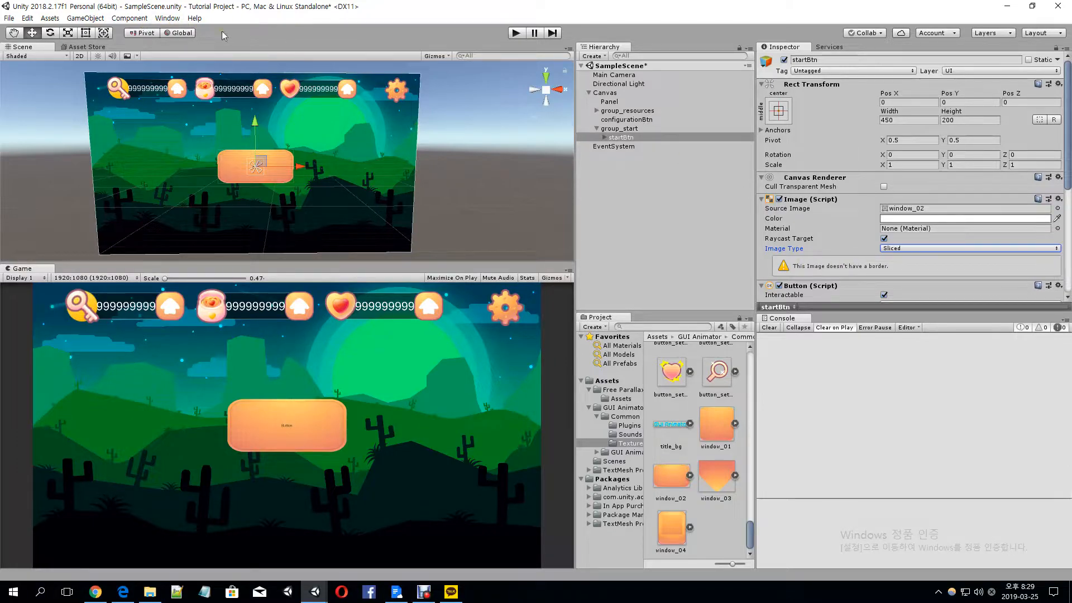
Give the window_02 sprite slicing borders of left 73, top 66, right 68 and bottom 63 in the Sprite Editor and apply them
{"action": "left_click", "coordinate": [922, 211]}
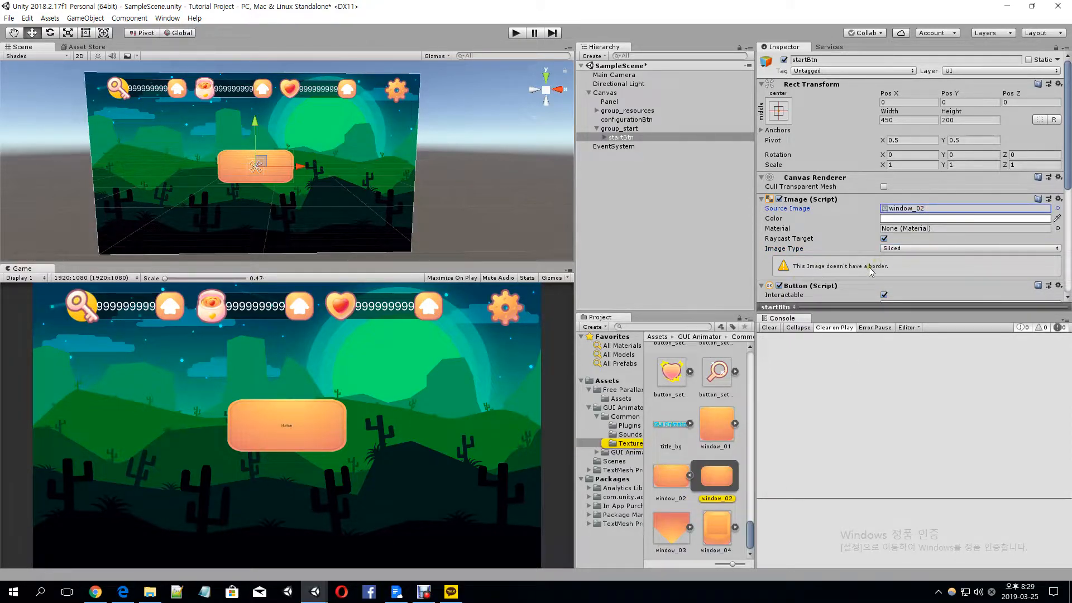
{"action": "left_click", "coordinate": [689, 476]}
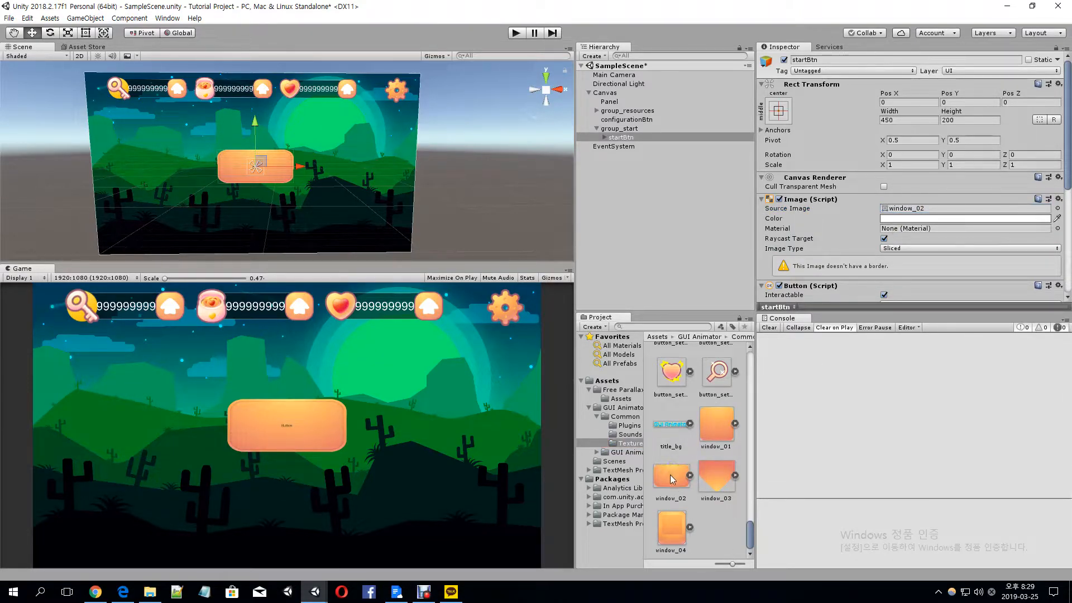
{"action": "left_click", "coordinate": [671, 479]}
{"action": "left_click", "coordinate": [1026, 184]}
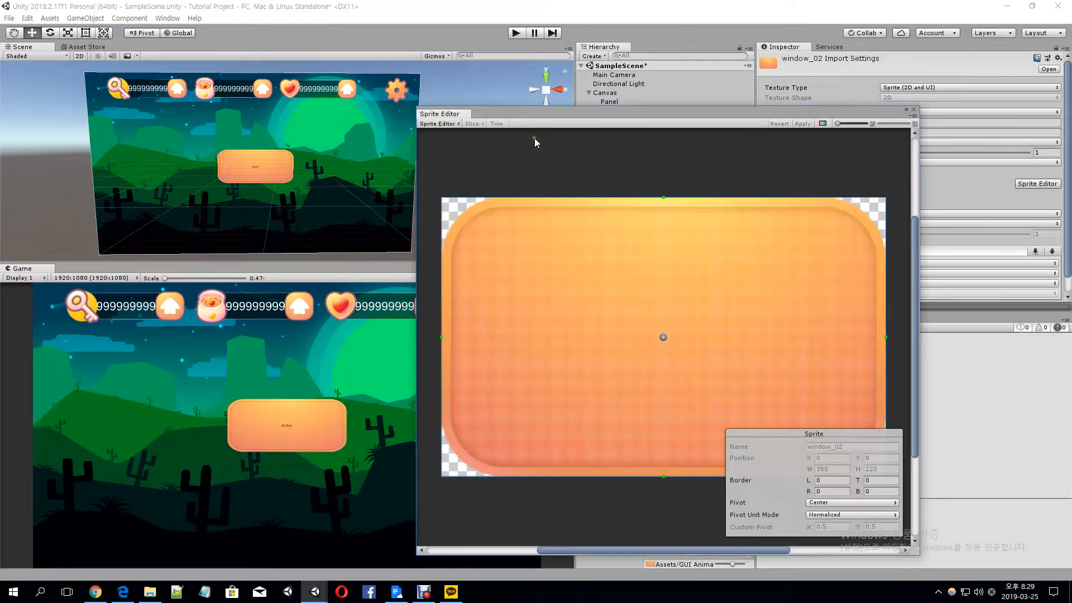
{"action": "left_click_drag", "start_coordinate": [603, 113], "coordinate": [575, 115]}
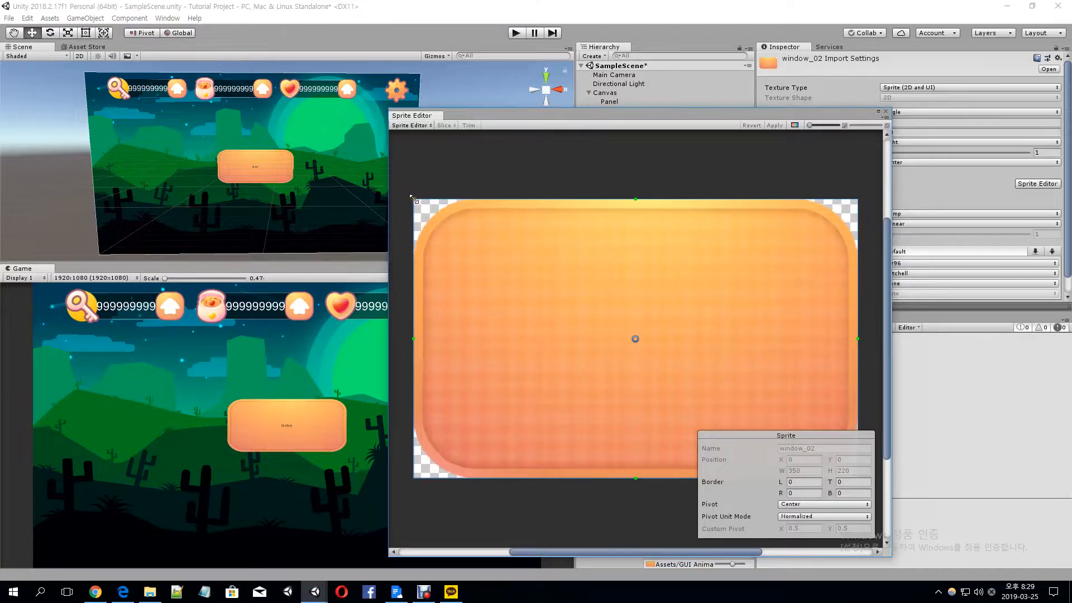
{"action": "left_click_drag", "start_coordinate": [414, 199], "coordinate": [505, 288]}
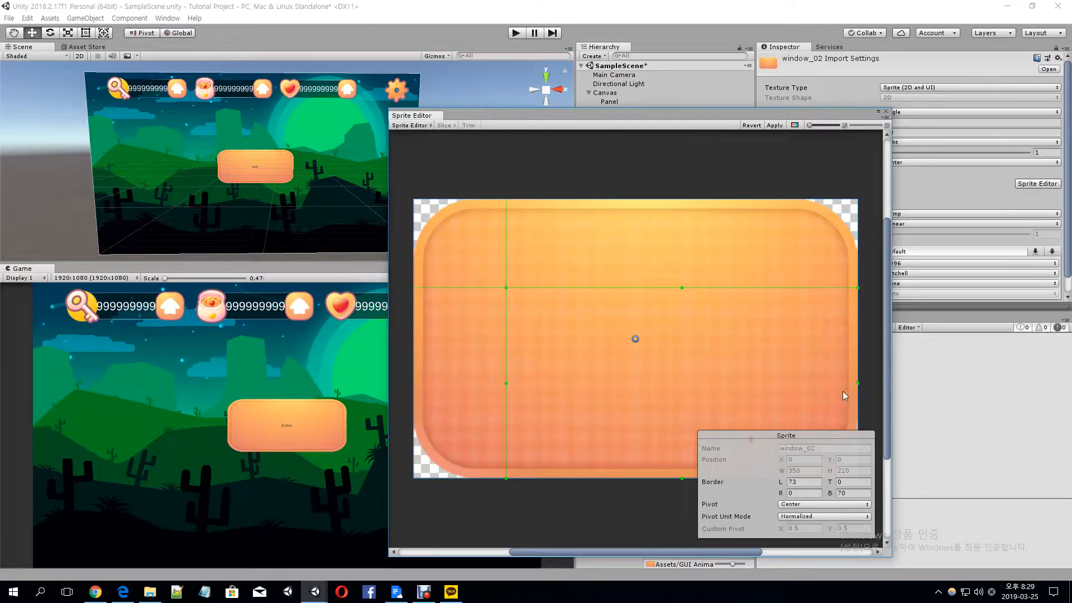
{"action": "left_click_drag", "start_coordinate": [858, 383], "coordinate": [772, 384]}
{"action": "left_click_drag", "start_coordinate": [636, 478], "coordinate": [647, 394]}
{"action": "left_click_drag", "start_coordinate": [592, 288], "coordinate": [594, 278]}
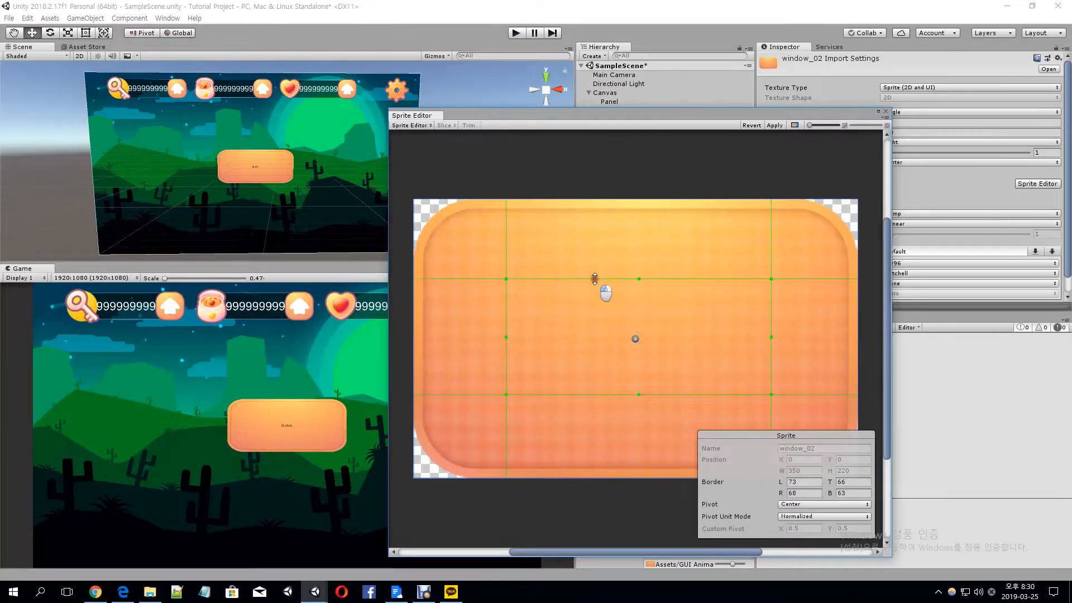
{"action": "left_click", "coordinate": [778, 125]}
{"action": "left_click", "coordinate": [887, 111]}
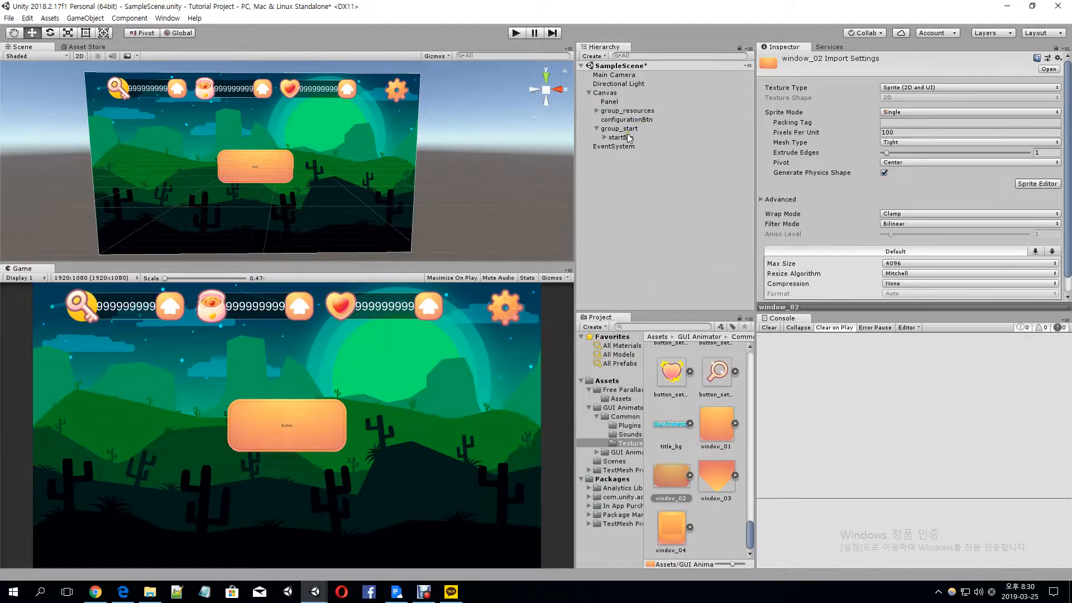
Enlarge startBtn to a width of 1200 and a height of 800
{"action": "left_click", "coordinate": [620, 138]}
{"action": "left_click", "coordinate": [909, 120]}
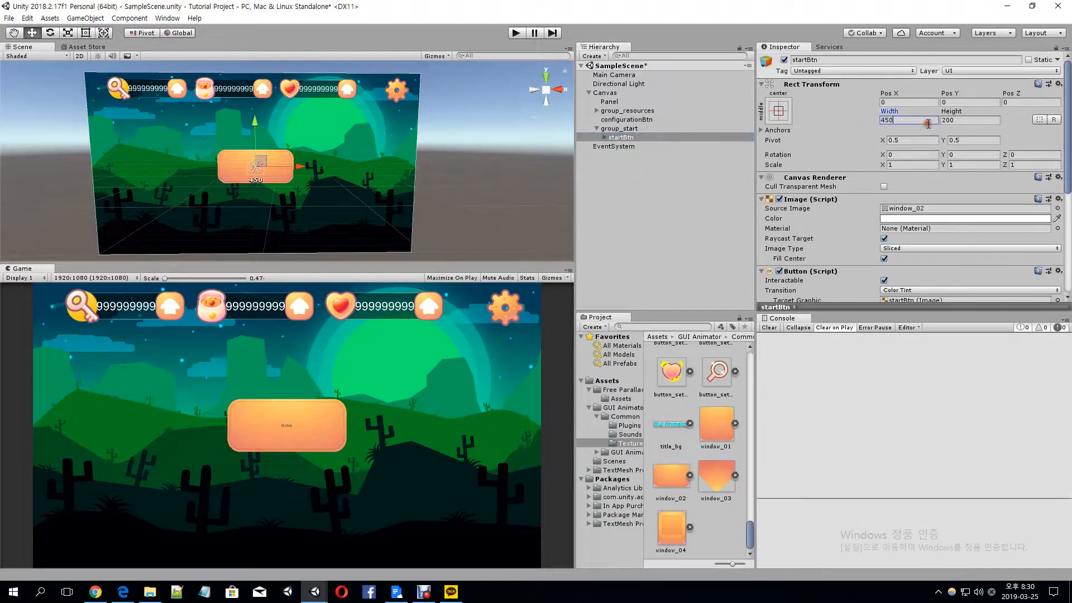
{"action": "type", "text": "1200"}
{"action": "key", "text": "Tab"}
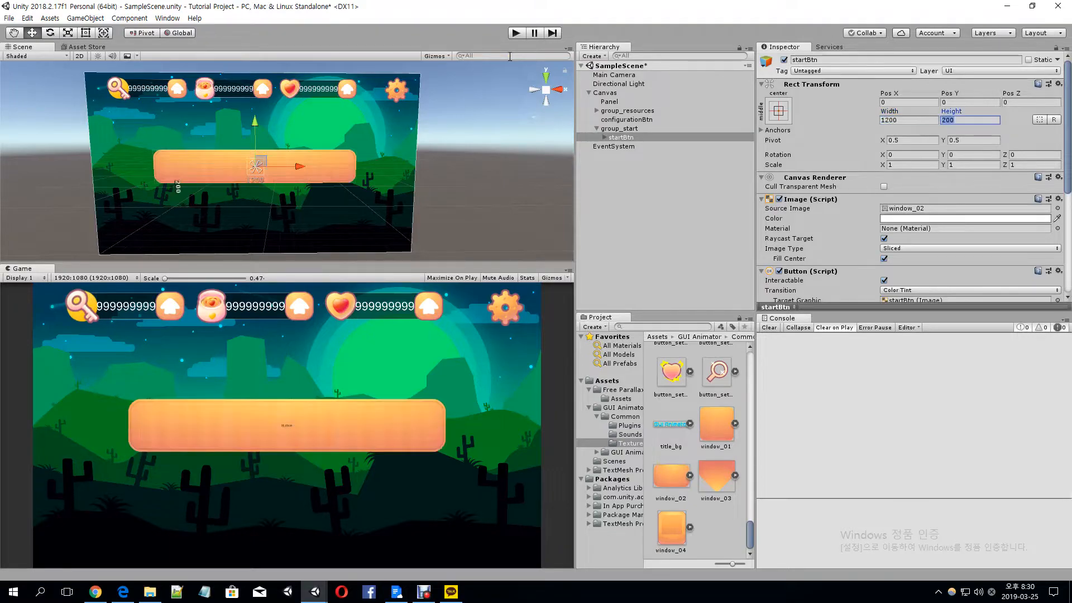
{"action": "type", "text": "800"}
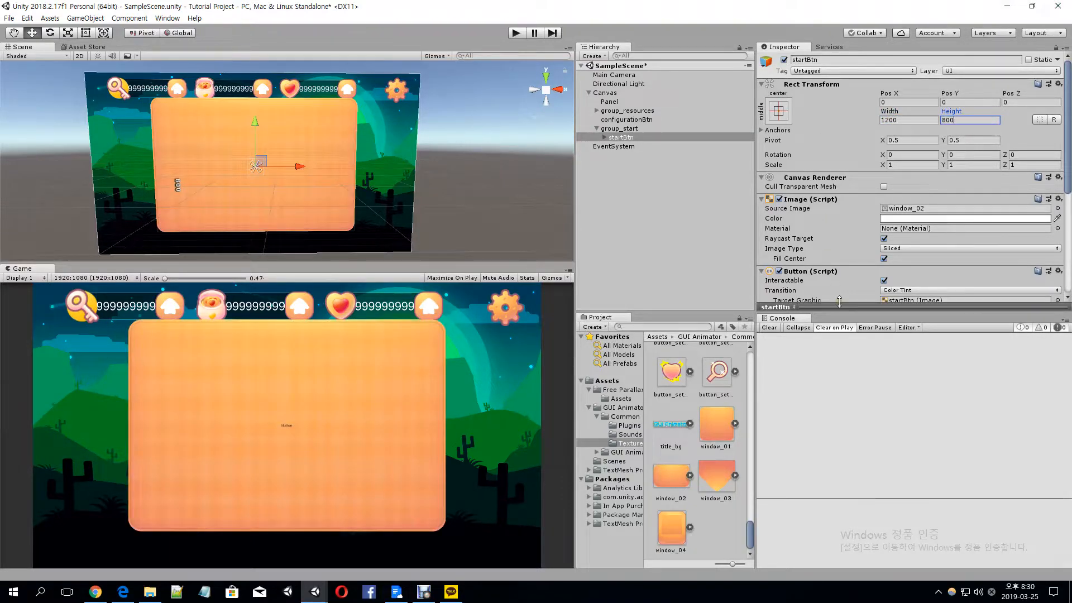
Switch startBtn's image type back and forth between Simple and Sliced to compare the corners, ending on Simple
{"action": "left_click", "coordinate": [900, 249]}
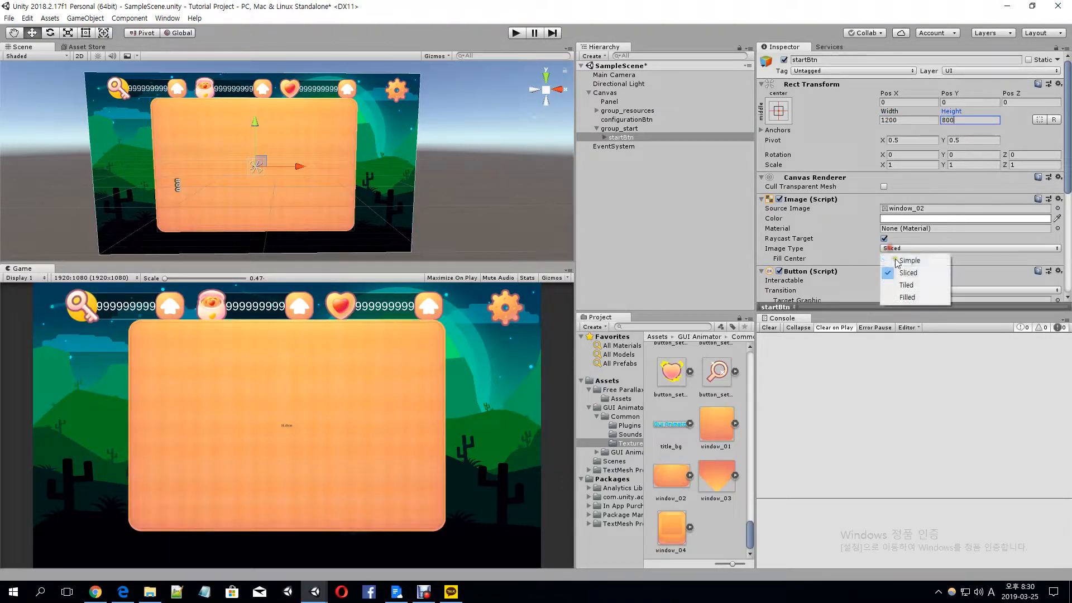
{"action": "left_click", "coordinate": [905, 260]}
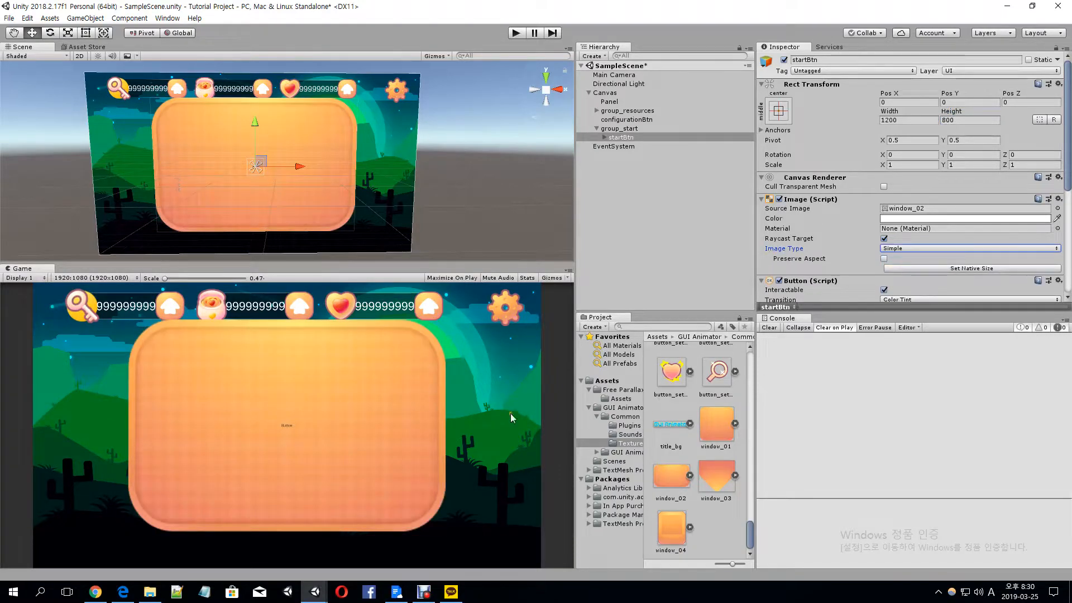
{"action": "left_click", "coordinate": [898, 248]}
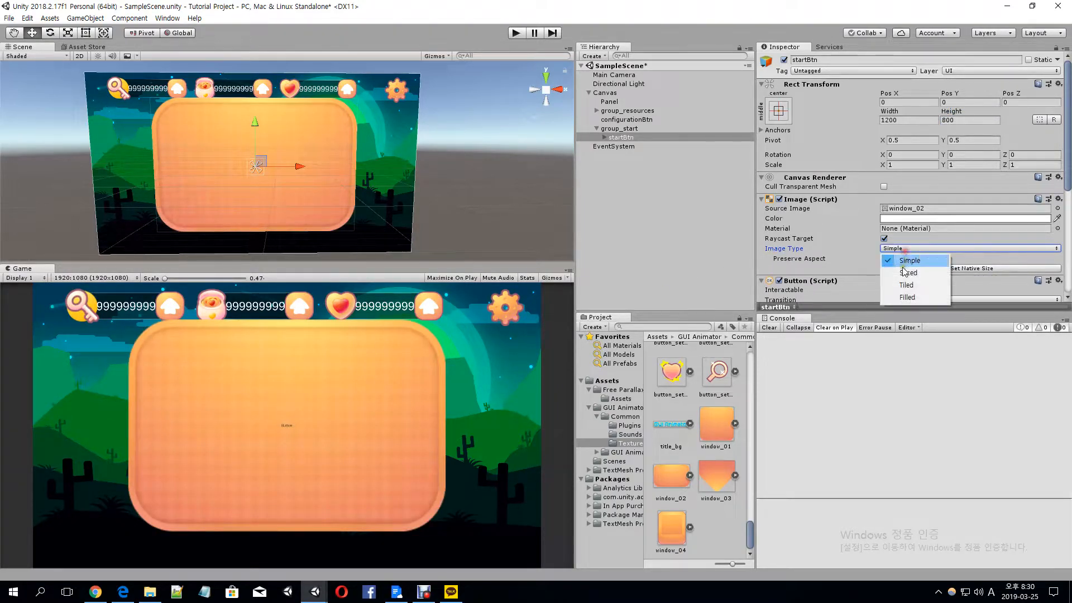
{"action": "left_click", "coordinate": [900, 262]}
{"action": "left_click", "coordinate": [899, 249]}
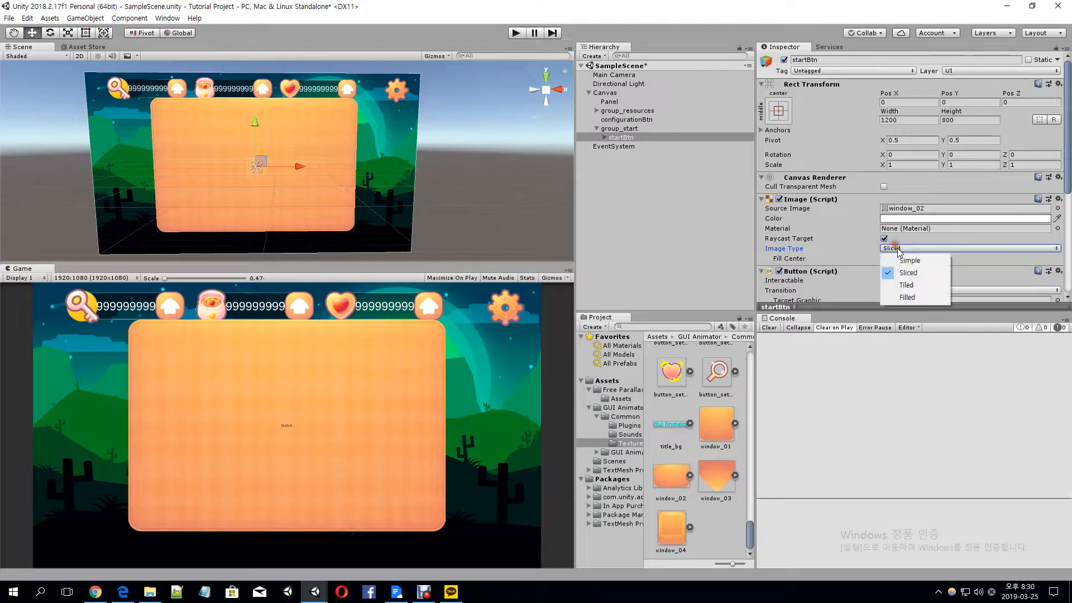
{"action": "left_click", "coordinate": [900, 261]}
{"action": "left_click", "coordinate": [903, 249]}
{"action": "left_click", "coordinate": [900, 259]}
Stretch startBtn with the Rect tool to about 1349 by 899 and set its image type to Sliced
{"action": "left_click", "coordinate": [85, 33]}
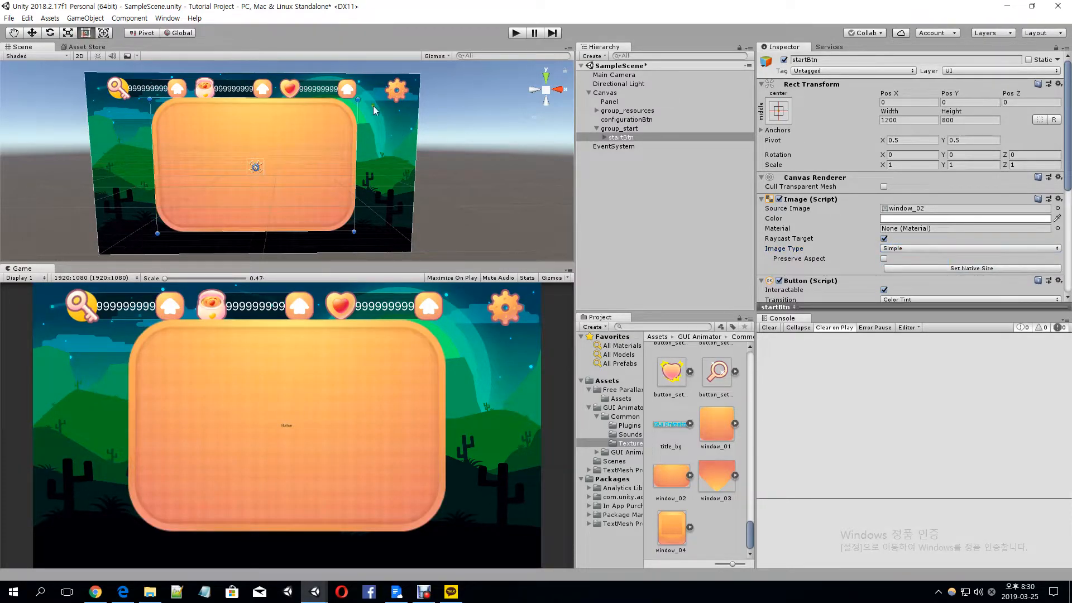
{"action": "left_click_drag", "start_coordinate": [359, 99], "coordinate": [385, 107]}
{"action": "left_click", "coordinate": [912, 248]}
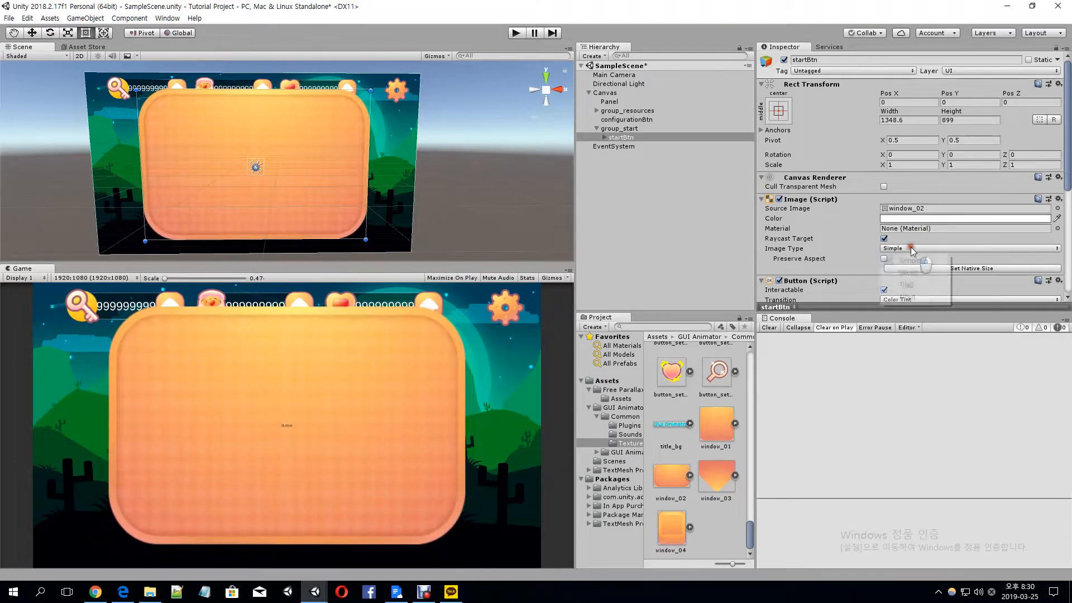
{"action": "left_click", "coordinate": [908, 272]}
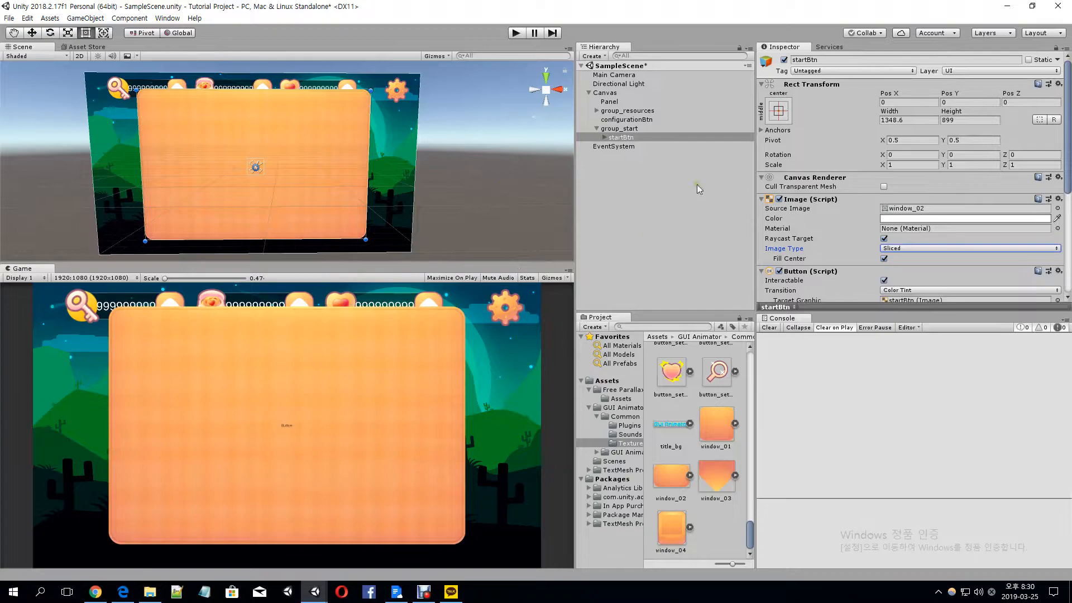
Examine the slicing borders of the window_02 sprite in the Sprite Editor
{"action": "left_click", "coordinate": [680, 478]}
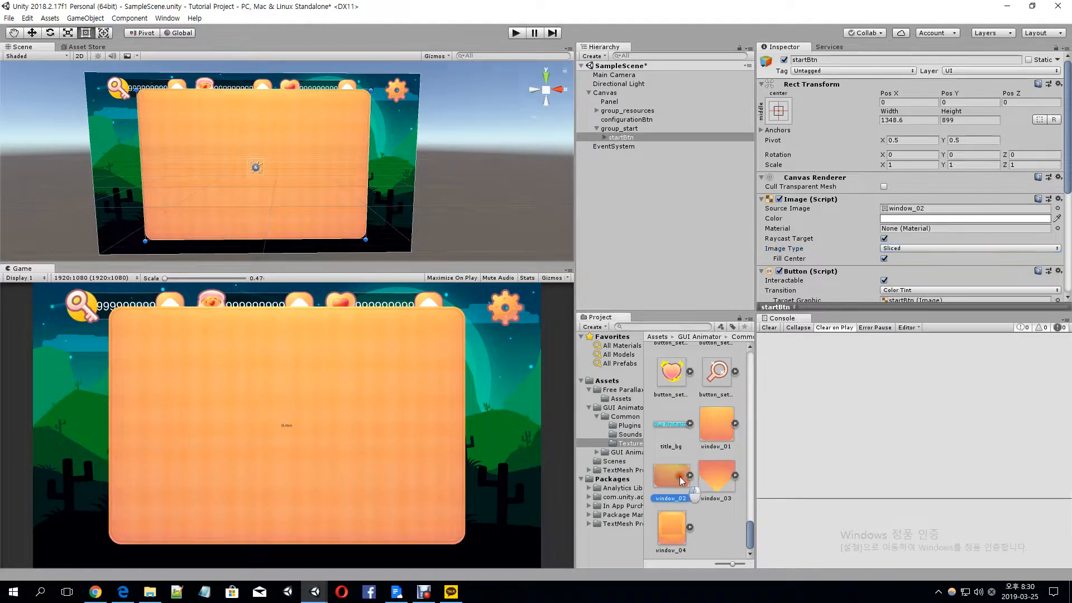
{"action": "left_click", "coordinate": [1038, 184]}
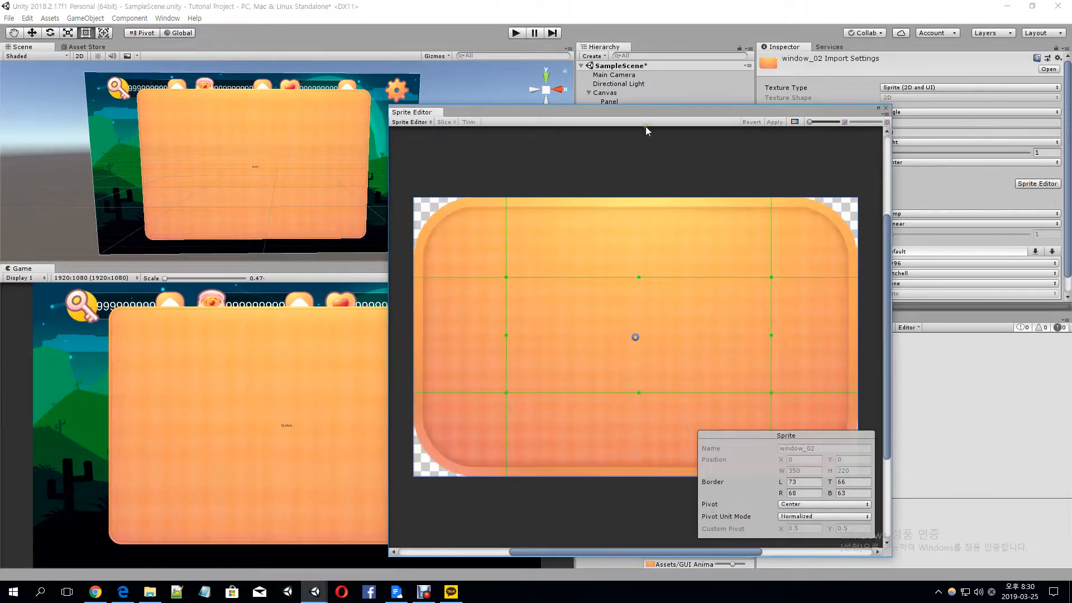
{"action": "left_click_drag", "start_coordinate": [658, 112], "coordinate": [620, 68]}
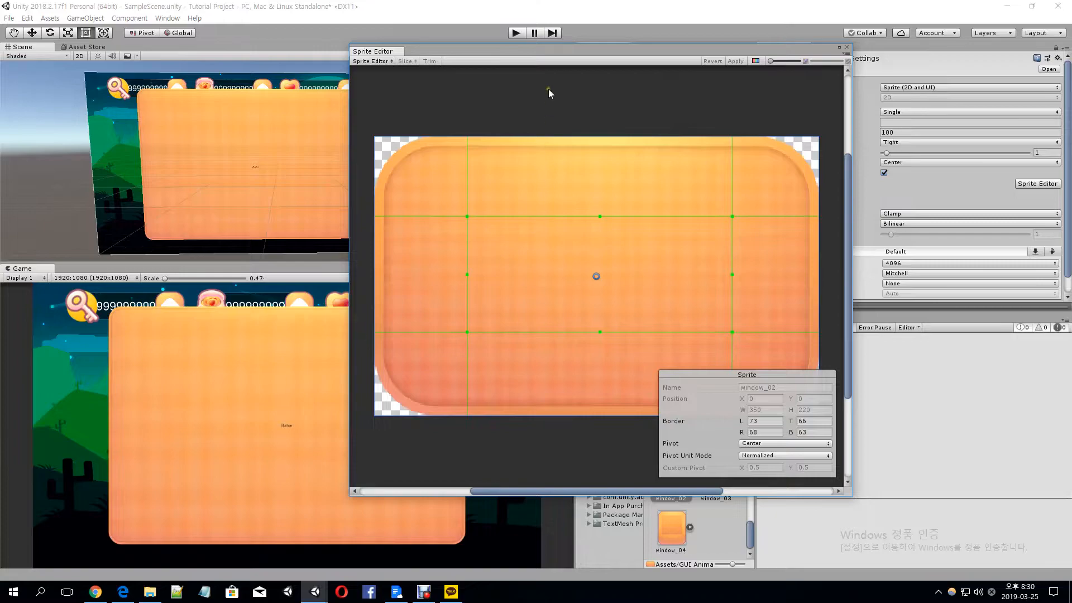
{"action": "left_click", "coordinate": [848, 48]}
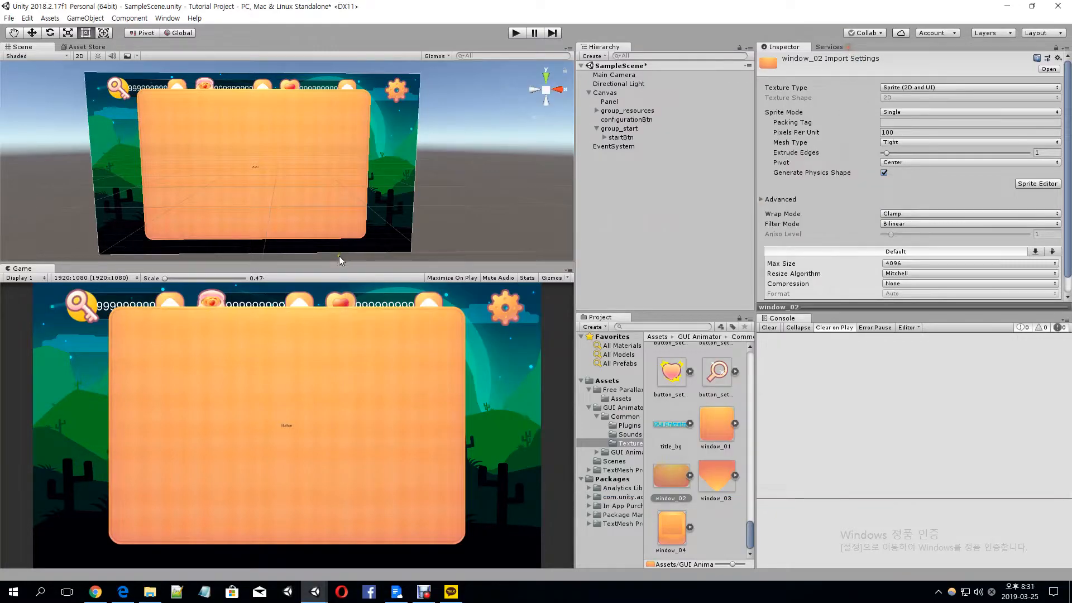
Resize startBtn to a width of 450 and a height of 200
{"action": "left_click", "coordinate": [644, 139]}
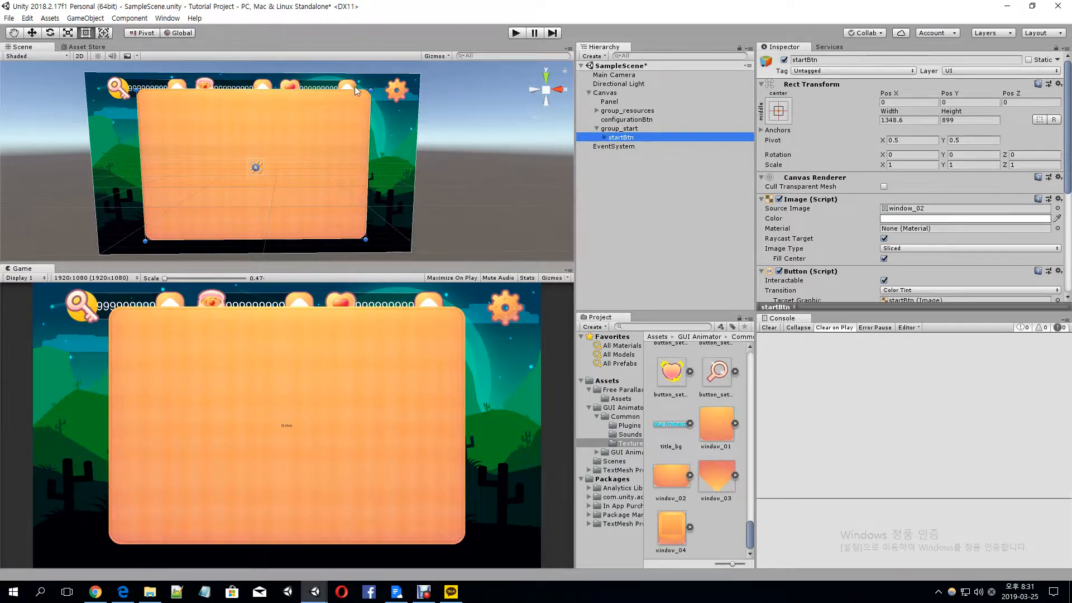
{"action": "scroll", "coordinate": [290, 95], "scroll_direction": "down", "scroll_amount": 2}
{"action": "left_click_drag", "start_coordinate": [359, 100], "coordinate": [320, 126], "text": "alt+shift"}
{"action": "left_click", "coordinate": [901, 116]}
{"action": "type", "text": "400"}
{"action": "key", "text": "Tab"}
{"action": "type", "text": "200"}
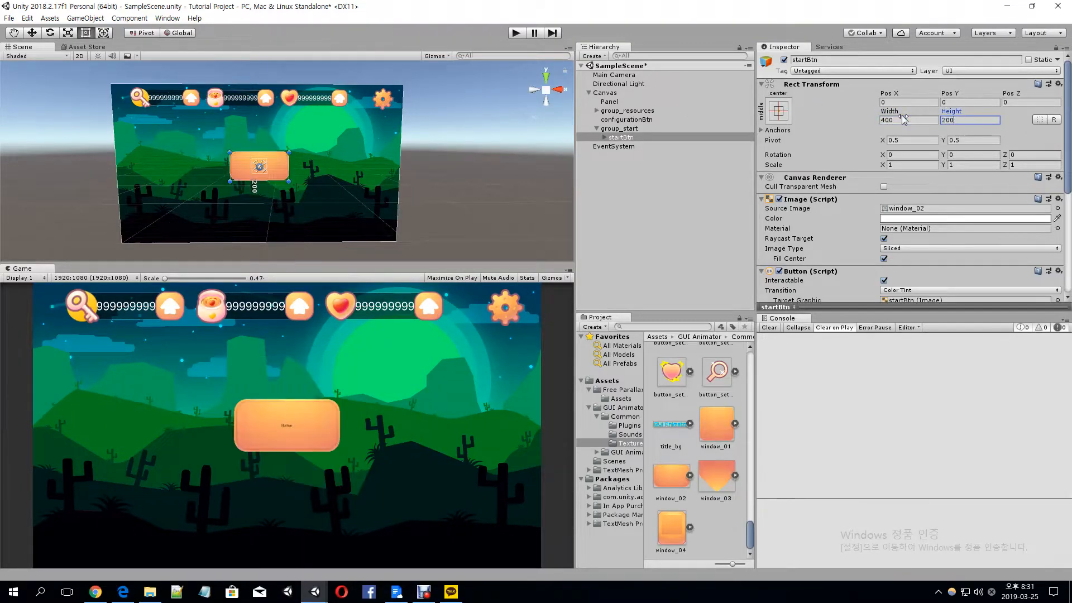
{"action": "left_click", "coordinate": [901, 120]}
{"action": "type", "text": "450"}
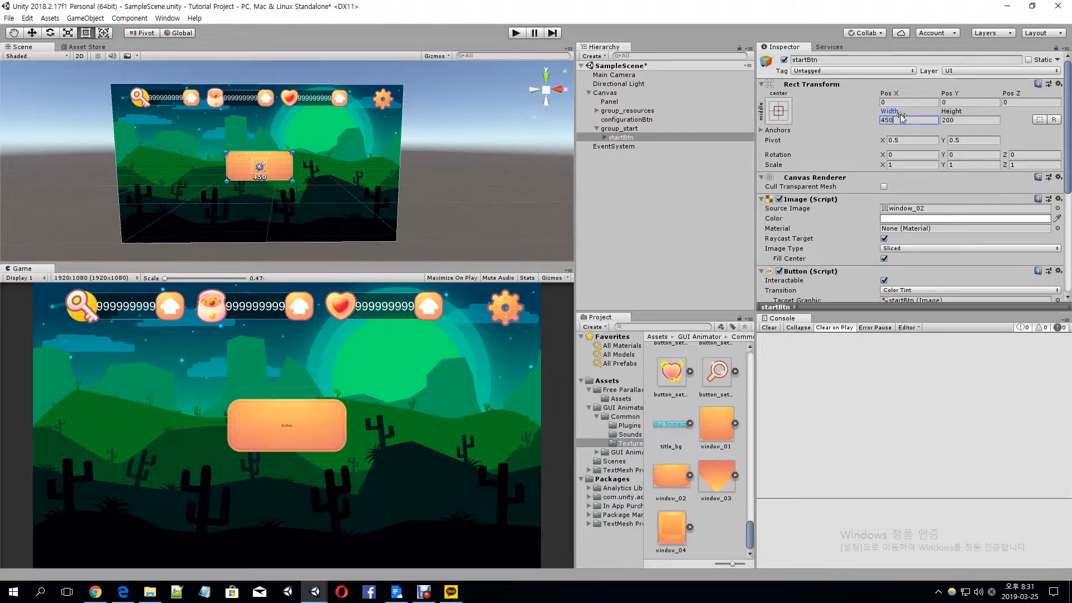
Replace startBtn's default Text child with a TextMeshPro text object
{"action": "left_click", "coordinate": [604, 137]}
{"action": "left_click", "coordinate": [623, 145]}
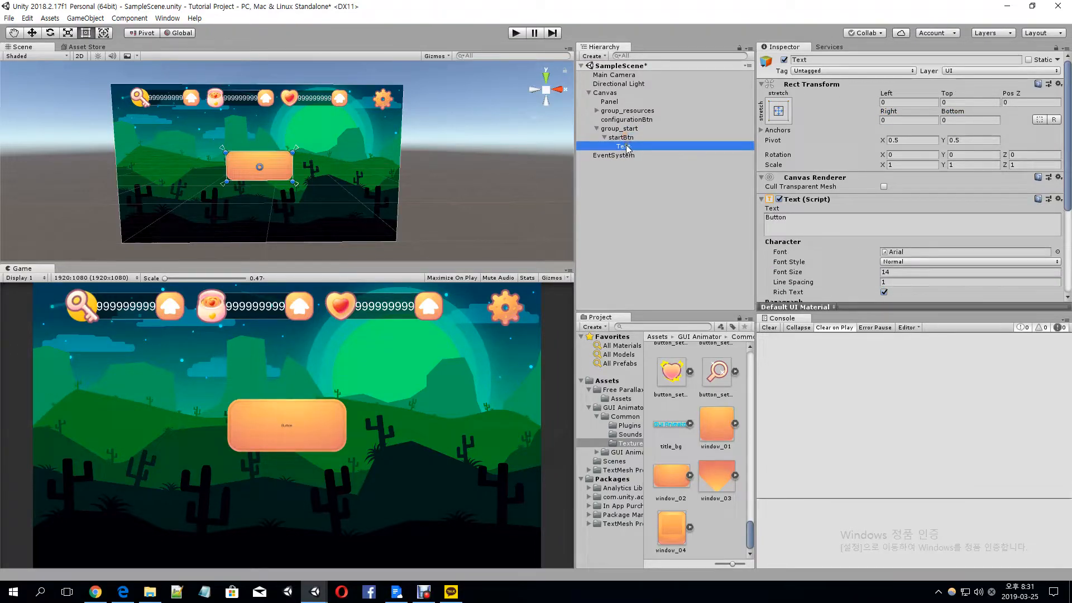
{"action": "key", "text": "Delete"}
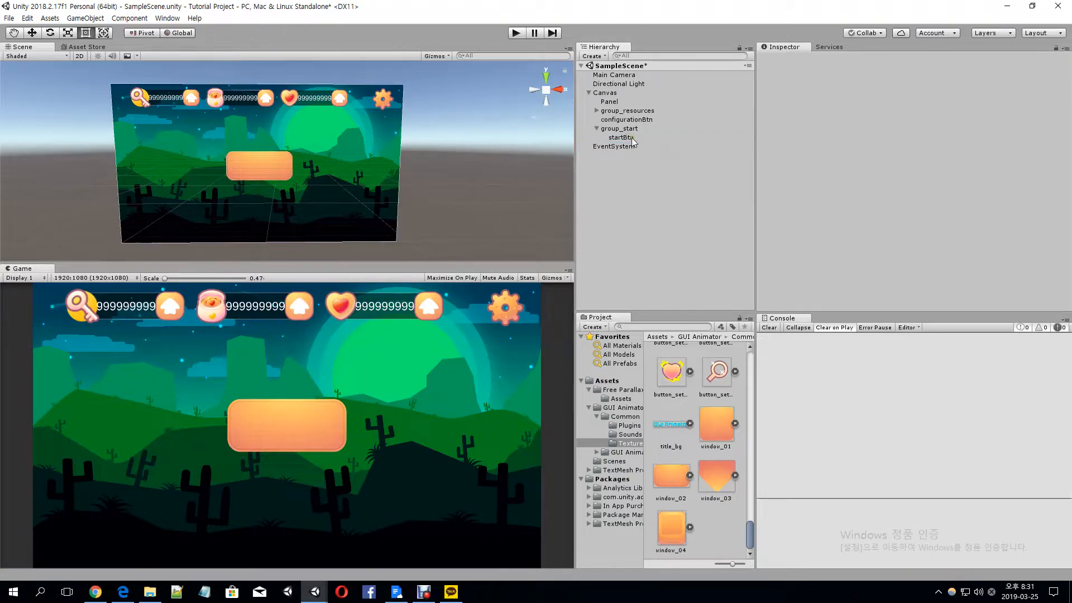
{"action": "right_click", "coordinate": [632, 138]}
{"action": "mouse_move", "coordinate": [670, 313]}
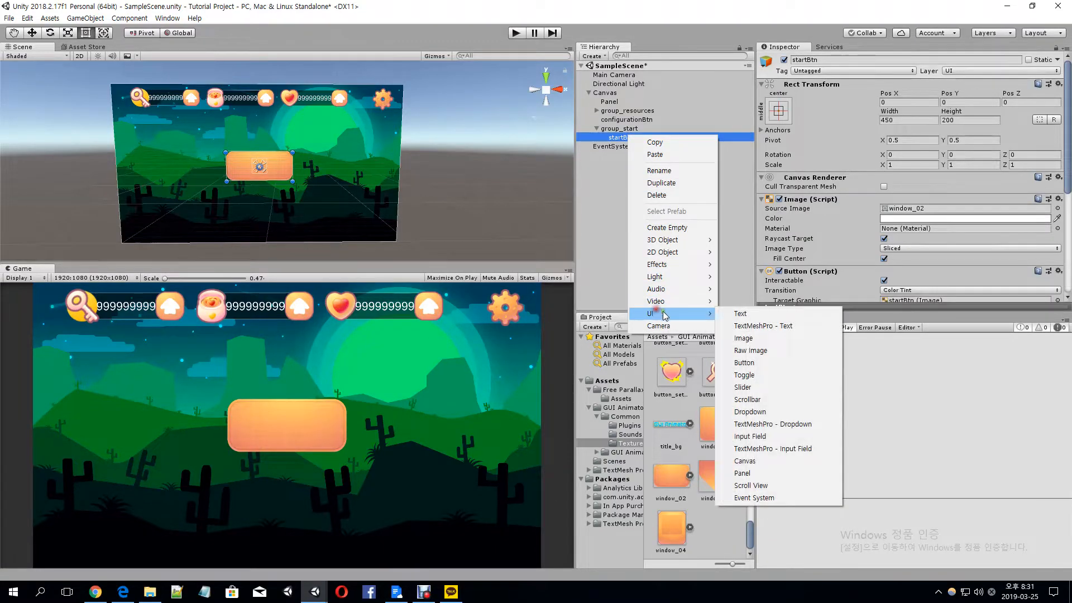
{"action": "left_click", "coordinate": [753, 330]}
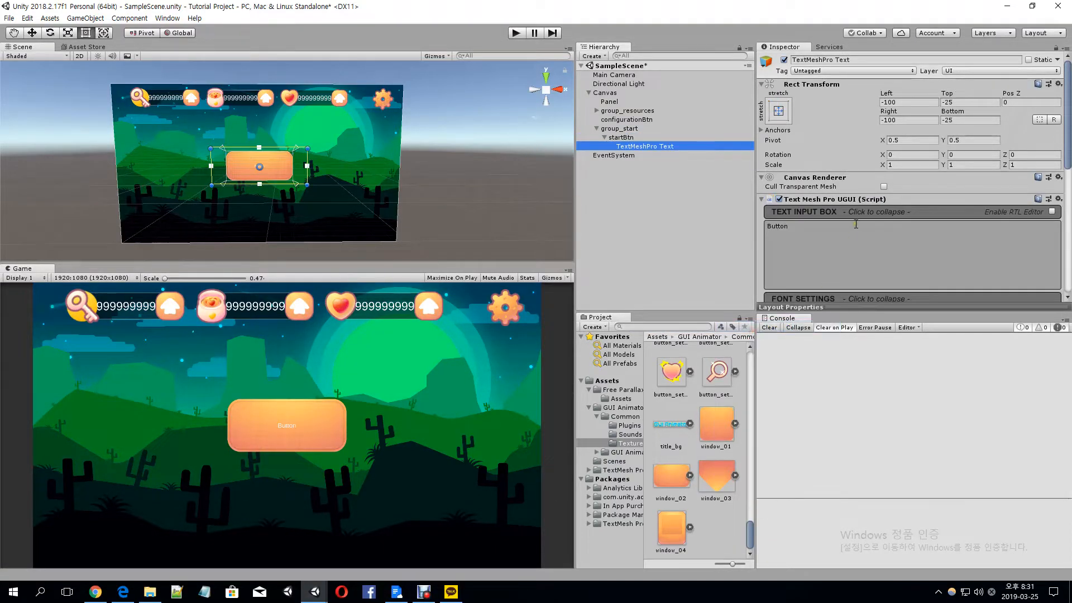
Set the TextMeshPro text to START and its material preset to LiberationSans SDF - Outline
{"action": "scroll", "coordinate": [856, 224], "scroll_direction": "down", "scroll_amount": 4}
{"action": "left_click", "coordinate": [854, 122]}
{"action": "type", "text": "s"}
{"action": "key", "text": "BackSpace"}
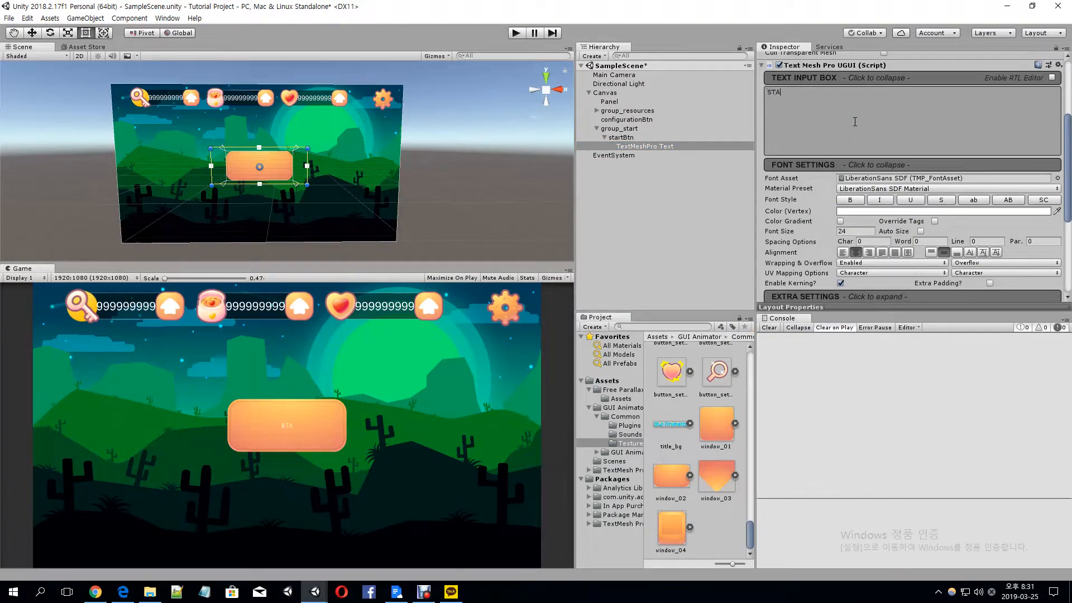
{"action": "left_click", "coordinate": [882, 189]}
{"action": "left_click", "coordinate": [885, 209]}
Style the START text as bold and uppercase with a font size of 100
{"action": "left_click", "coordinate": [850, 200]}
{"action": "left_click", "coordinate": [879, 199]}
{"action": "left_click", "coordinate": [923, 199]}
{"action": "left_click", "coordinate": [949, 201]}
{"action": "left_click", "coordinate": [981, 201]}
{"action": "left_click", "coordinate": [1013, 201]}
{"action": "left_click", "coordinate": [973, 201]}
{"action": "left_click", "coordinate": [949, 202]}
{"action": "left_click", "coordinate": [920, 202]}
{"action": "left_click", "coordinate": [881, 201]}
{"action": "left_click", "coordinate": [853, 200]}
{"action": "left_click", "coordinate": [853, 200]}
{"action": "left_click", "coordinate": [860, 231]}
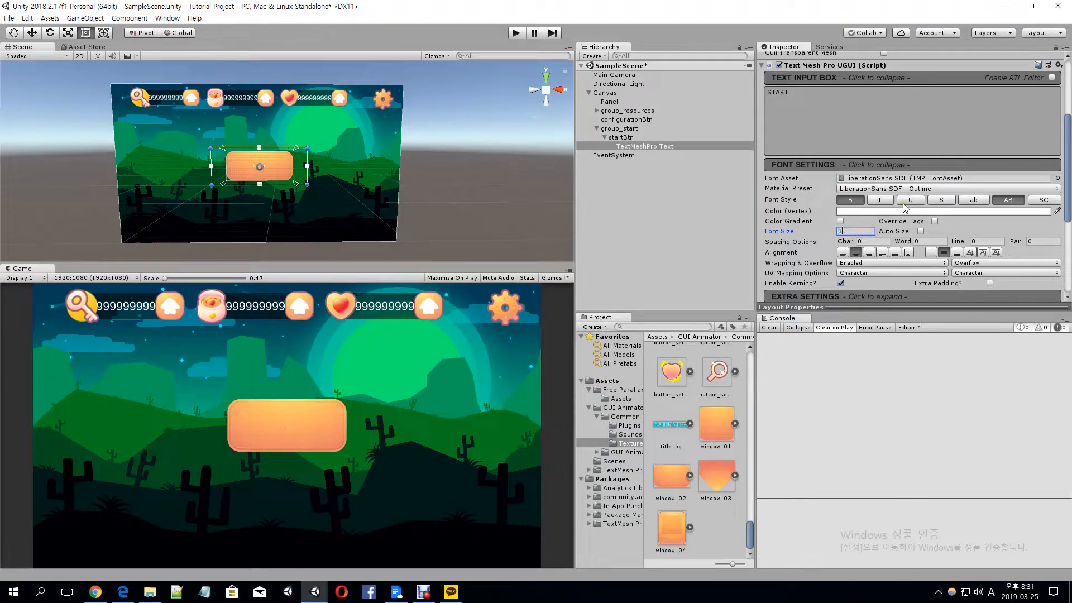
{"action": "type", "text": "100"}
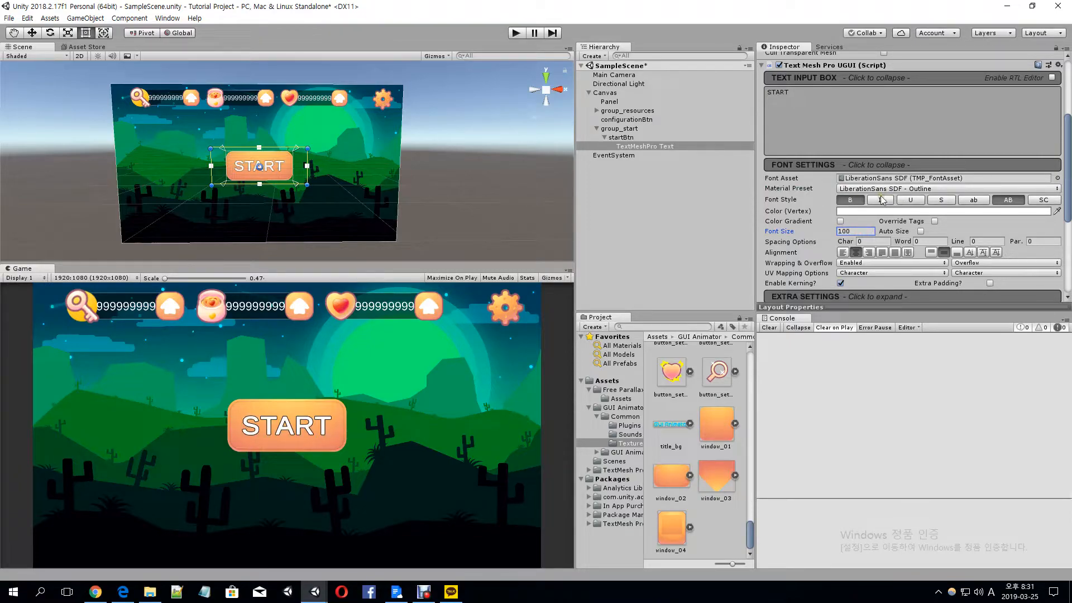
Move startBtn to the lower-right corner of the canvas with the Move tool
{"action": "left_click", "coordinate": [620, 137]}
{"action": "left_click", "coordinate": [32, 33]}
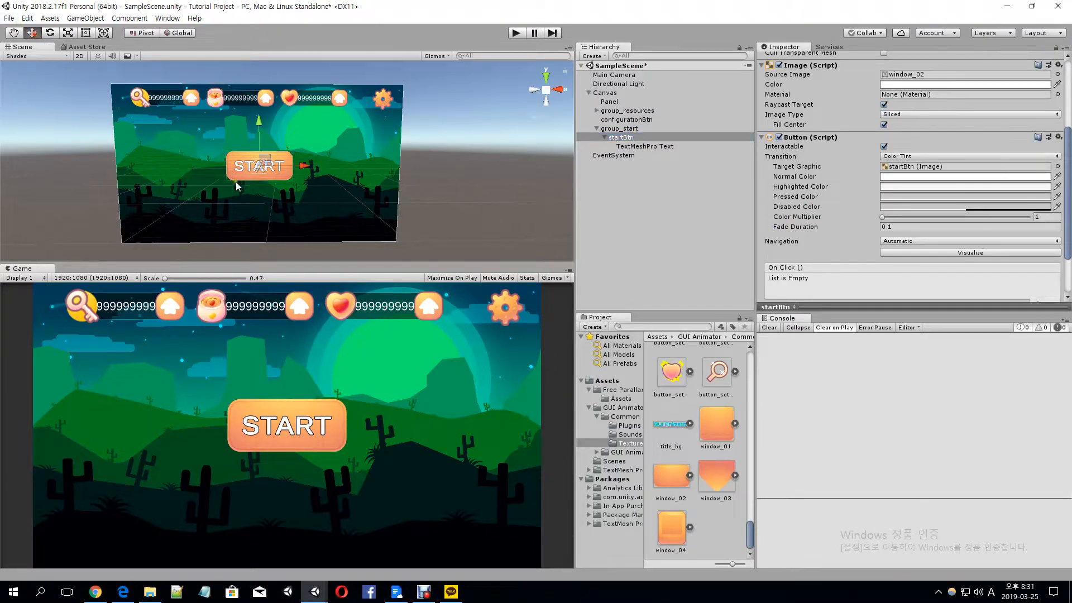
{"action": "left_click_drag", "start_coordinate": [257, 130], "coordinate": [257, 176]}
{"action": "left_click_drag", "start_coordinate": [313, 212], "coordinate": [410, 226]}
{"action": "left_click_drag", "start_coordinate": [360, 166], "coordinate": [361, 177]}
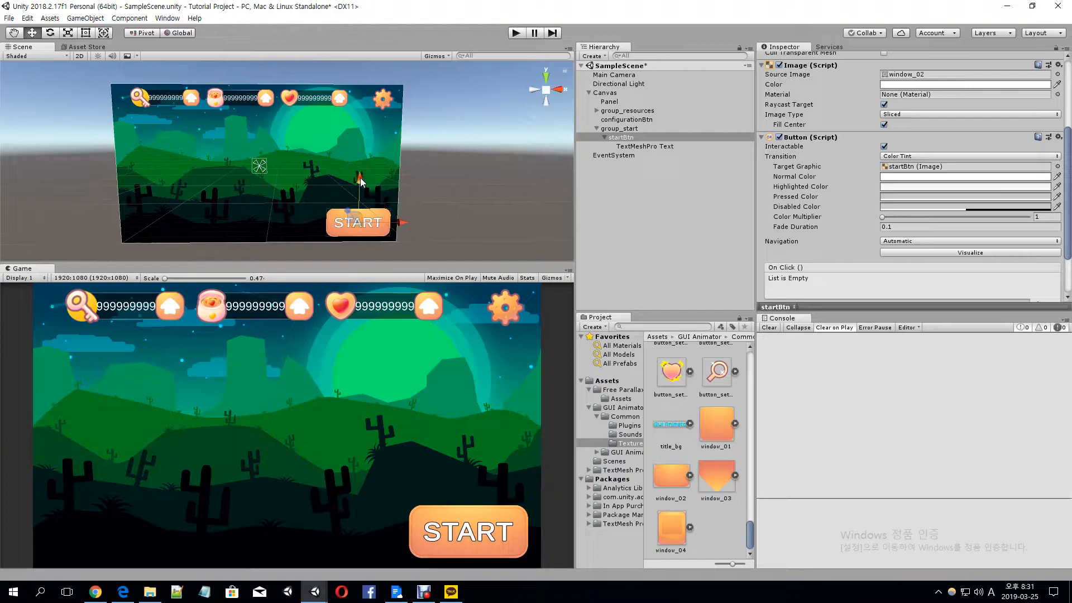
Run the scene in Play mode and test the START button
{"action": "left_click", "coordinate": [515, 33]}
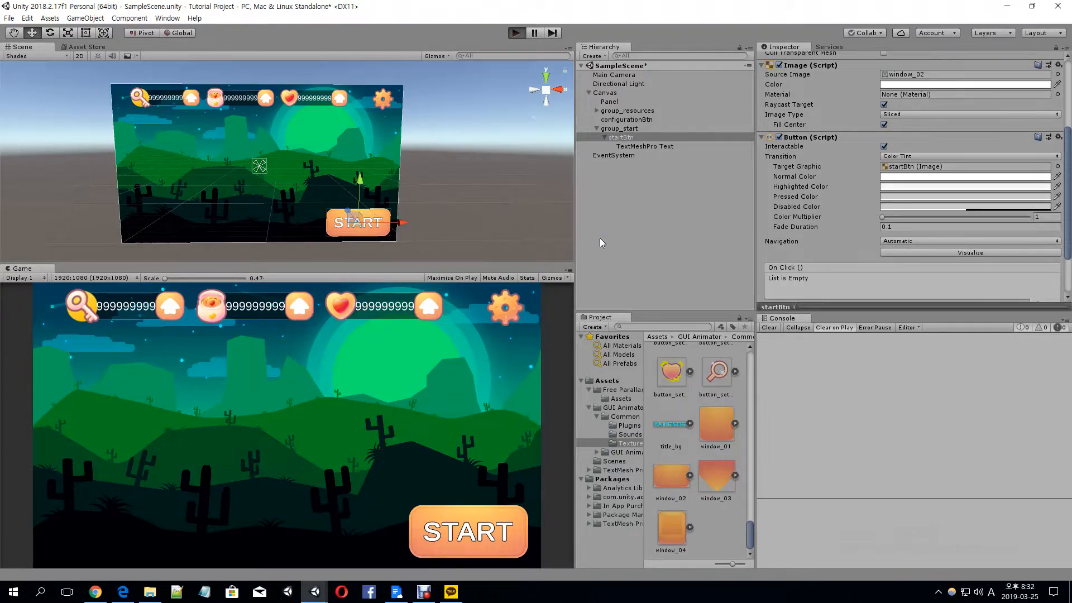
{"action": "left_click", "coordinate": [485, 532]}
{"action": "left_click", "coordinate": [485, 532]}
{"action": "left_click", "coordinate": [485, 531]}
{"action": "left_click", "coordinate": [485, 531]}
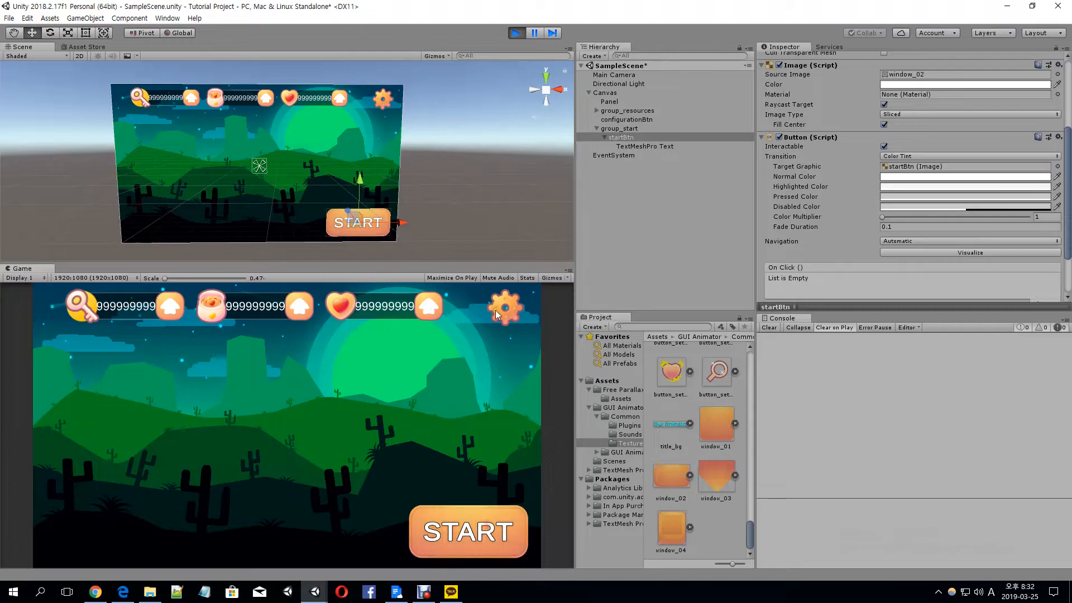
Test the settings button and the key resource's charge button in Play mode, and stop the scene
{"action": "left_click", "coordinate": [494, 310]}
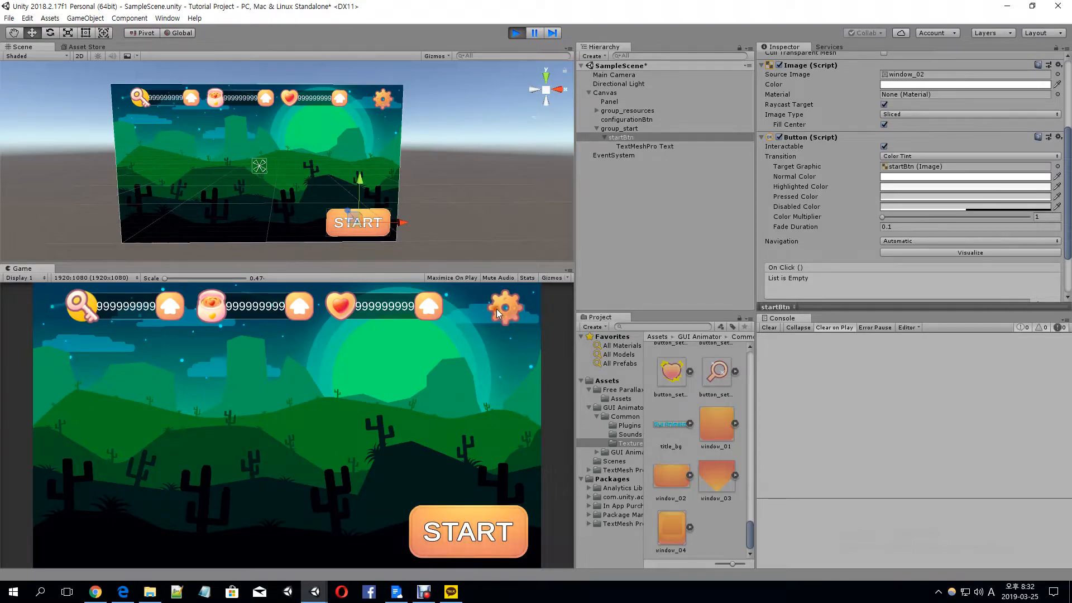
{"action": "left_click", "coordinate": [154, 311]}
{"action": "key", "text": "ctrl+p"}
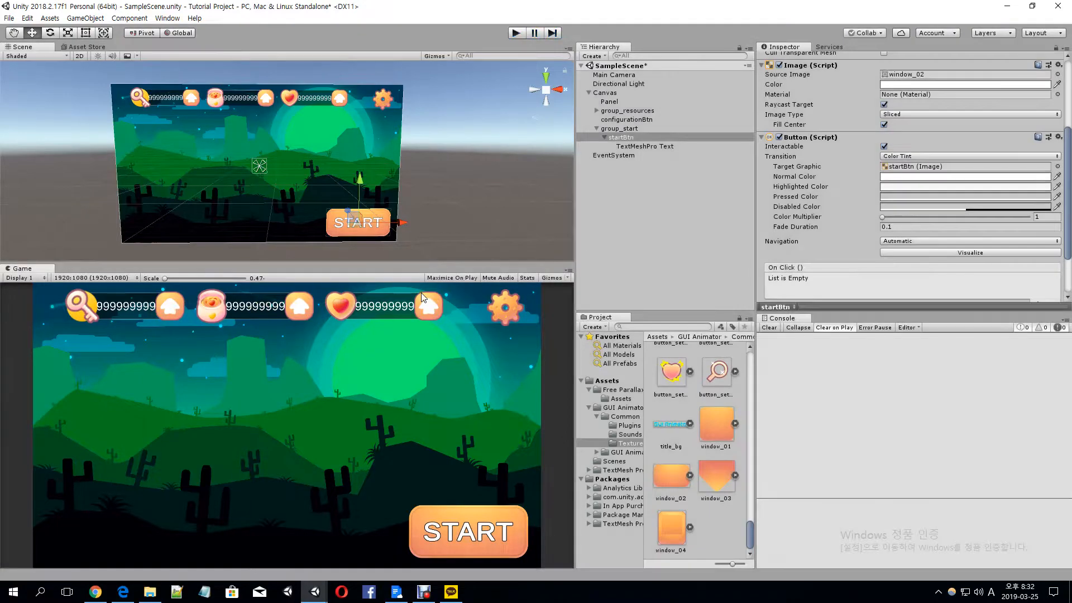
Add a Button component to the chargeBtn objects of treasure, snack and stamina together
{"action": "left_click", "coordinate": [263, 96]}
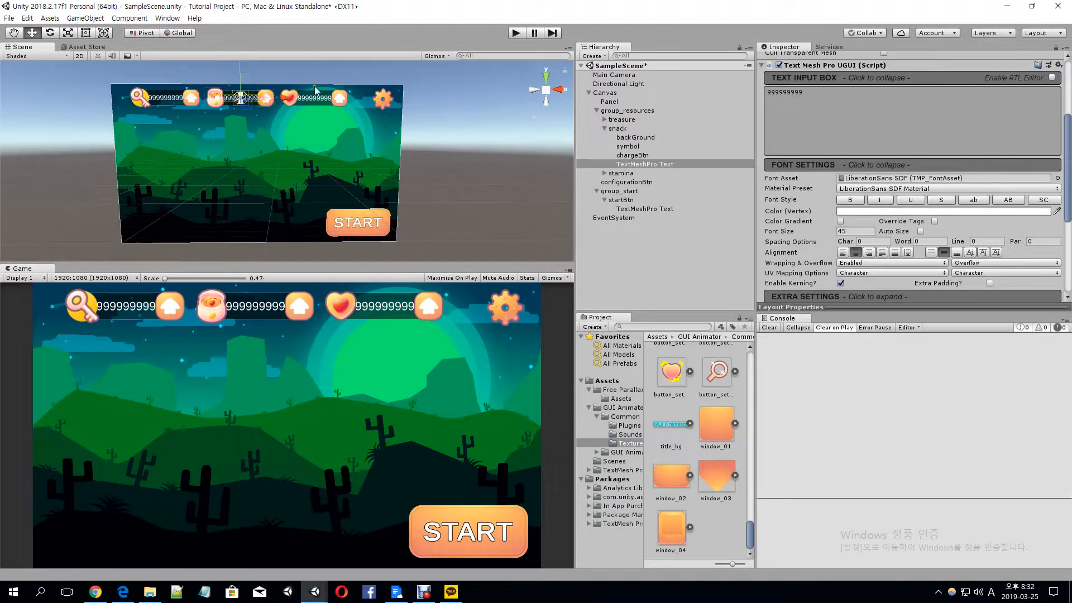
{"action": "left_click", "coordinate": [339, 98]}
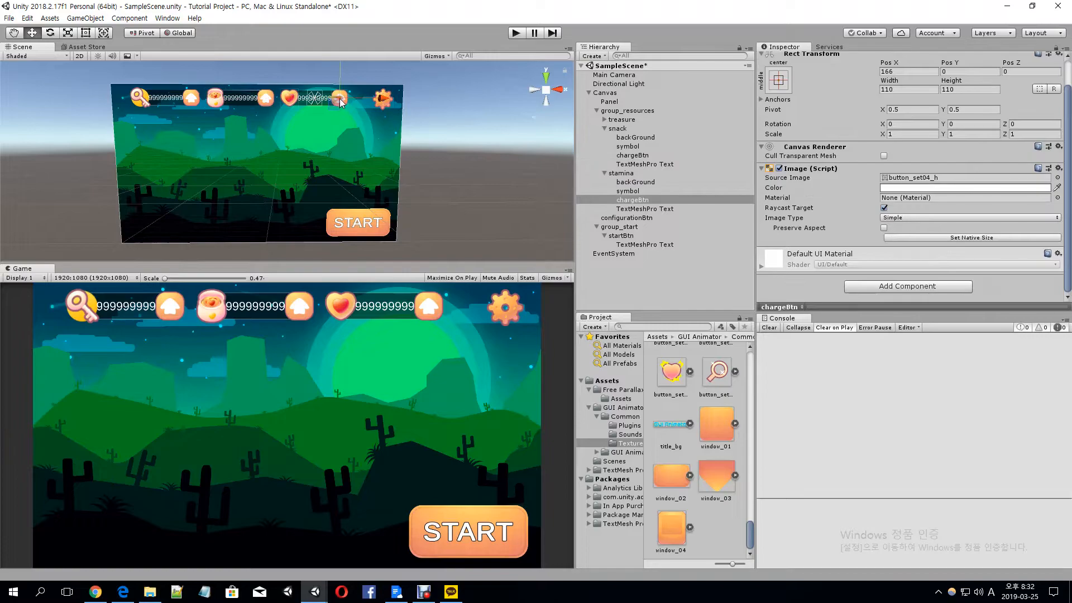
{"action": "left_click", "coordinate": [267, 99], "text": "shift"}
{"action": "left_click", "coordinate": [186, 99], "text": "shift"}
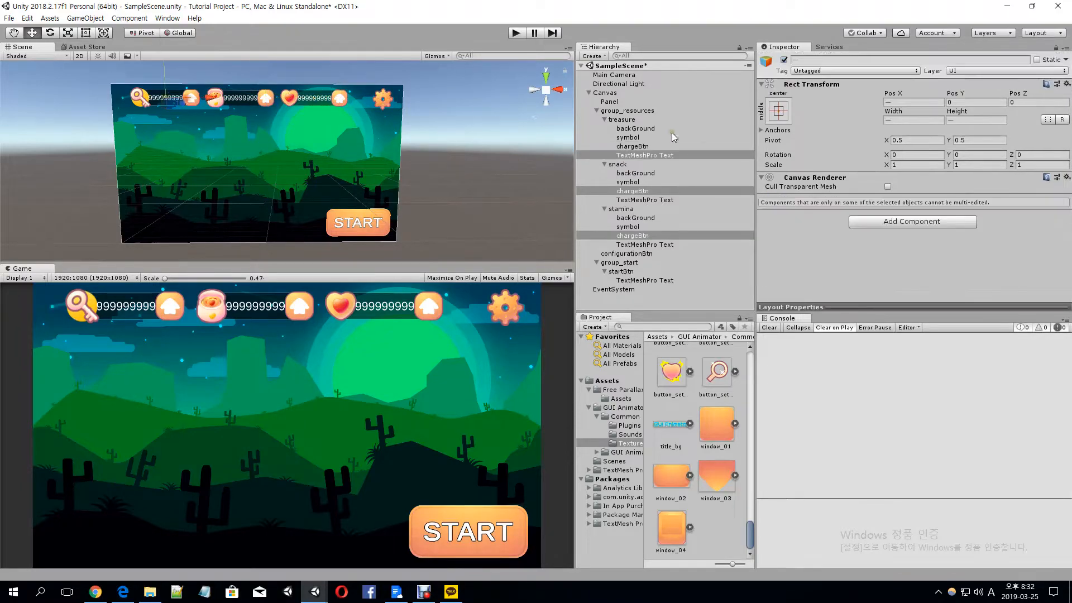
{"action": "left_click", "coordinate": [633, 191]}
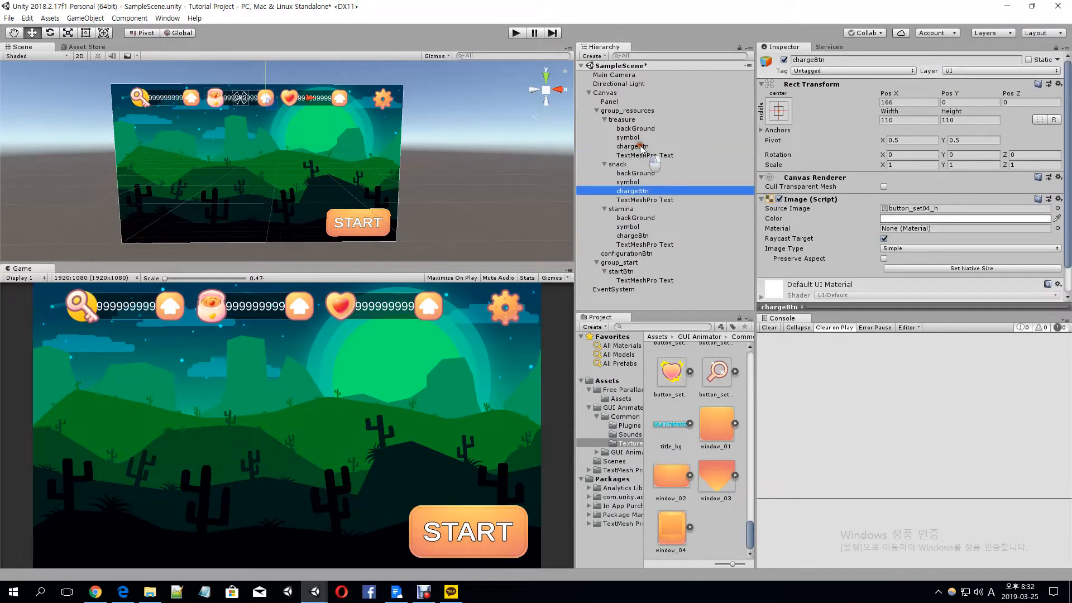
{"action": "left_click", "coordinate": [641, 147], "text": "ctrl"}
{"action": "left_click", "coordinate": [633, 236], "text": "ctrl"}
{"action": "scroll", "coordinate": [893, 245], "scroll_direction": "down", "scroll_amount": 3}
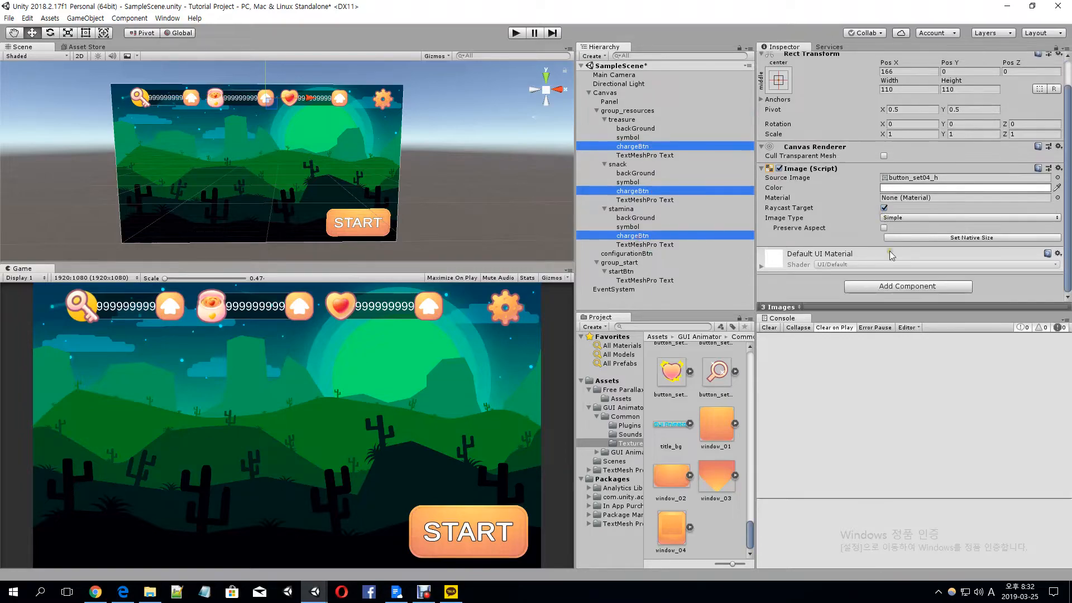
{"action": "left_click", "coordinate": [893, 286]}
{"action": "type", "text": "button"}
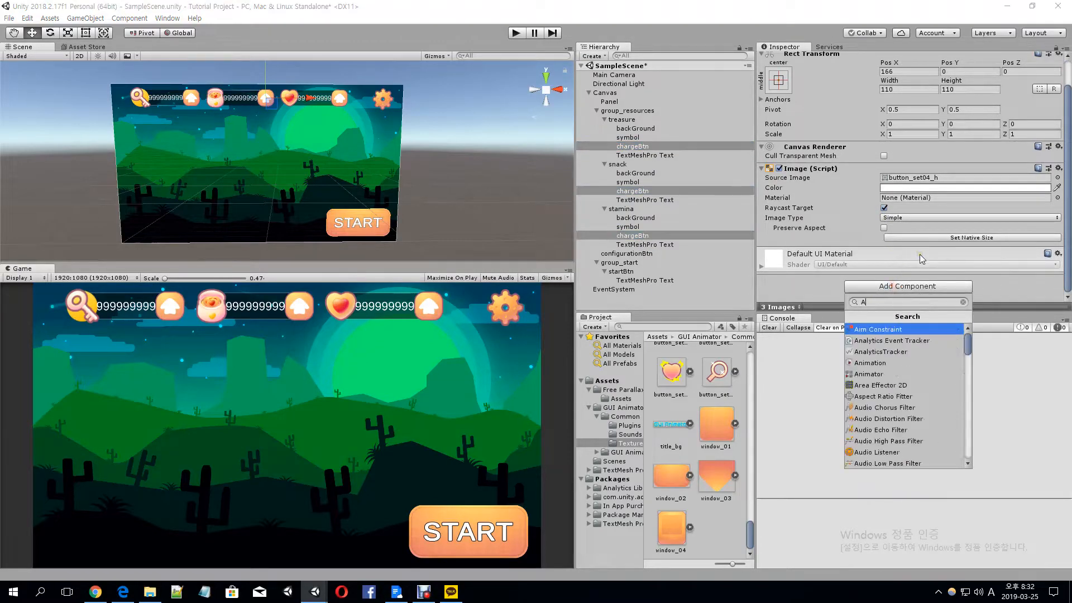
{"action": "key", "text": "Return"}
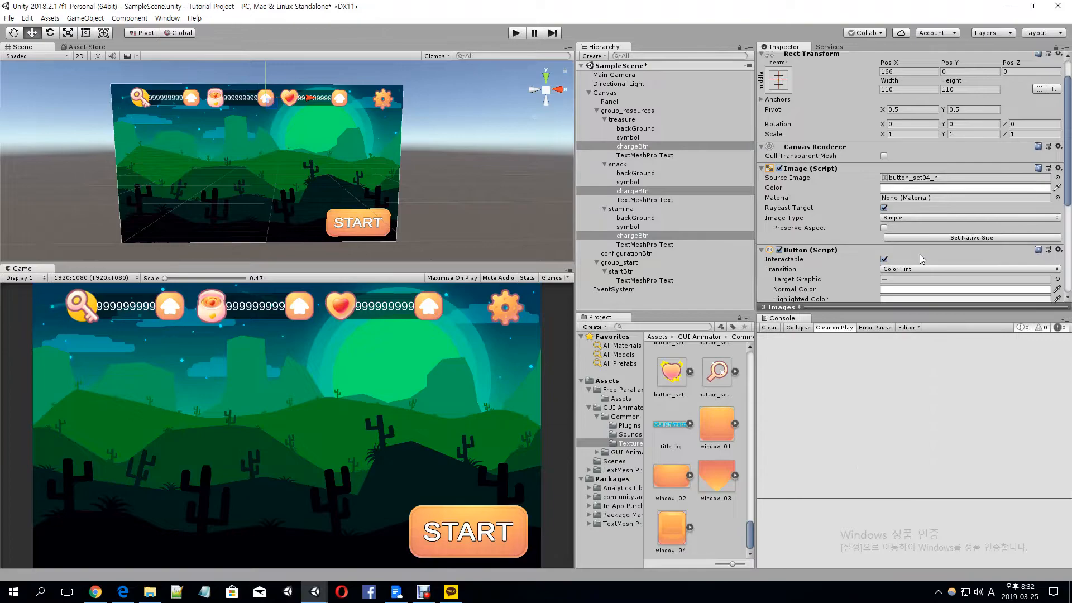
{"action": "scroll", "coordinate": [917, 253], "scroll_direction": "down", "scroll_amount": 5}
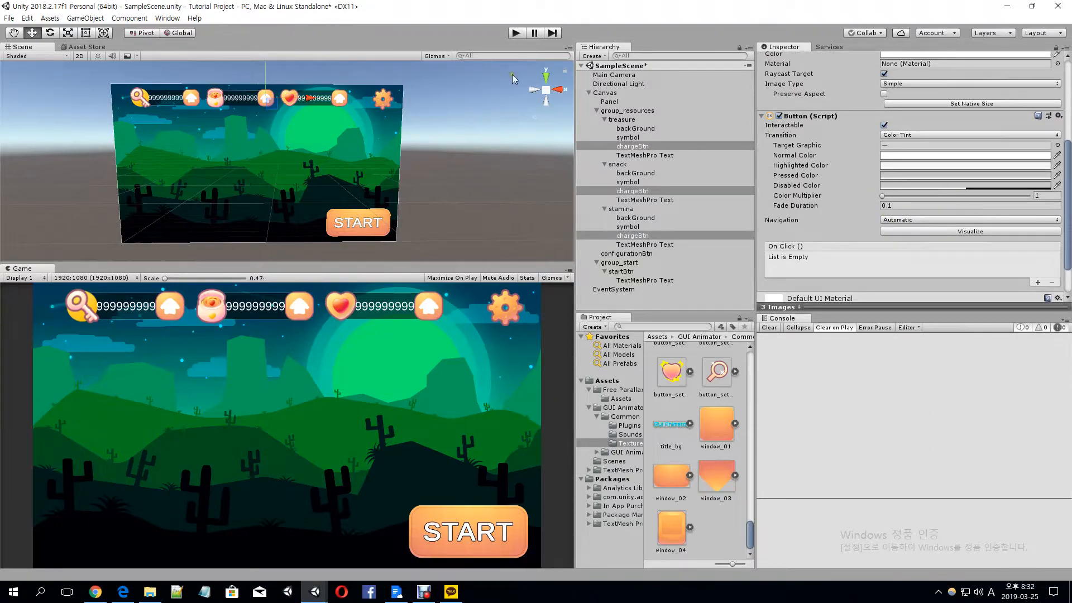
Run the scene in Play mode and test the stamina resource's charge button
{"action": "left_click", "coordinate": [516, 34]}
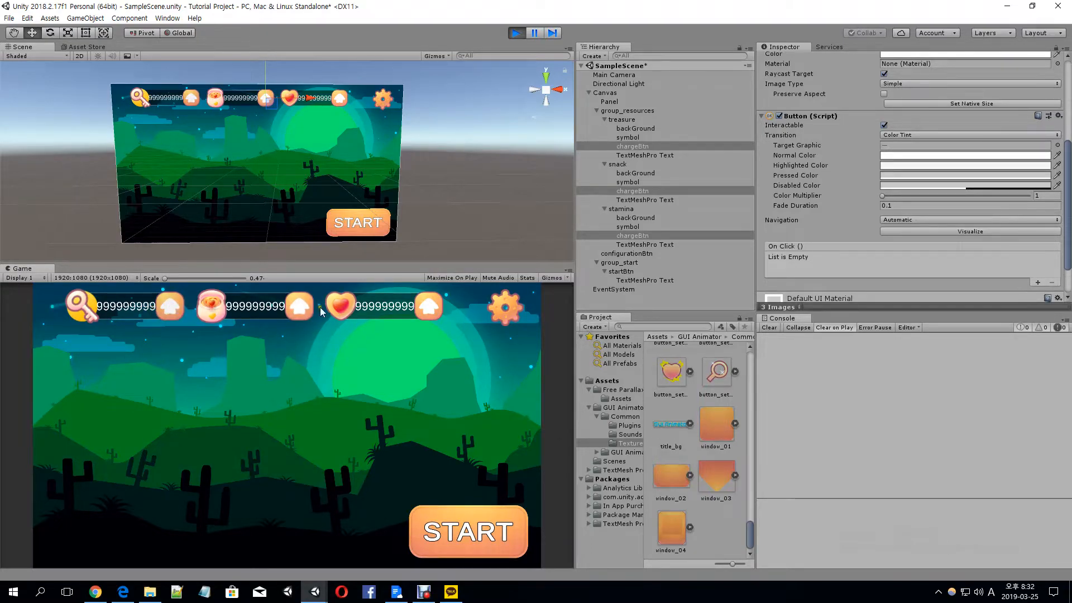
{"action": "left_click", "coordinate": [427, 311]}
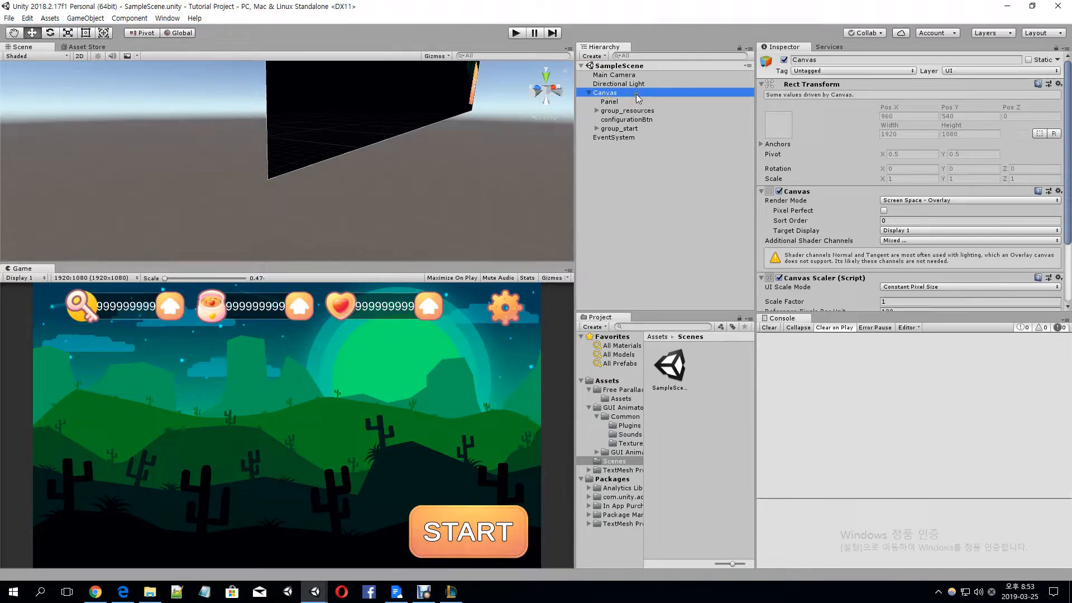
Create an empty child object under Canvas named group_characterSelect
{"action": "key", "text": "alt+shift+n"}
{"action": "key", "text": "F2"}
{"action": "type", "text": "group_characterSelect"}
{"action": "key", "text": "Return"}
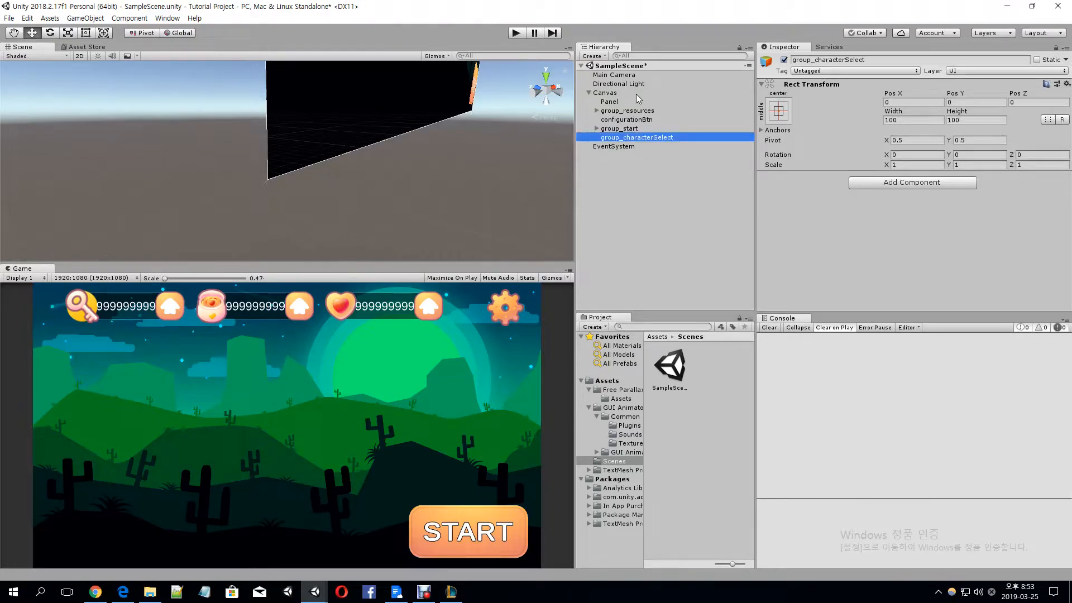
{"action": "left_click", "coordinate": [912, 184]}
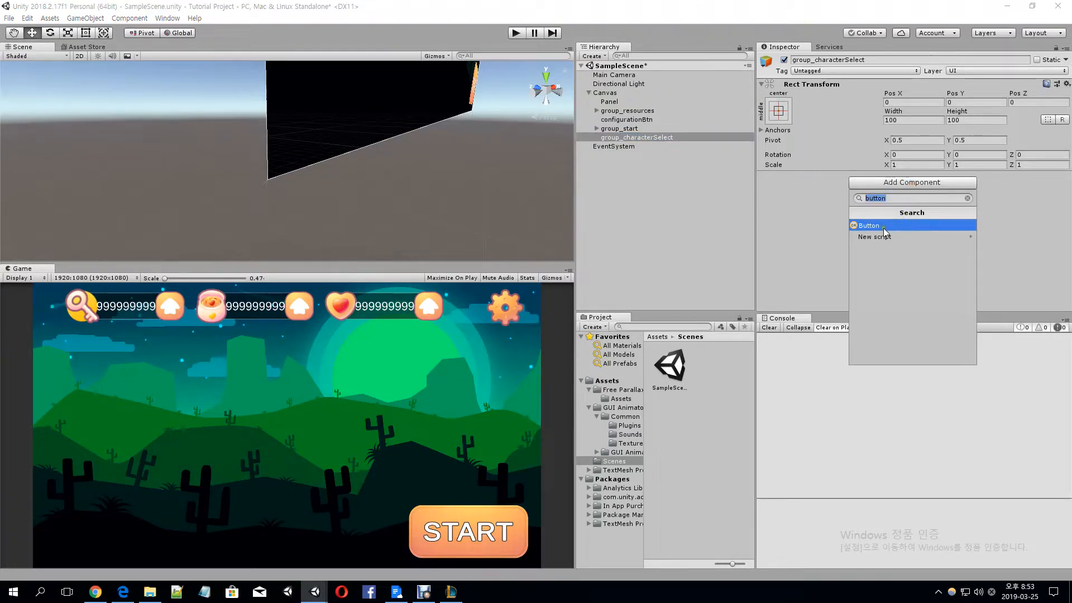
Add a UI Button inside group_characterSelect and name it left
{"action": "right_click", "coordinate": [678, 137]}
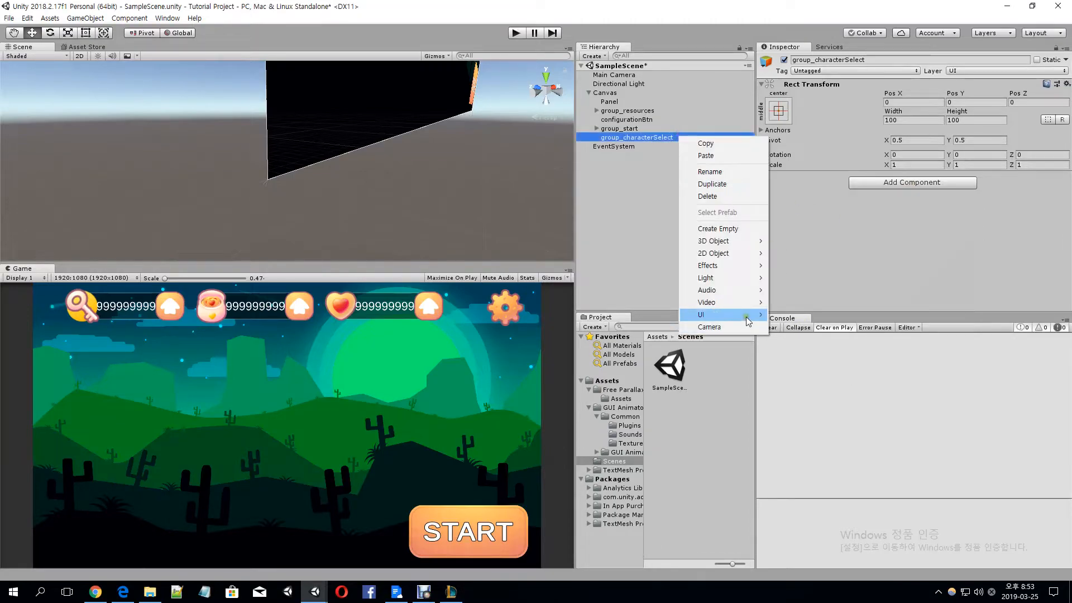
{"action": "mouse_move", "coordinate": [748, 315]}
{"action": "left_click", "coordinate": [806, 364]}
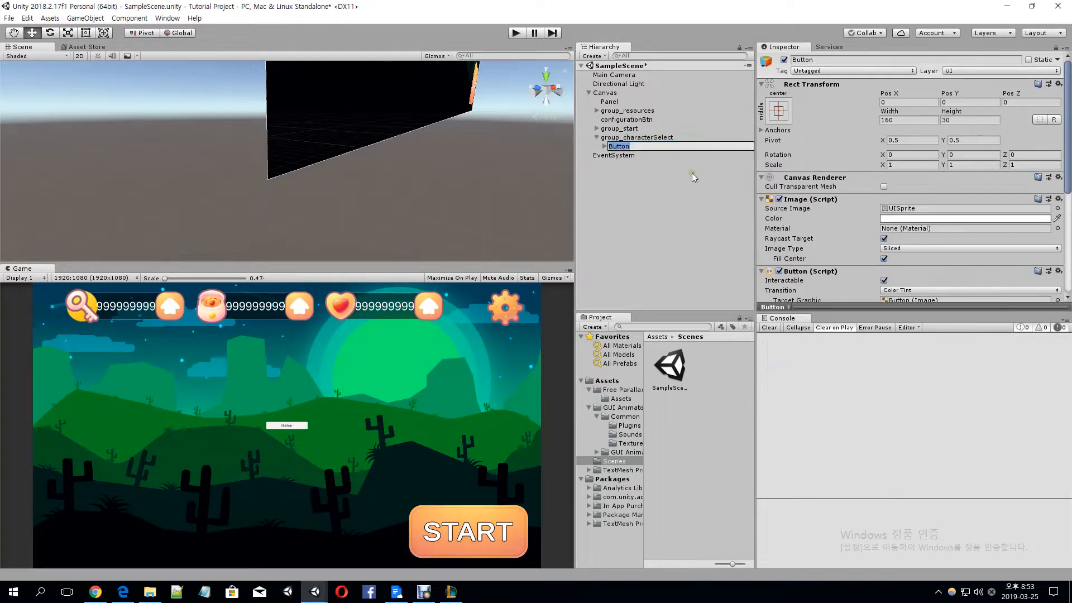
{"action": "type", "text": "left"}
{"action": "key", "text": "Return"}
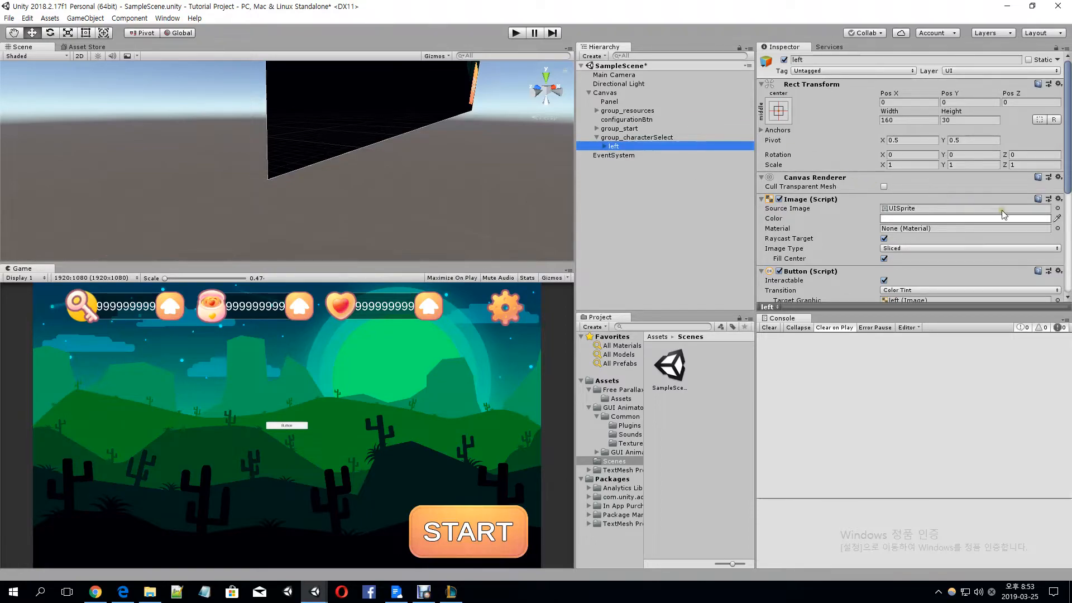
Set the left button's source image to button_set13_c and apply the sprite's native size
{"action": "left_click", "coordinate": [1057, 209]}
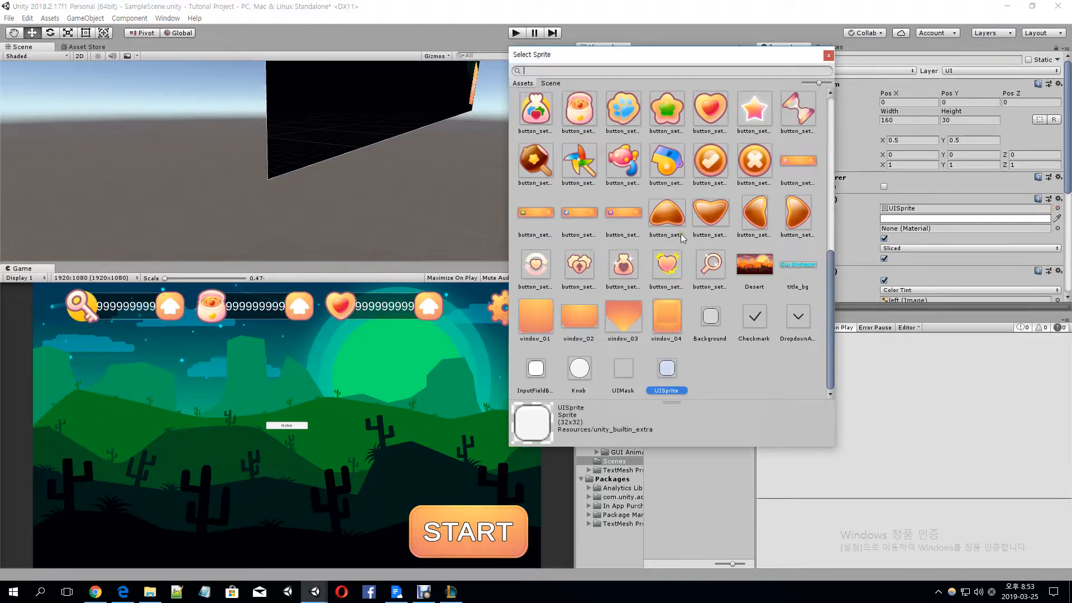
{"action": "left_click", "coordinate": [758, 219]}
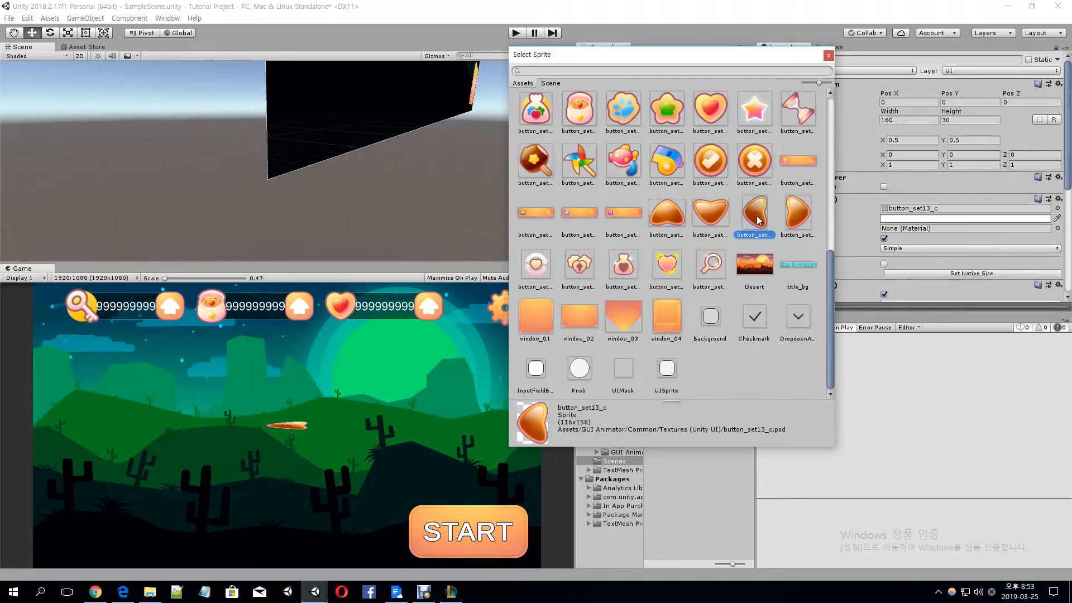
{"action": "left_click", "coordinate": [898, 252]}
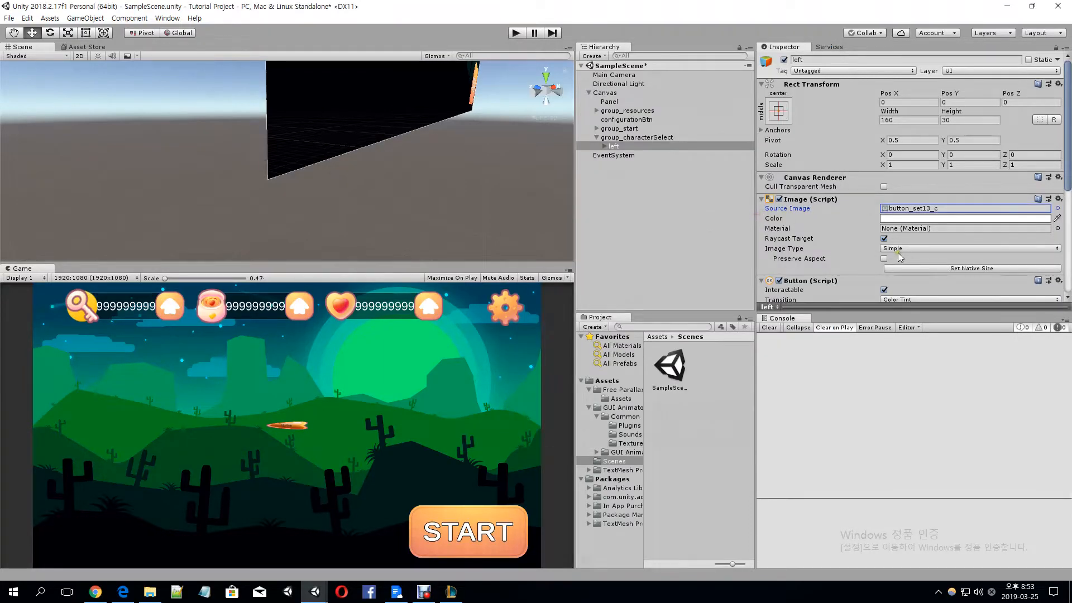
{"action": "left_click", "coordinate": [964, 268]}
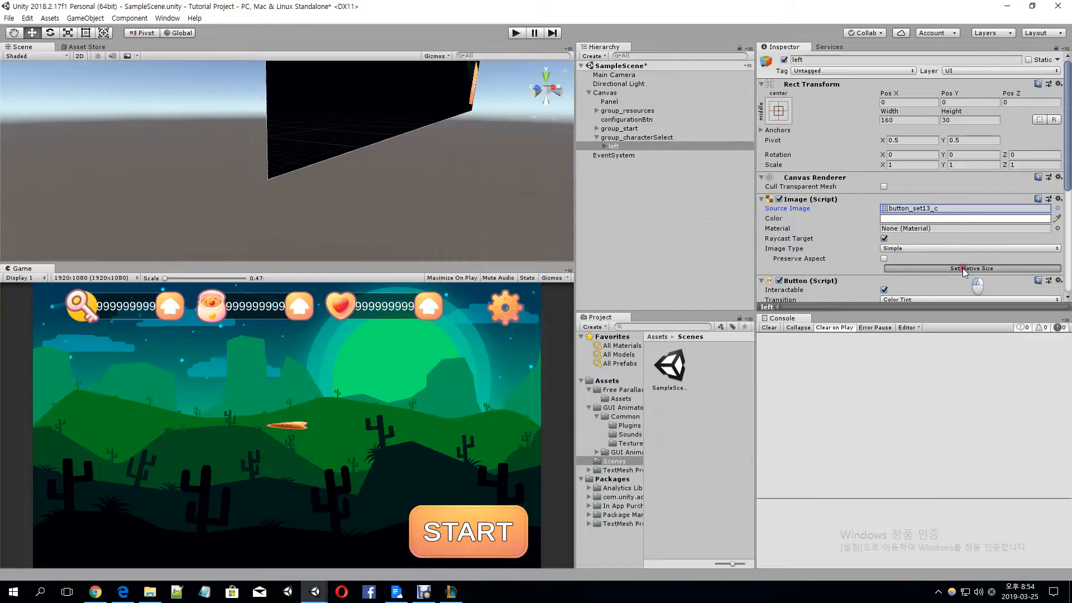
Delete the Text child of the left button
{"action": "left_click", "coordinate": [658, 151]}
{"action": "left_click", "coordinate": [663, 149]}
{"action": "key", "text": "Right"}
{"action": "key", "text": "Down"}
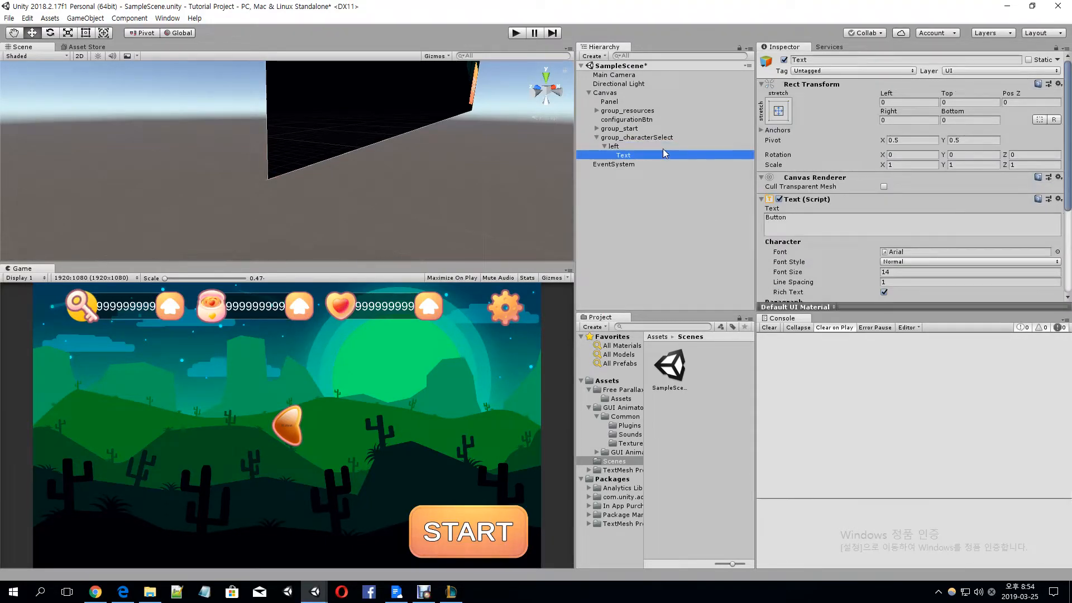
{"action": "key", "text": "Delete"}
Duplicate the left button, set the copy's source image to button_set13_d and rename it right
{"action": "left_click", "coordinate": [671, 146]}
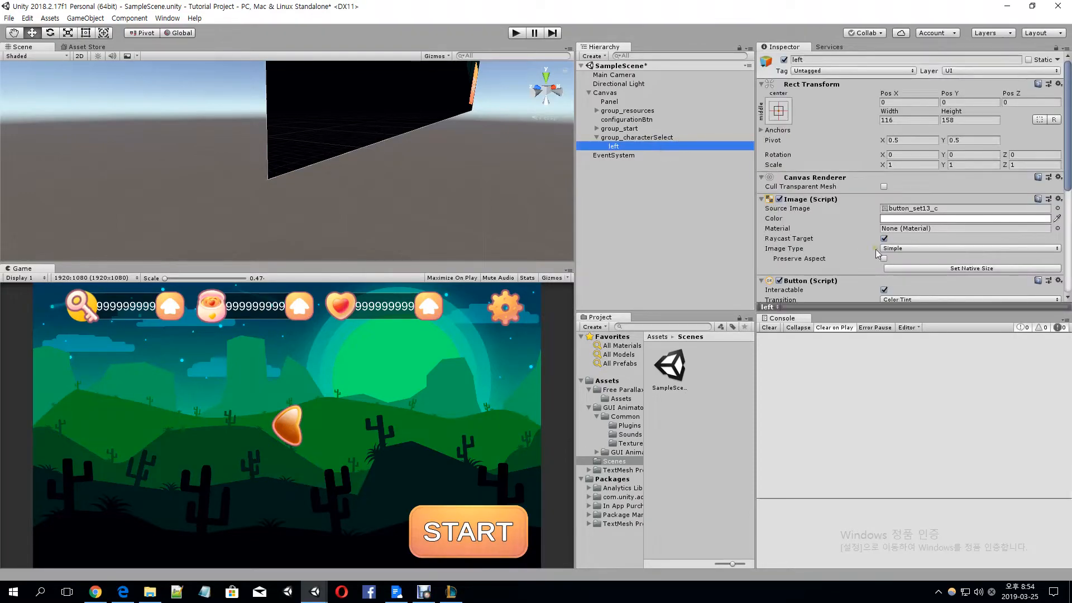
{"action": "key", "text": "ctrl+d"}
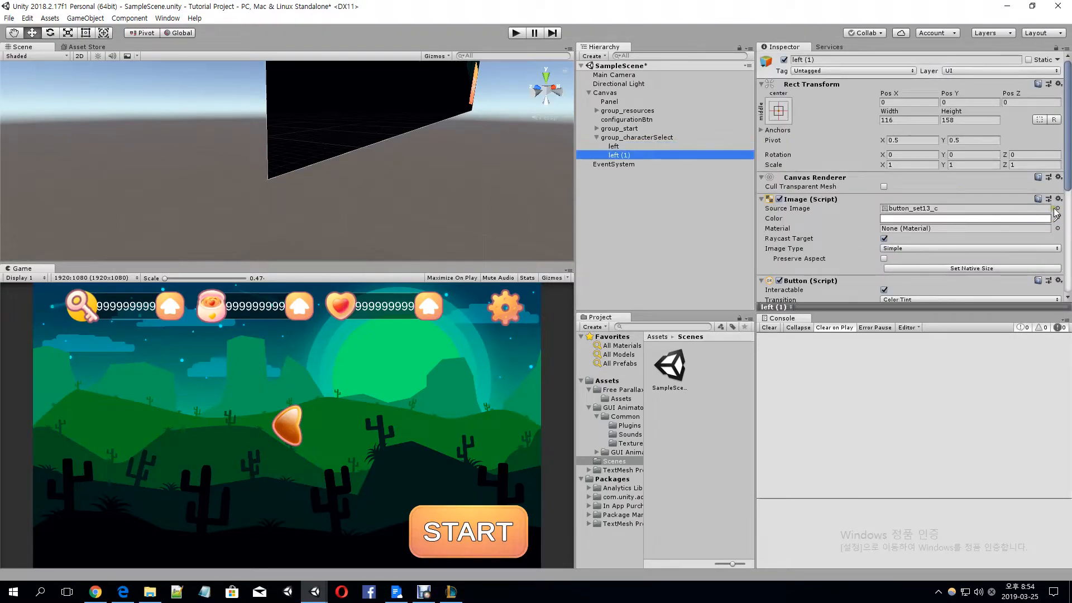
{"action": "left_click", "coordinate": [1057, 208]}
{"action": "double_click", "coordinate": [790, 220]}
{"action": "left_click", "coordinate": [675, 154]}
{"action": "type", "text": "right"}
{"action": "key", "text": "Return"}
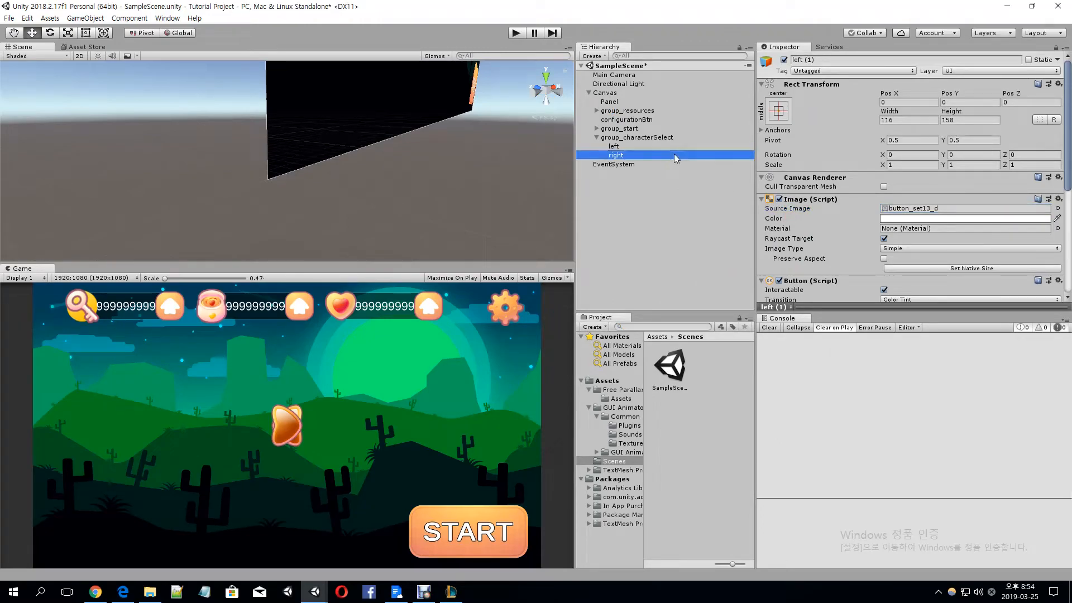
Set Pos X to -400 for the left button and 400 for the right button
{"action": "key", "text": "Up"}
{"action": "left_click", "coordinate": [887, 102]}
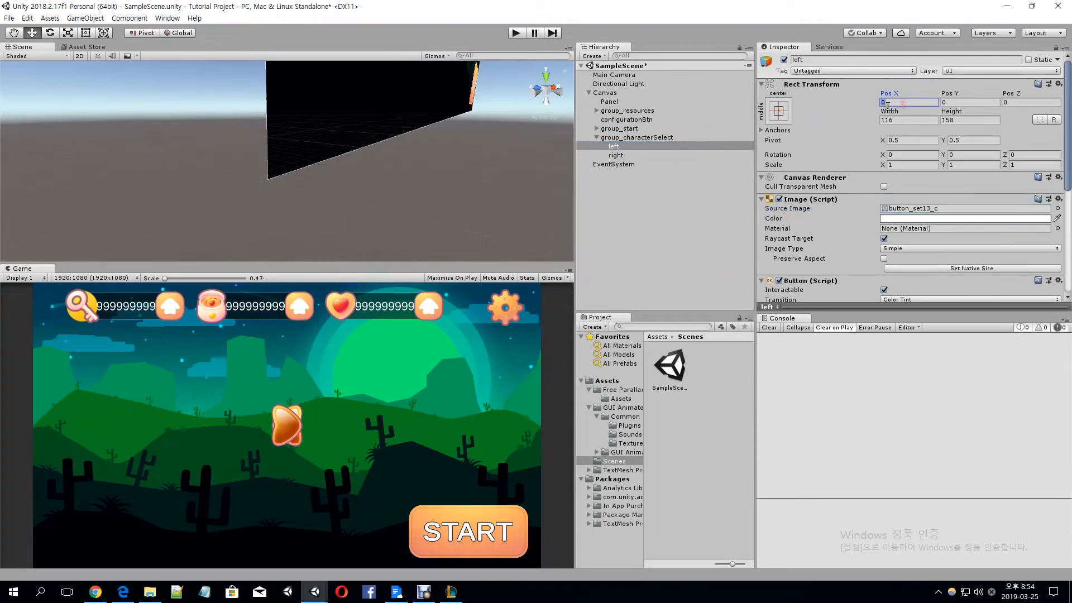
{"action": "type", "text": "-400"}
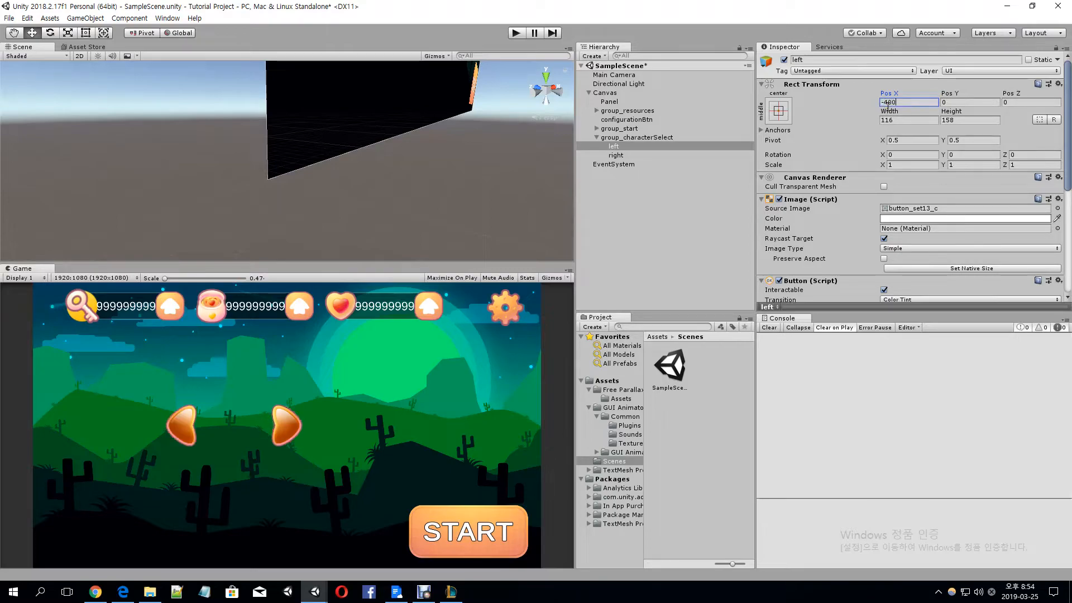
{"action": "left_click", "coordinate": [648, 156]}
{"action": "left_click", "coordinate": [924, 102]}
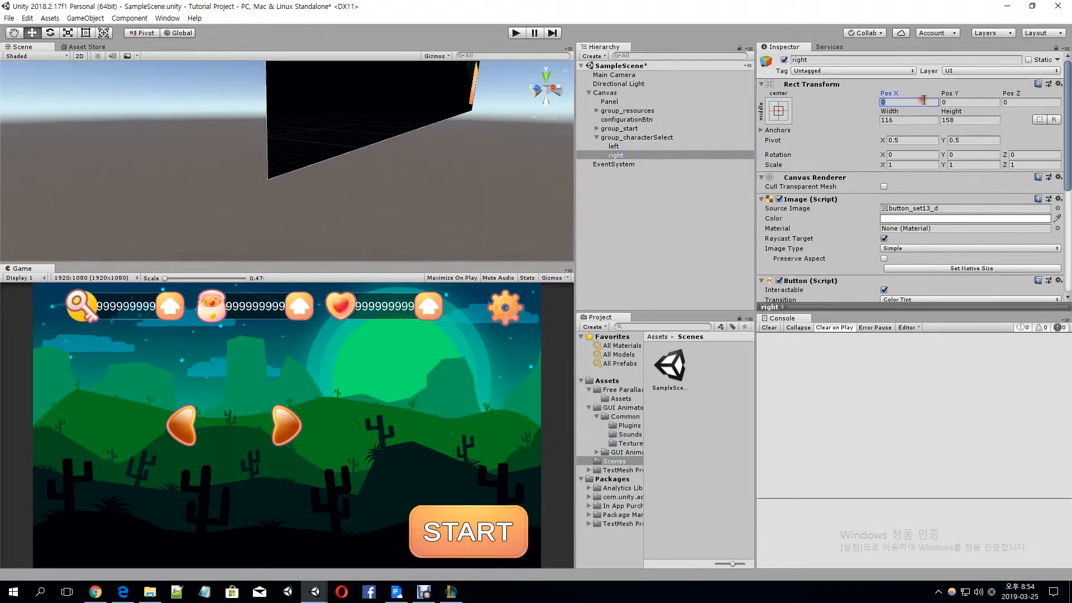
{"action": "type", "text": "400"}
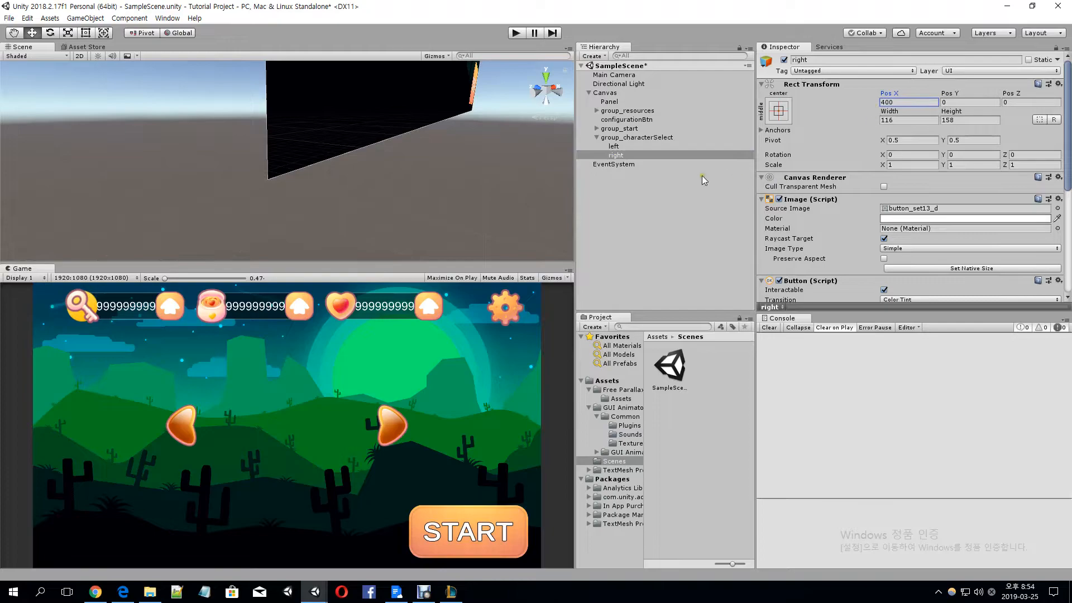
Move group_characterSelect beside the START button, to about Pos X -252 and Pos Y -348
{"action": "left_click", "coordinate": [679, 137]}
{"action": "key", "text": "f"}
{"action": "scroll", "coordinate": [335, 189], "scroll_direction": "down", "scroll_amount": 5}
{"action": "right_click_drag", "start_coordinate": [389, 192], "coordinate": [339, 198]}
{"action": "scroll", "coordinate": [338, 198], "scroll_direction": "down", "scroll_amount": 5}
{"action": "right_click_drag", "start_coordinate": [525, 210], "coordinate": [418, 191]}
{"action": "scroll", "coordinate": [417, 191], "scroll_direction": "down", "scroll_amount": 3}
{"action": "middle_click_drag", "start_coordinate": [491, 191], "coordinate": [397, 175]}
{"action": "left_click_drag", "start_coordinate": [407, 142], "coordinate": [403, 202]}
{"action": "middle_click_drag", "start_coordinate": [422, 225], "coordinate": [421, 158]}
{"action": "left_click_drag", "start_coordinate": [446, 176], "coordinate": [398, 174]}
{"action": "left_click_drag", "start_coordinate": [349, 125], "coordinate": [350, 124]}
{"action": "middle_click_drag", "start_coordinate": [369, 199], "coordinate": [374, 191]}
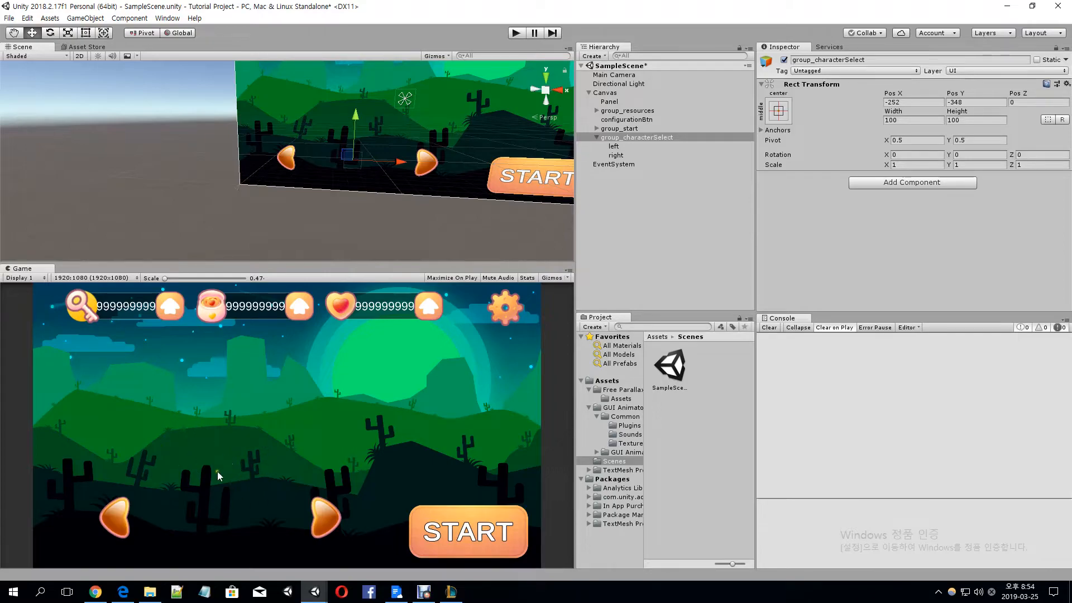
Set the Canvas render mode to Screen Space - Camera and assign Main Camera as its render camera
{"action": "right_click_drag", "start_coordinate": [474, 141], "coordinate": [481, 116]}
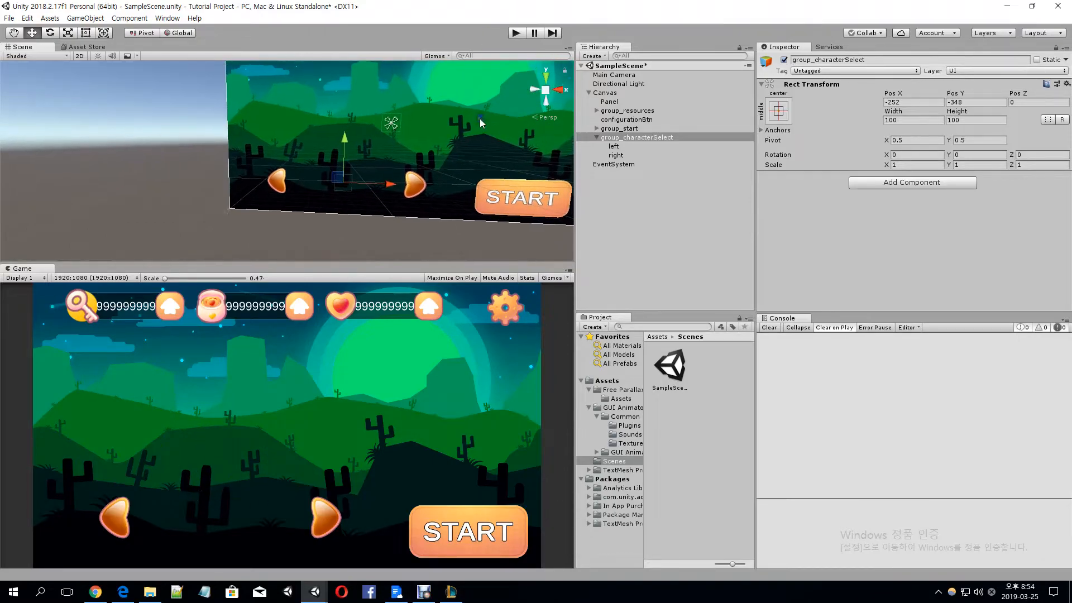
{"action": "right_click_drag", "start_coordinate": [426, 191], "coordinate": [437, 166]}
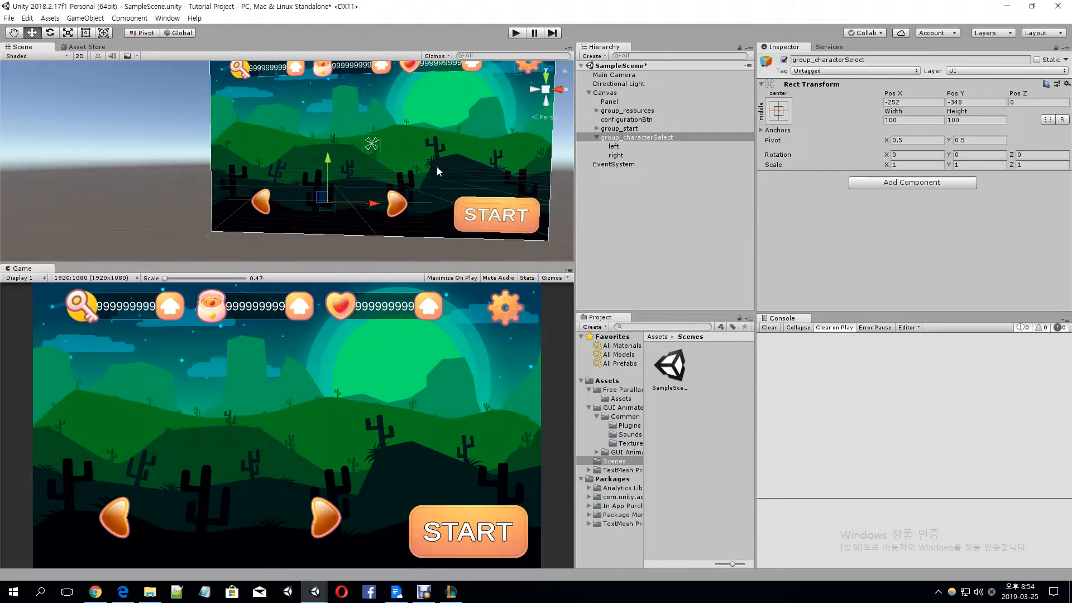
{"action": "scroll", "coordinate": [408, 146], "scroll_direction": "up", "scroll_amount": 1}
{"action": "scroll", "coordinate": [407, 144], "scroll_direction": "down", "scroll_amount": 2}
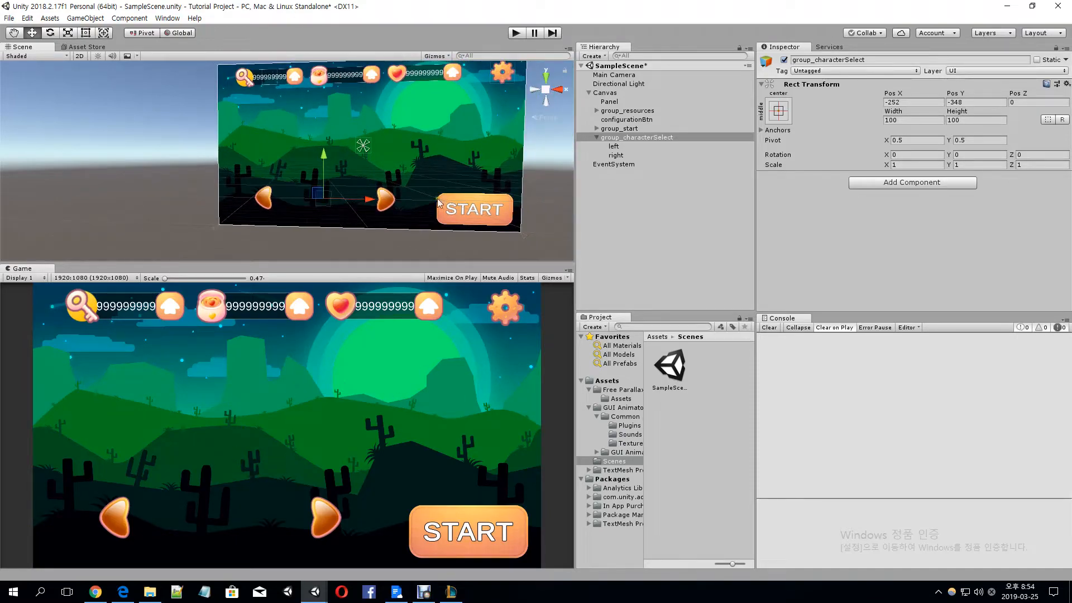
{"action": "scroll", "coordinate": [462, 161], "scroll_direction": "down", "scroll_amount": 1}
{"action": "left_click", "coordinate": [641, 93]}
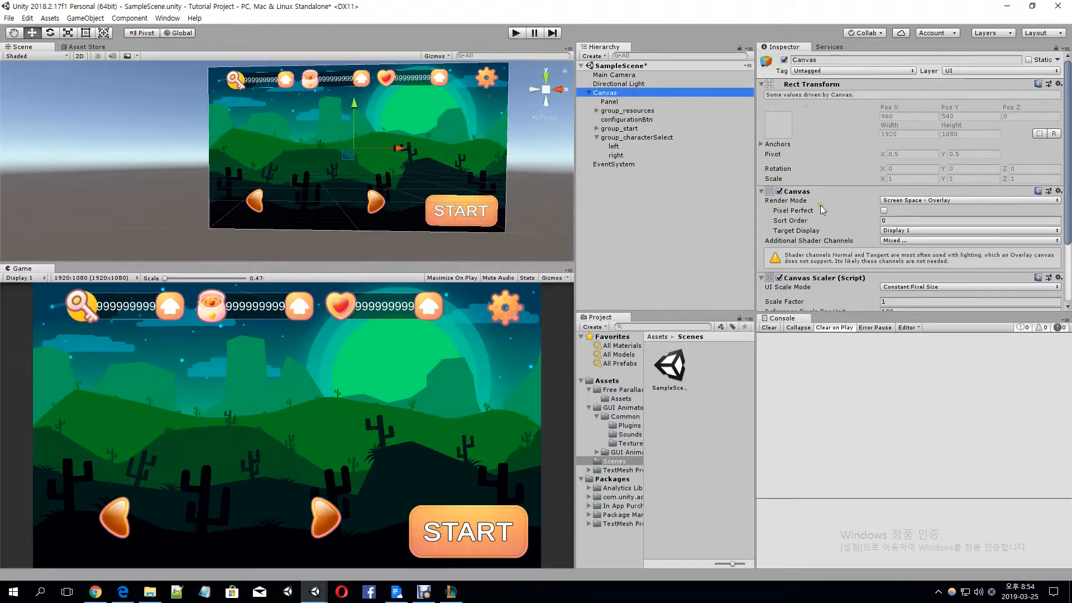
{"action": "left_click", "coordinate": [900, 199]}
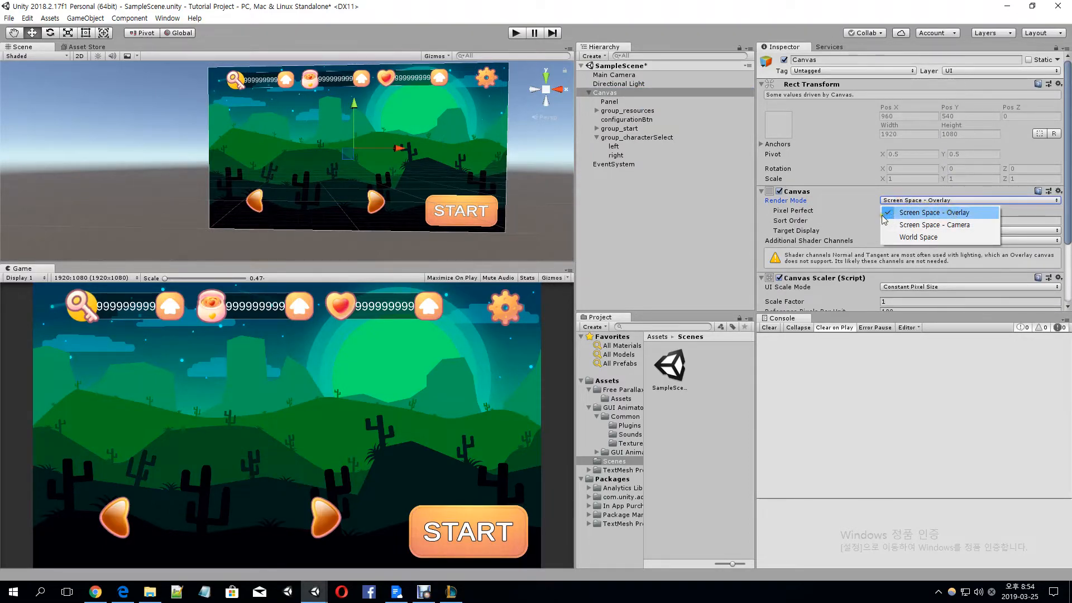
{"action": "left_click", "coordinate": [812, 207]}
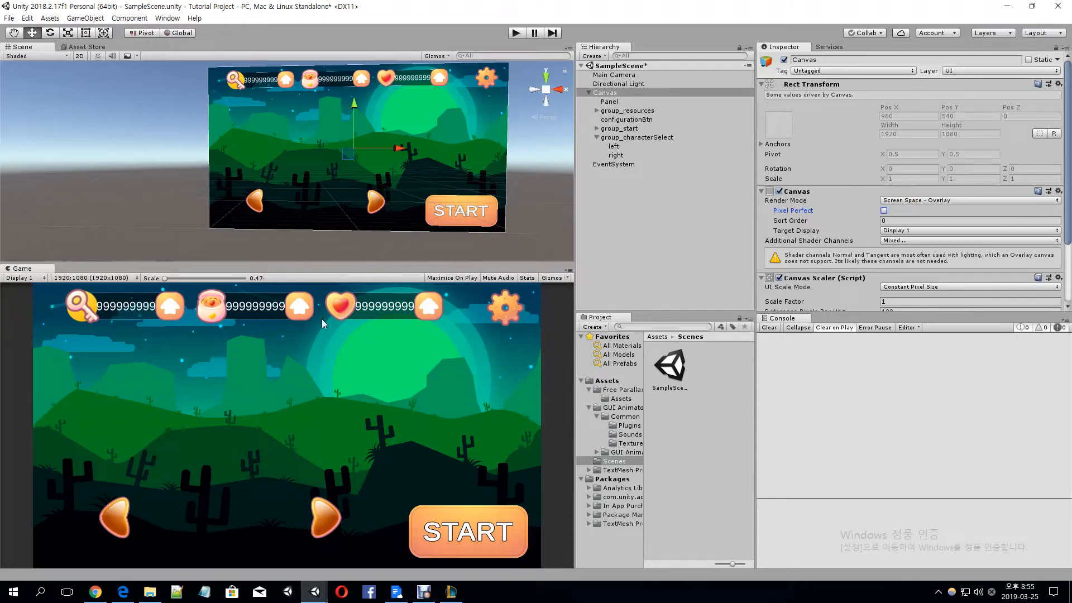
{"action": "left_click", "coordinate": [917, 200]}
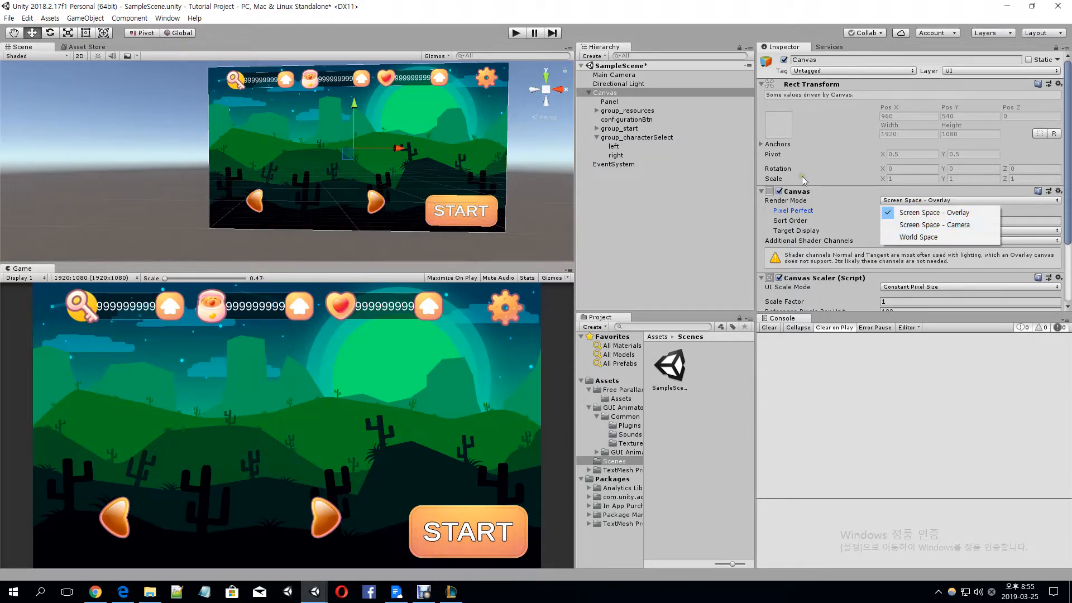
{"action": "left_click", "coordinate": [974, 225]}
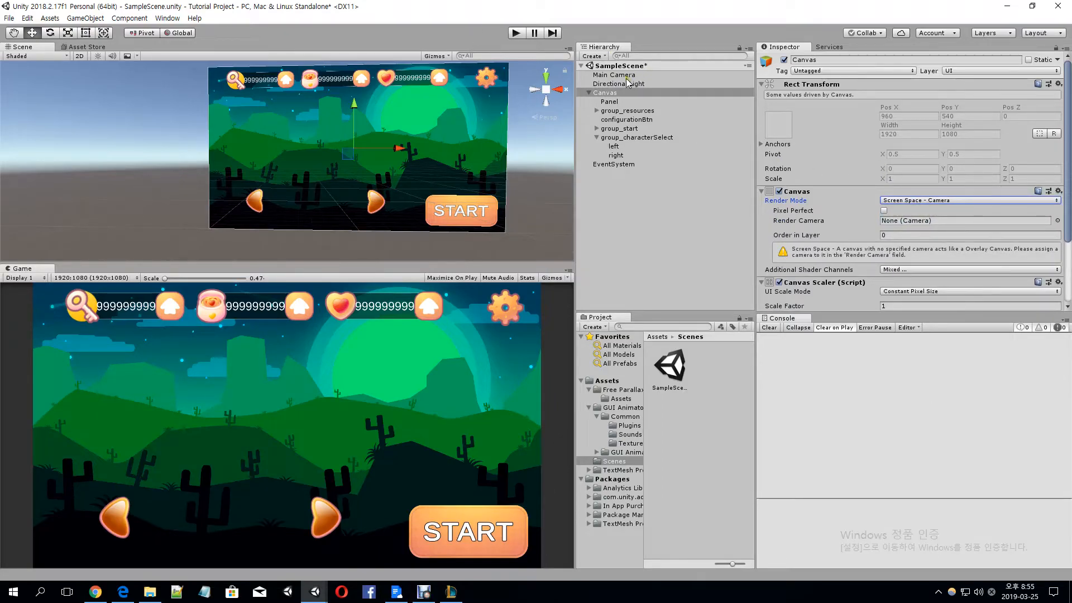
{"action": "left_click_drag", "start_coordinate": [943, 208], "coordinate": [925, 220]}
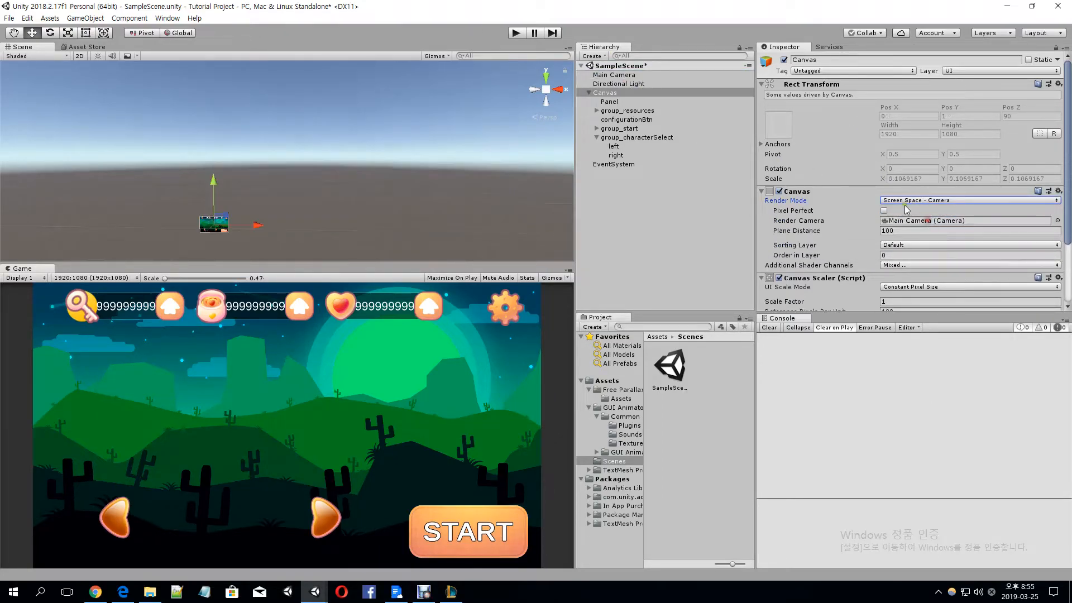
Frame the Canvas and the Main Camera in the scene to examine how they are placed relative to each other
{"action": "double_click", "coordinate": [613, 93]}
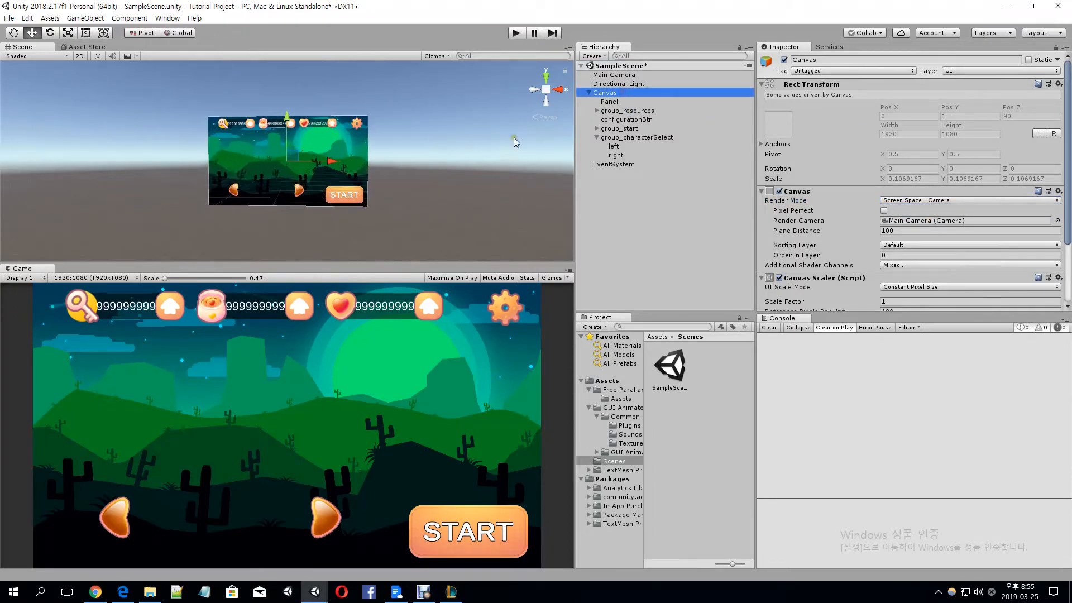
{"action": "left_click", "coordinate": [614, 75]}
{"action": "key", "text": "f"}
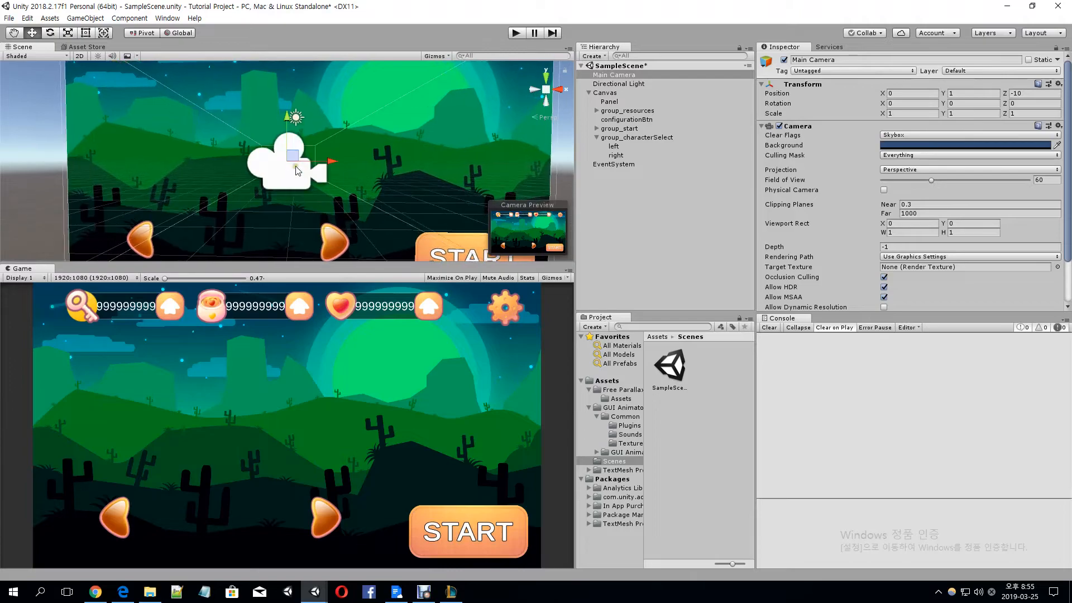
{"action": "scroll", "coordinate": [313, 189], "scroll_direction": "up", "scroll_amount": 2}
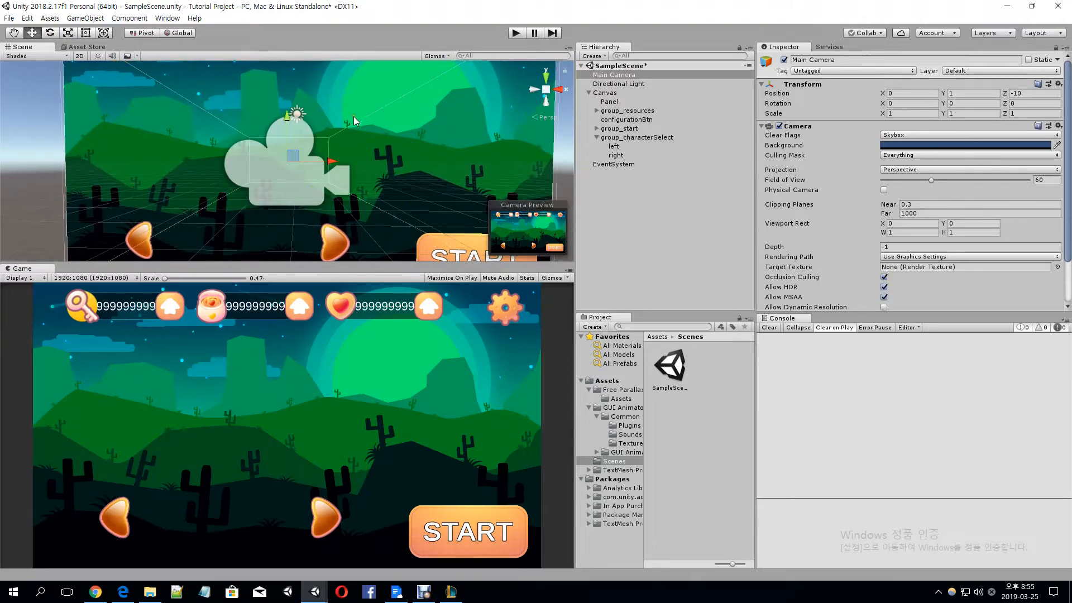
{"action": "scroll", "coordinate": [315, 142], "scroll_direction": "down", "scroll_amount": 5}
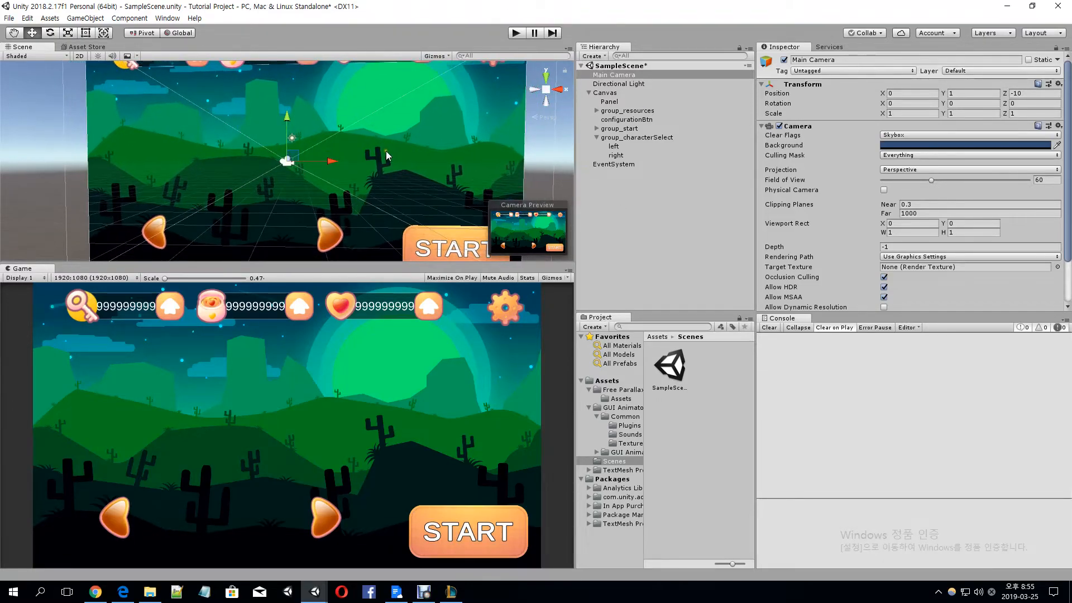
{"action": "left_click", "coordinate": [580, 93]}
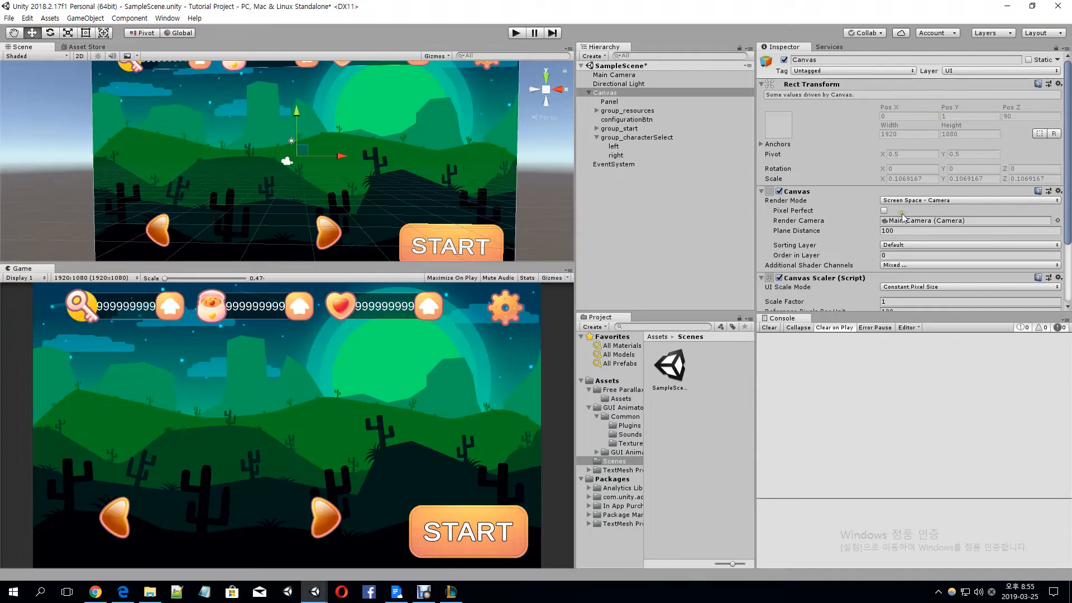
{"action": "left_click", "coordinate": [578, 76]}
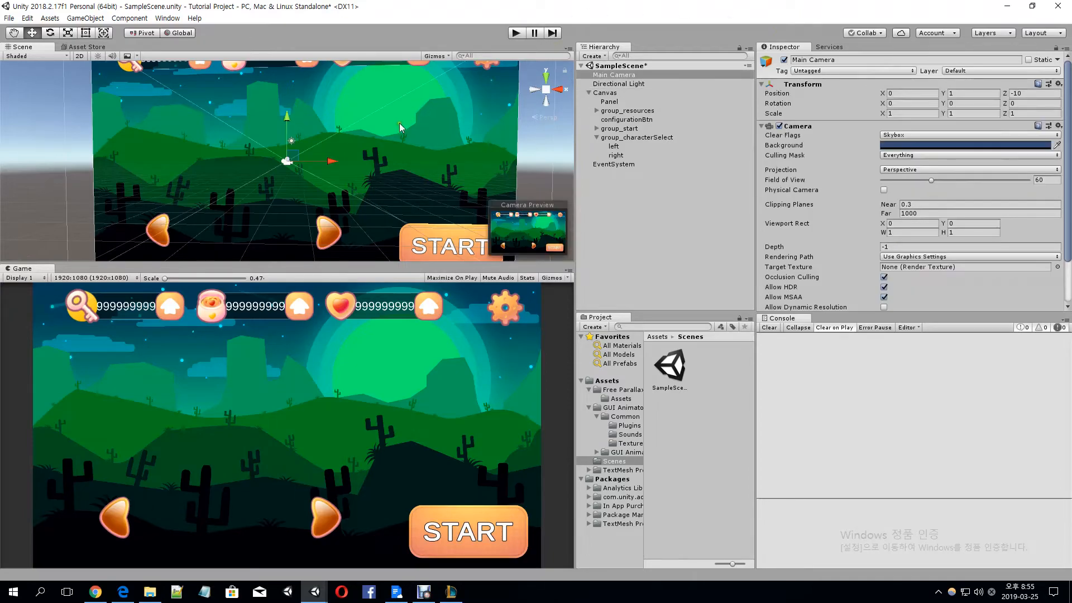
Try moving the Main Camera along X to about 18.94 and undo the move
{"action": "scroll", "coordinate": [368, 152], "scroll_direction": "down", "scroll_amount": 3}
{"action": "left_click_drag", "start_coordinate": [296, 162], "coordinate": [486, 175]}
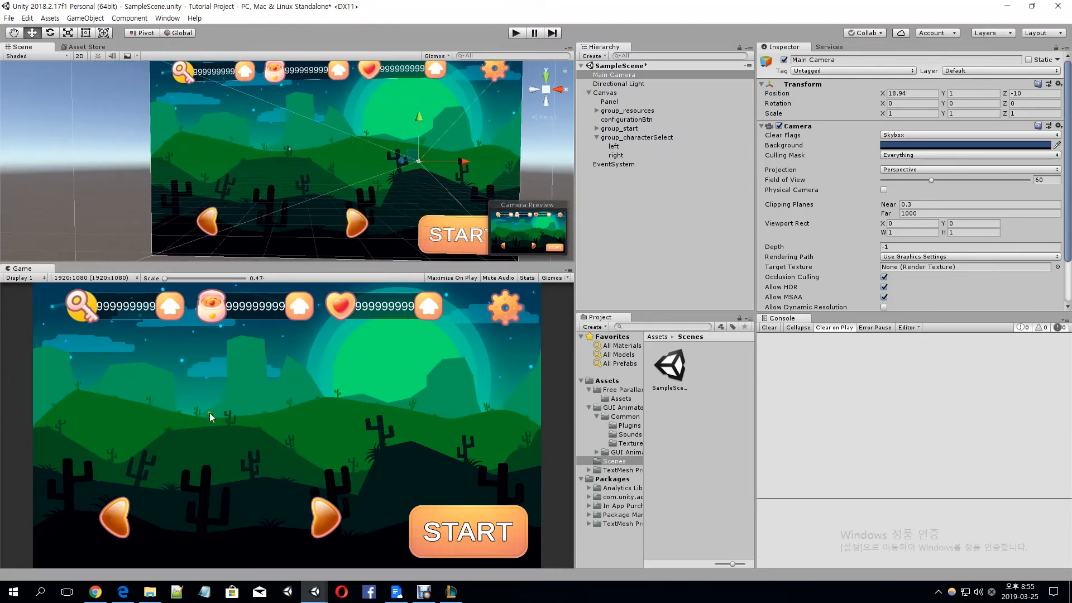
{"action": "scroll", "coordinate": [351, 187], "scroll_direction": "up", "scroll_amount": 8}
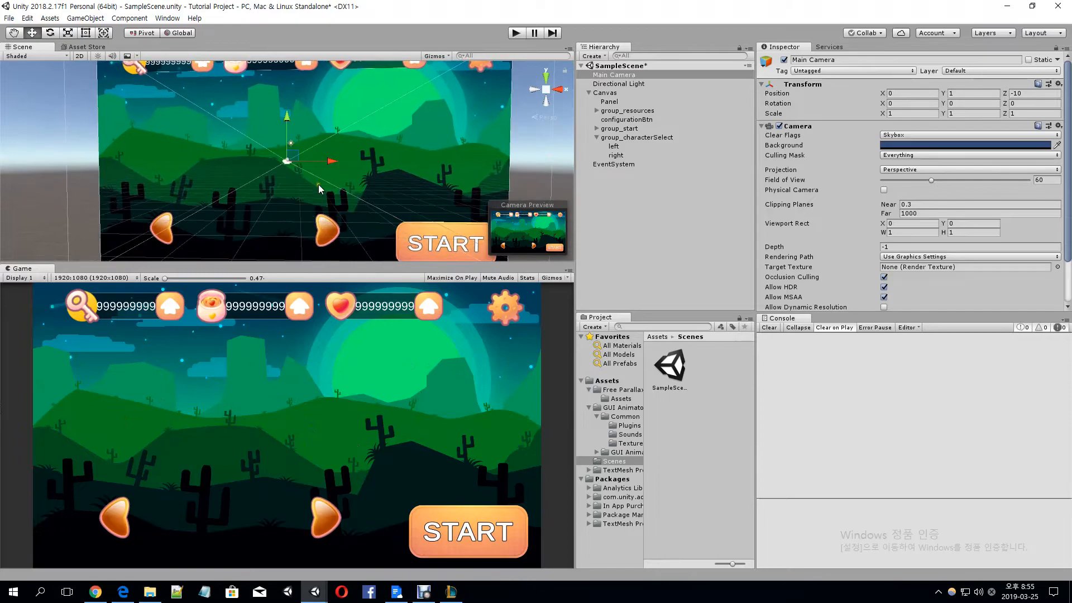
Add a 3D cube to the scene and reset its transform
{"action": "left_click", "coordinate": [84, 18]}
{"action": "mouse_move", "coordinate": [100, 51]}
{"action": "left_click", "coordinate": [252, 51]}
{"action": "right_click_drag", "start_coordinate": [358, 190], "coordinate": [464, 215]}
{"action": "right_click", "coordinate": [813, 86]}
{"action": "left_click", "coordinate": [826, 93]}
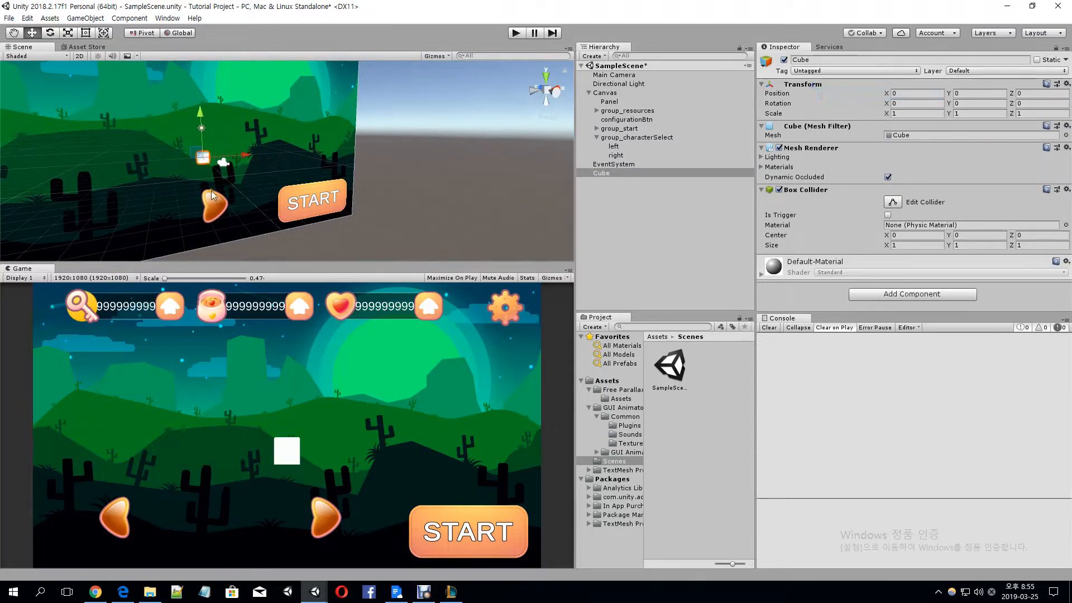
Try the cube in front of the canvas by moving it along X to about -8.98, and delete it
{"action": "right_click_drag", "start_coordinate": [259, 188], "coordinate": [315, 202]}
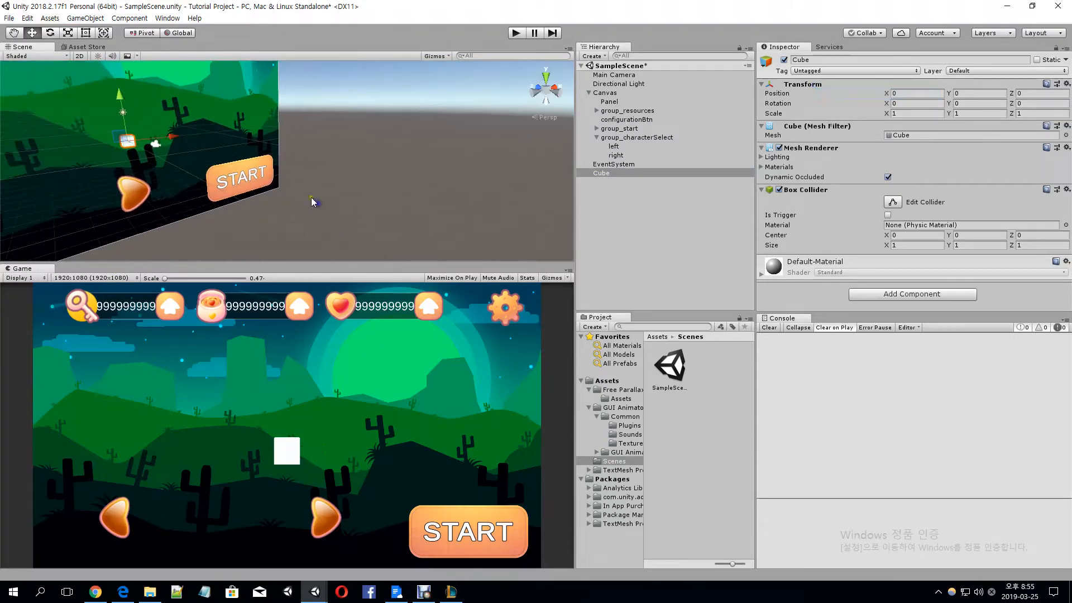
{"action": "left_click_drag", "start_coordinate": [181, 143], "coordinate": [120, 145]}
{"action": "middle_click_drag", "start_coordinate": [119, 145], "coordinate": [280, 151]}
{"action": "mouse_move", "coordinate": [244, 138]}
{"action": "left_mouse_down"}
{"action": "mouse_move", "coordinate": [220, 140]}
{"action": "mouse_move", "coordinate": [235, 150]}
{"action": "left_mouse_up"}
{"action": "right_click_drag", "start_coordinate": [300, 162], "coordinate": [235, 110]}
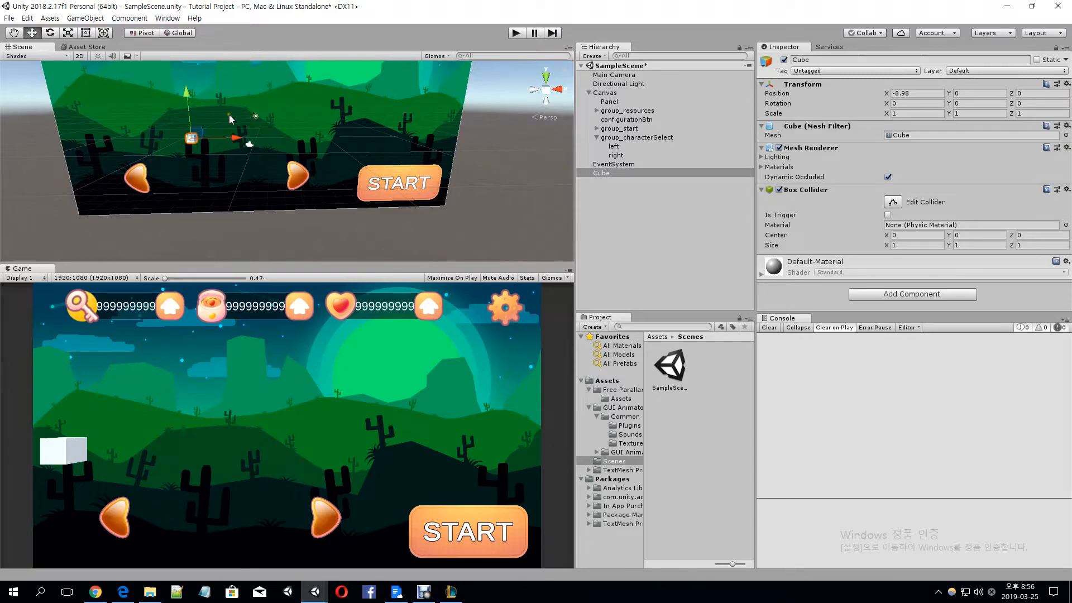
{"action": "key", "text": "Delete"}
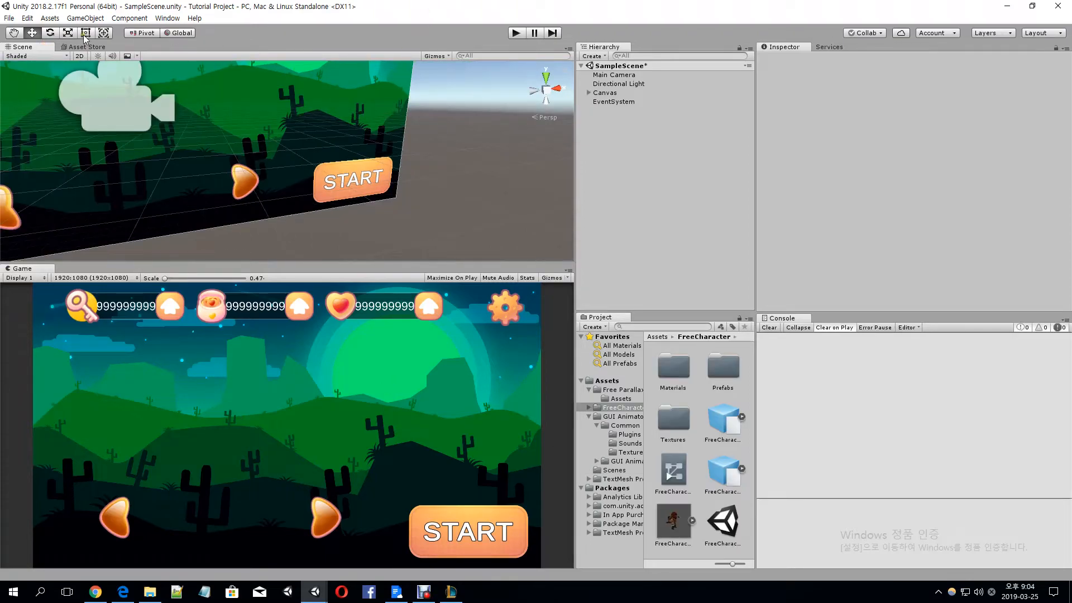
Search the Asset Store for "free character" and look through the listed packages
{"action": "left_click", "coordinate": [81, 47]}
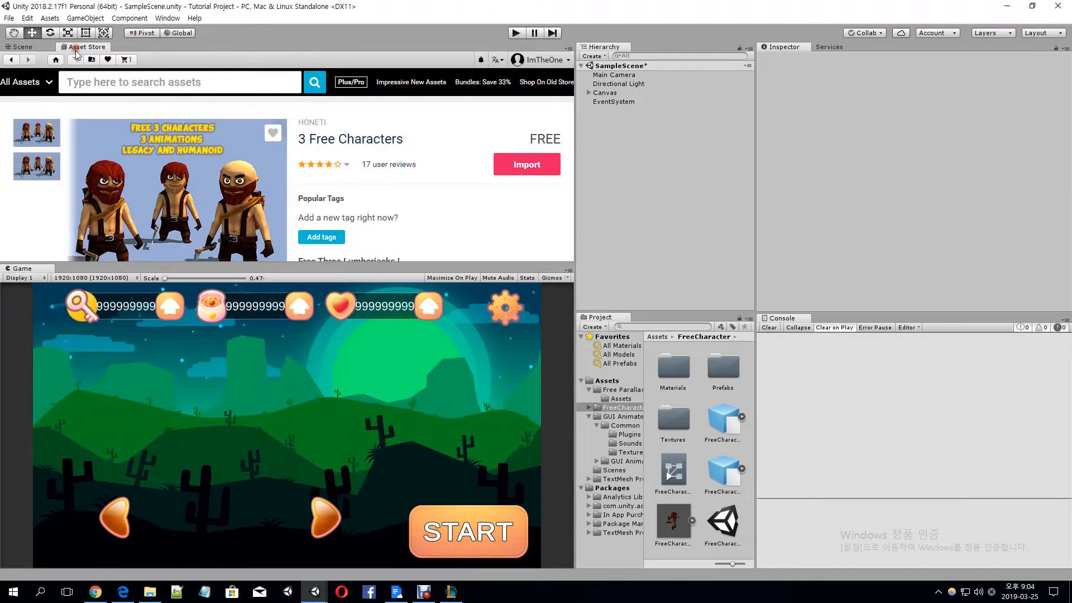
{"action": "left_click", "coordinate": [118, 85]}
{"action": "type", "text": "free character"}
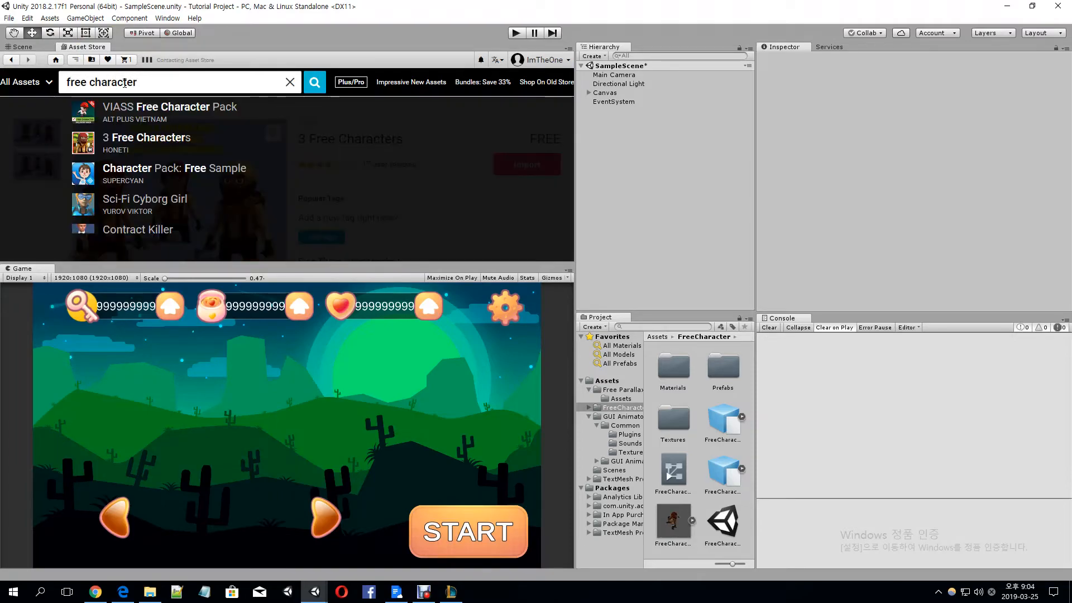
{"action": "left_click", "coordinate": [313, 83]}
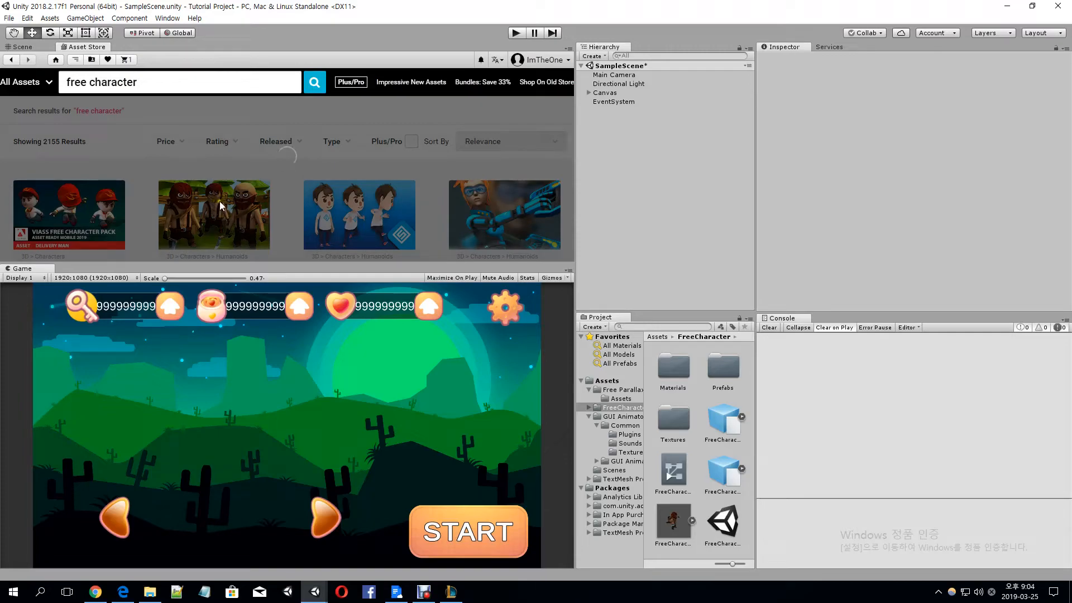
{"action": "scroll", "coordinate": [203, 214], "scroll_direction": "down", "scroll_amount": 1}
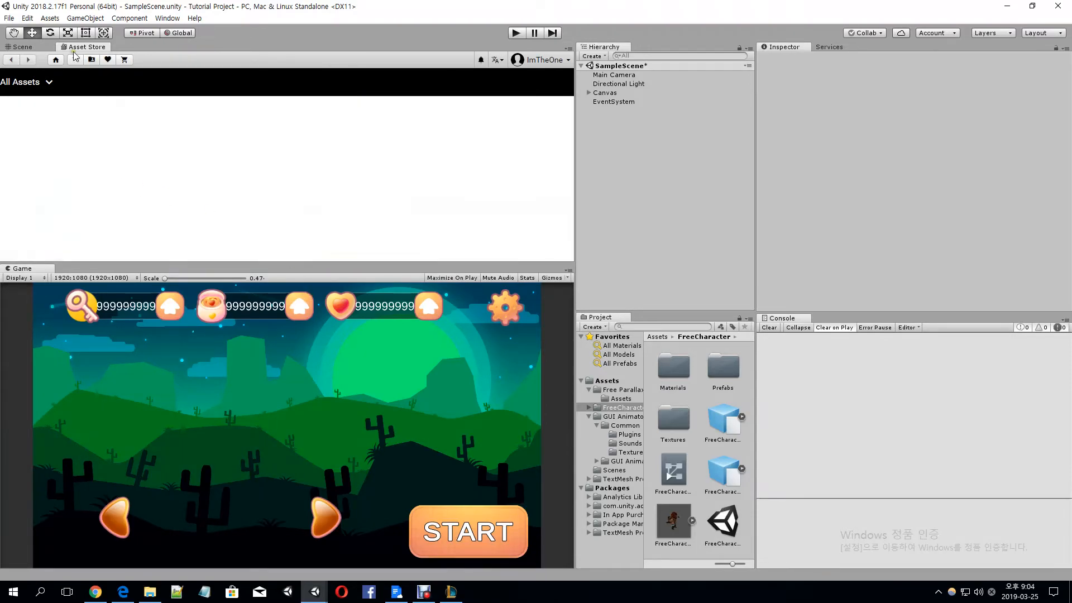
Create an empty game object in the scene named characterLocator and reset its transform
{"action": "left_click", "coordinate": [23, 47]}
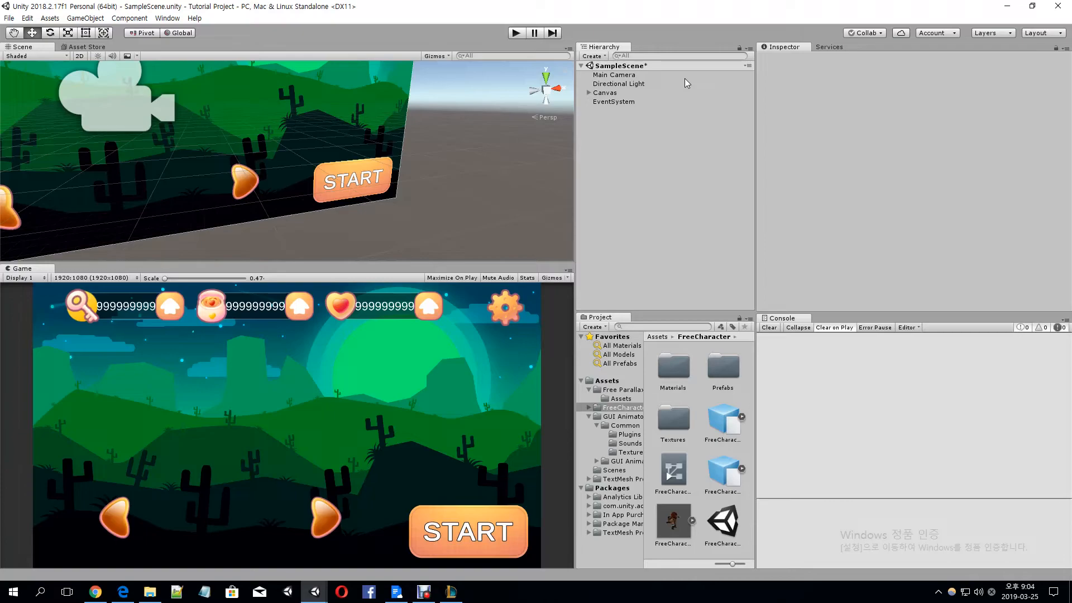
{"action": "key", "text": "ctrl+shift+n"}
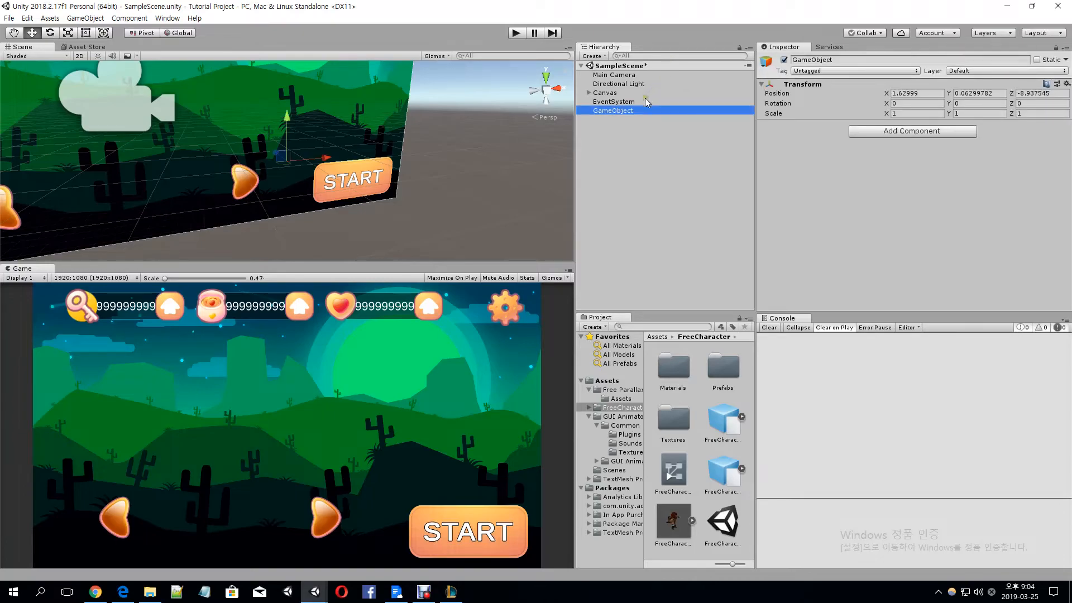
{"action": "key", "text": "F2"}
{"action": "type", "text": "c"}
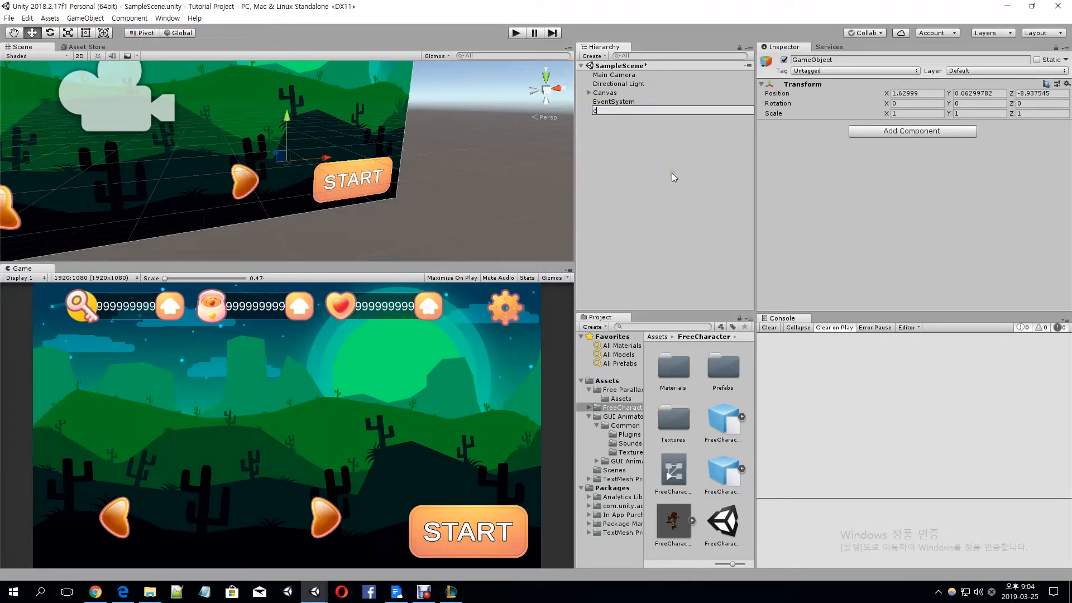
{"action": "type", "text": "haracterLocator"}
{"action": "key", "text": "Return"}
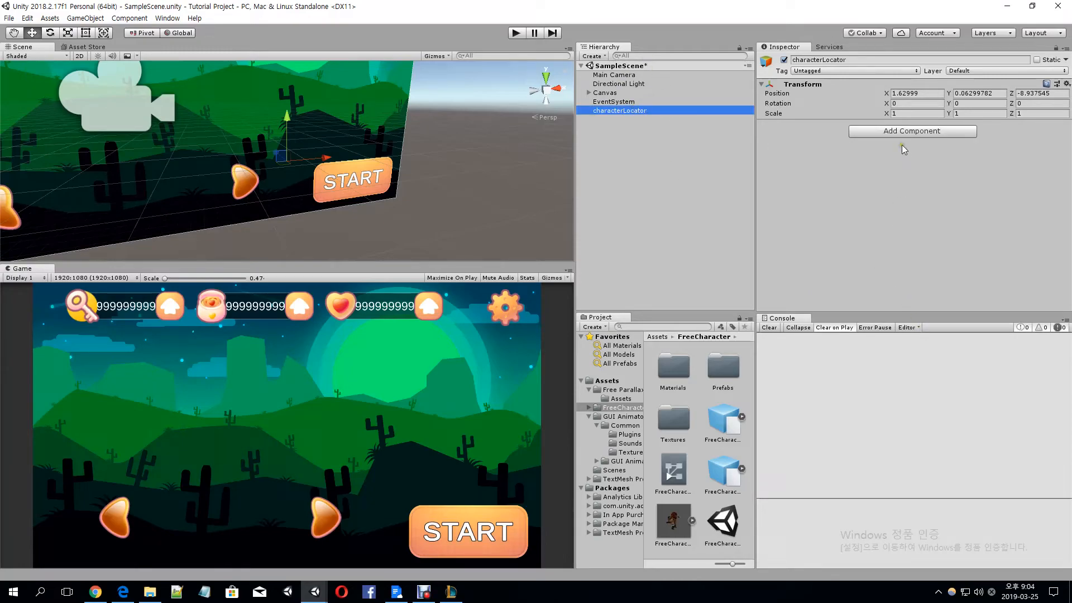
{"action": "right_click", "coordinate": [805, 84]}
{"action": "left_click", "coordinate": [817, 90]}
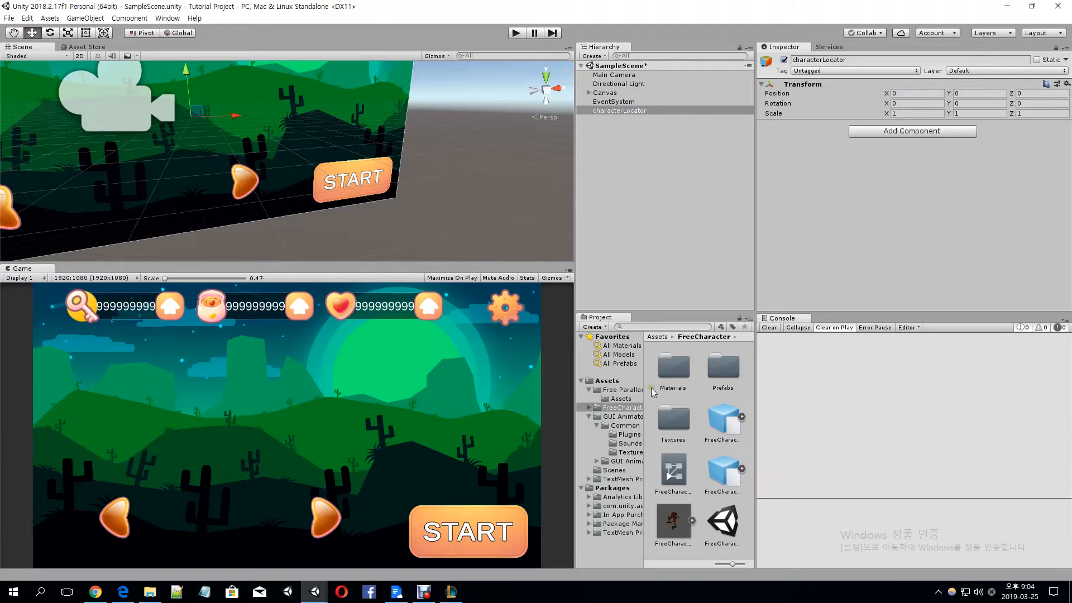
Add FreeCharacter_model from the FreeCharacter folder as a child of characterLocator at position 0, 0, 0
{"action": "left_click_drag", "start_coordinate": [676, 514], "coordinate": [622, 116]}
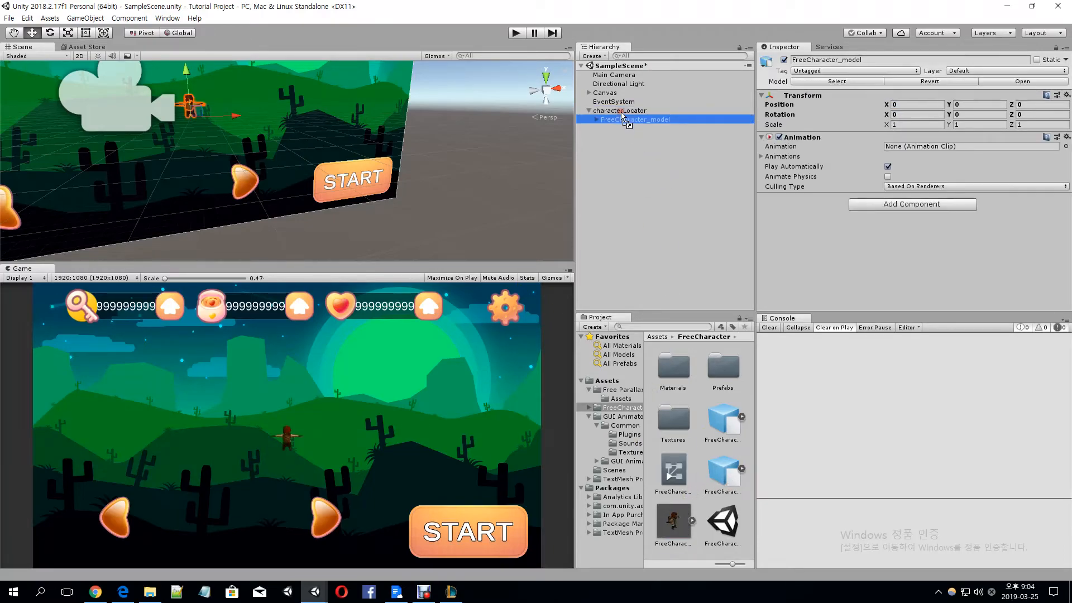
{"action": "left_click", "coordinate": [905, 107]}
{"action": "left_click", "coordinate": [969, 106]}
{"action": "left_click", "coordinate": [1034, 106]}
{"action": "left_click", "coordinate": [929, 108]}
{"action": "key", "text": "Tab"}
{"action": "key", "text": "Tab"}
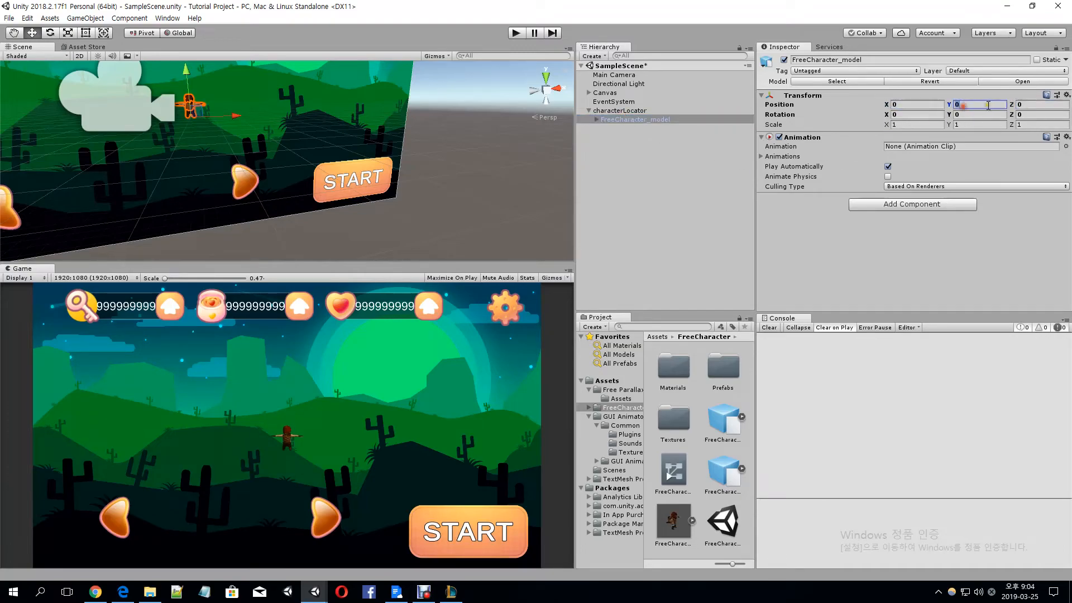
{"action": "left_click", "coordinate": [646, 118]}
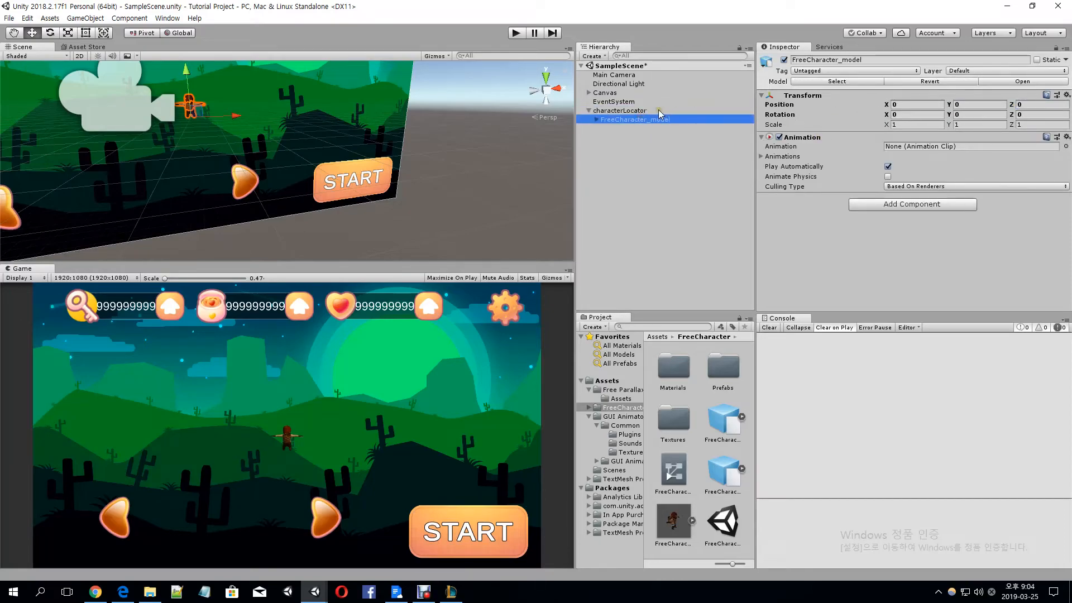
{"action": "left_click", "coordinate": [659, 111]}
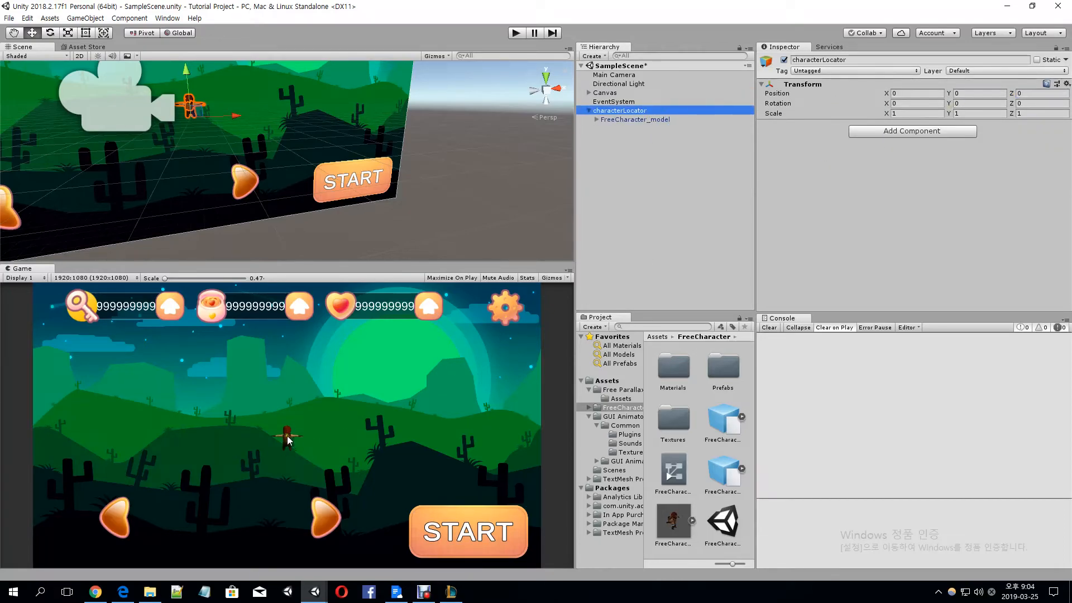
{"action": "left_click", "coordinate": [606, 120]}
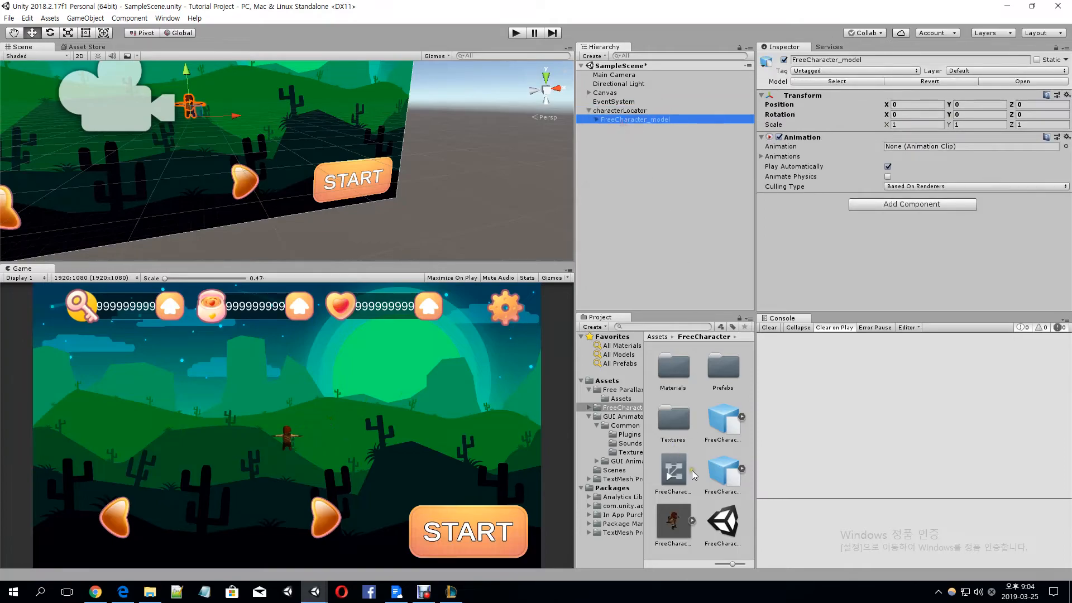
Replace FreeCharacter_model under characterLocator with the Lumberjack1 prefab from the FreeCharacter Prefabs folder
{"action": "double_click", "coordinate": [723, 369]}
{"action": "left_click", "coordinate": [664, 380]}
{"action": "left_click_drag", "start_coordinate": [663, 381], "coordinate": [690, 440]}
{"action": "left_click", "coordinate": [711, 529]}
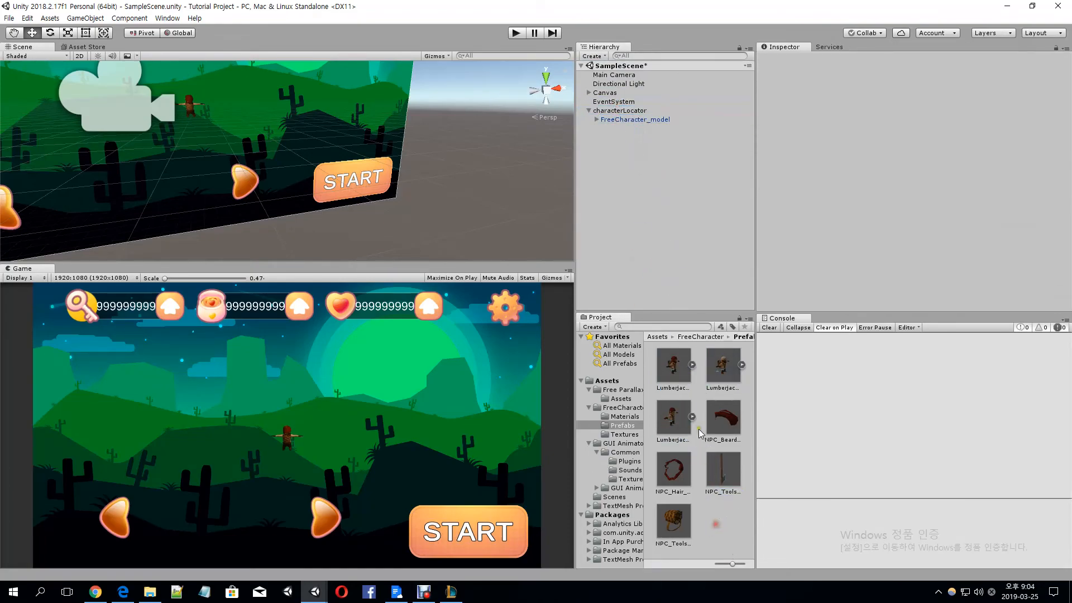
{"action": "key", "text": "BackSpace"}
{"action": "left_click", "coordinate": [676, 505]}
{"action": "double_click", "coordinate": [715, 390]}
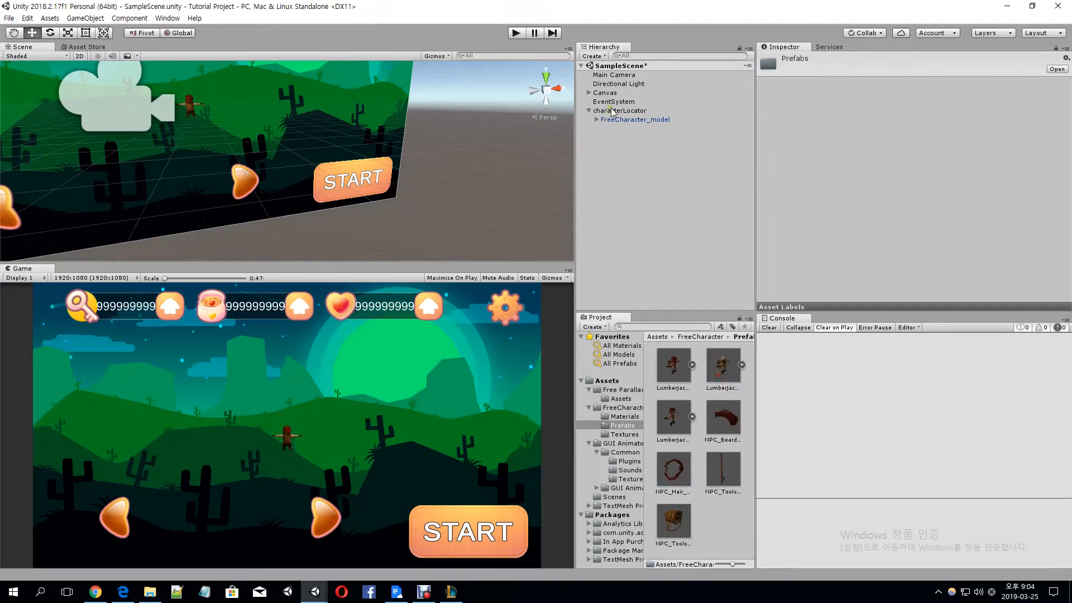
{"action": "left_click", "coordinate": [618, 119]}
{"action": "key", "text": "Delete"}
{"action": "left_click", "coordinate": [678, 376]}
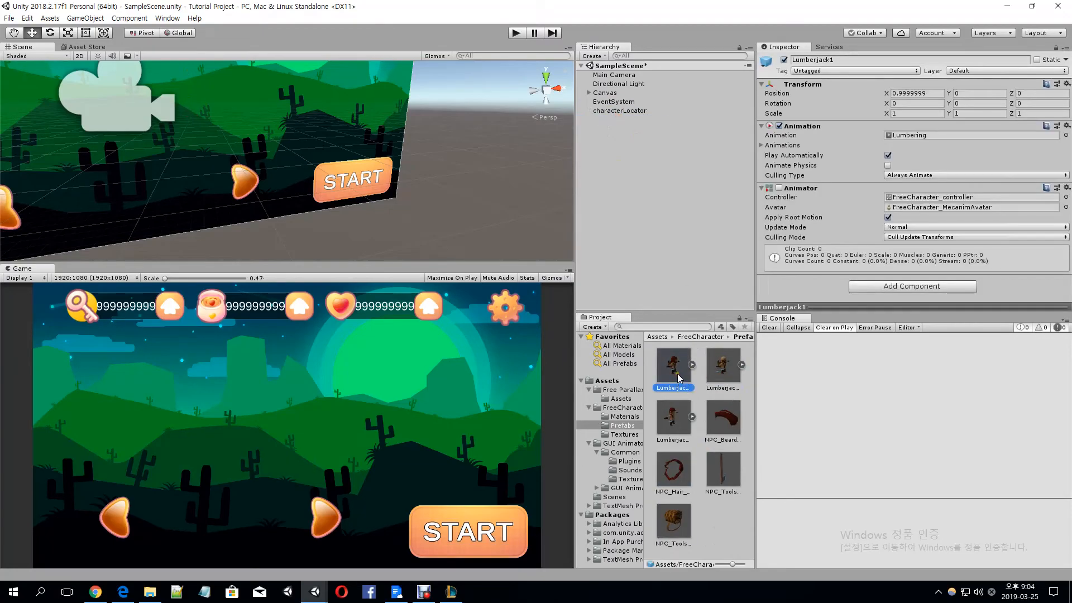
{"action": "left_click_drag", "start_coordinate": [679, 371], "coordinate": [631, 112]}
Rotate characterLocator around Y to 170.39 so the lumberjack faces the camera
{"action": "left_click", "coordinate": [960, 114]}
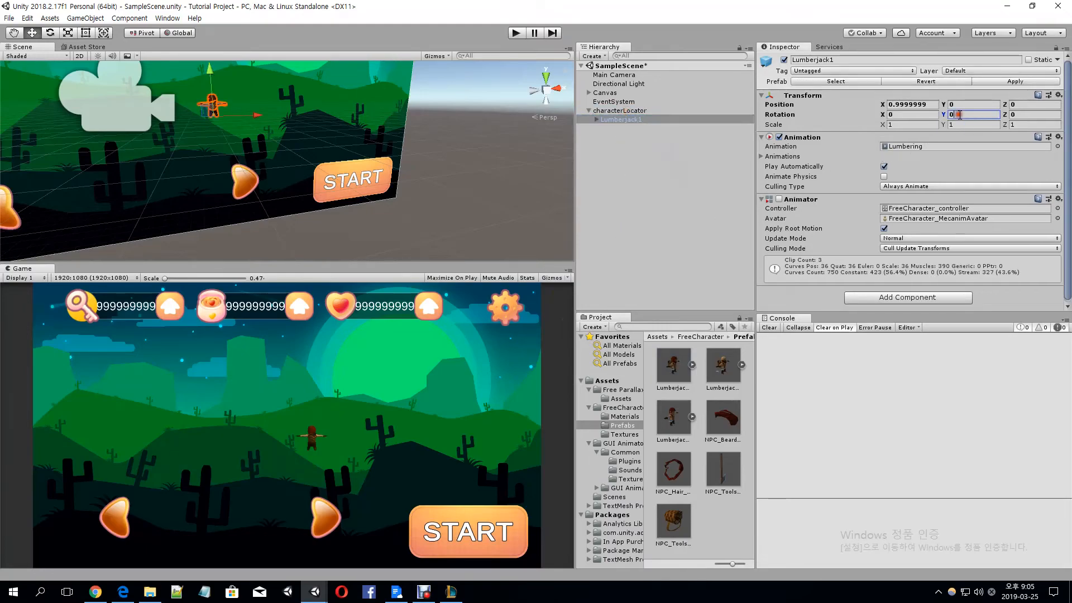
{"action": "left_click", "coordinate": [660, 118]}
{"action": "left_click", "coordinate": [709, 103]}
{"action": "left_click", "coordinate": [707, 110]}
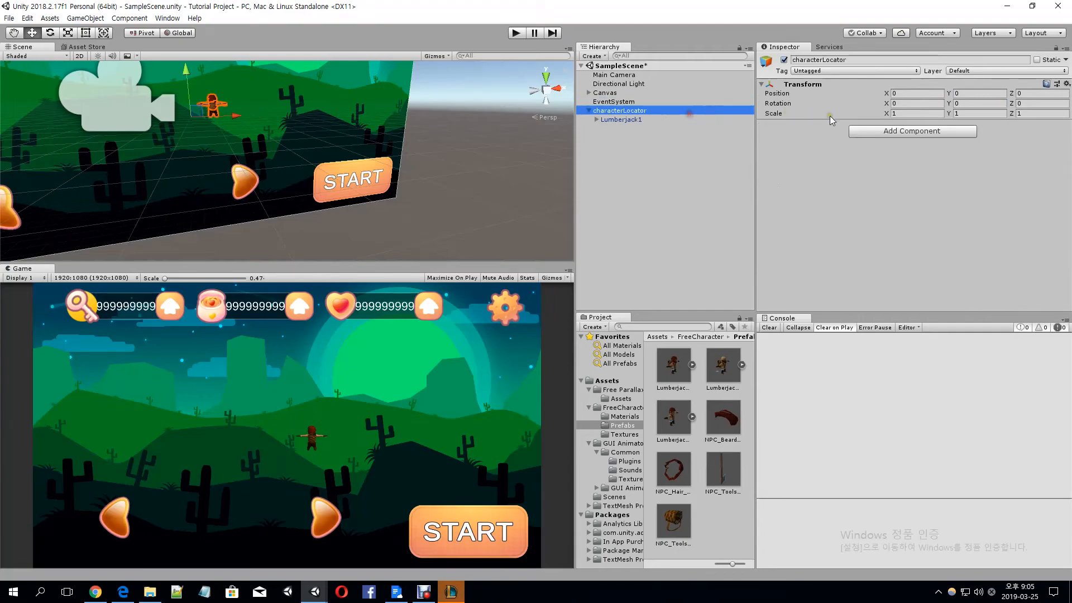
{"action": "left_click", "coordinate": [972, 102]}
{"action": "type", "text": "180"}
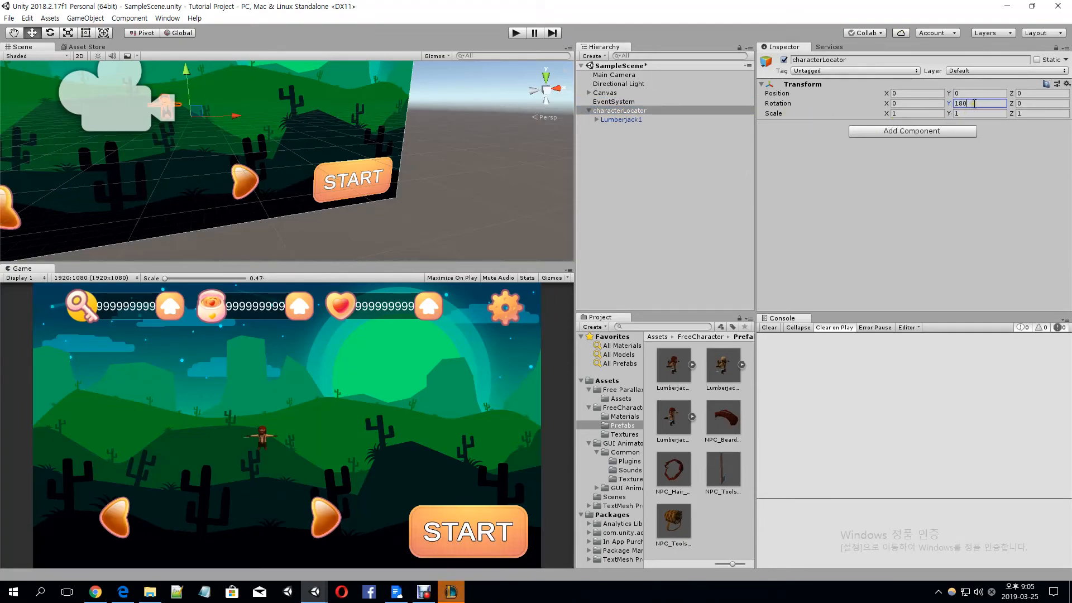
{"action": "key", "text": "BackSpace"}
{"action": "key", "text": "BackSpace"}
{"action": "type", "text": "00"}
{"action": "key", "text": "BackSpace"}
{"action": "key", "text": "BackSpace"}
{"action": "type", "text": "90"}
{"action": "left_click_drag", "start_coordinate": [948, 103], "coordinate": [1020, 104]}
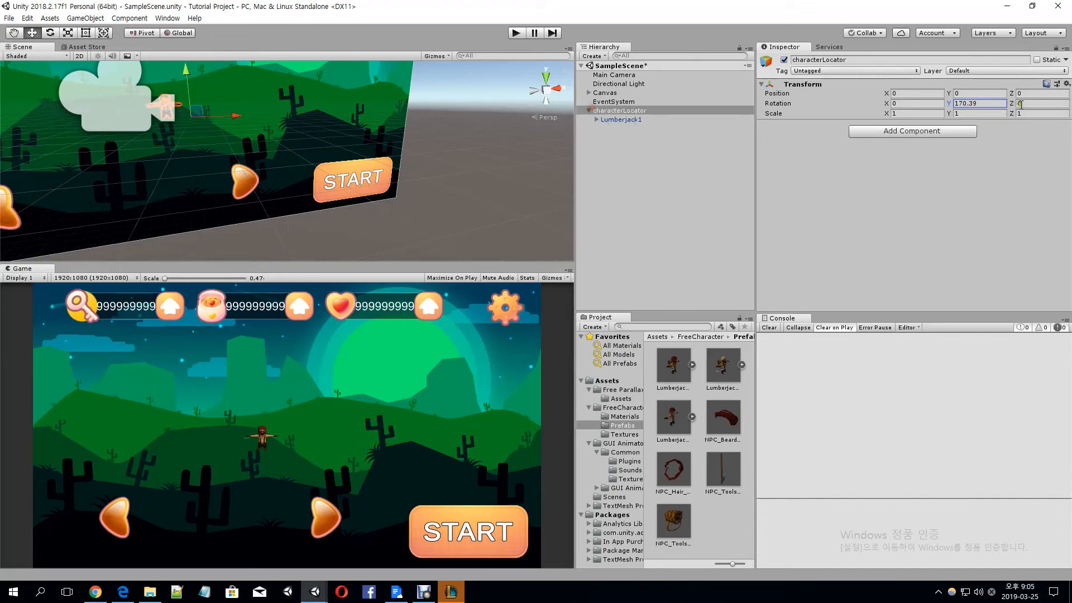
{"action": "left_click", "coordinate": [631, 112]}
Move characterLocator between the canvas and the camera to about X 0.38, Z -7.46, and test the character's animation in Play mode
{"action": "middle_click_drag", "start_coordinate": [265, 196], "coordinate": [299, 183]}
{"action": "left_click_drag", "start_coordinate": [274, 196], "coordinate": [486, 227], "text": "alt"}
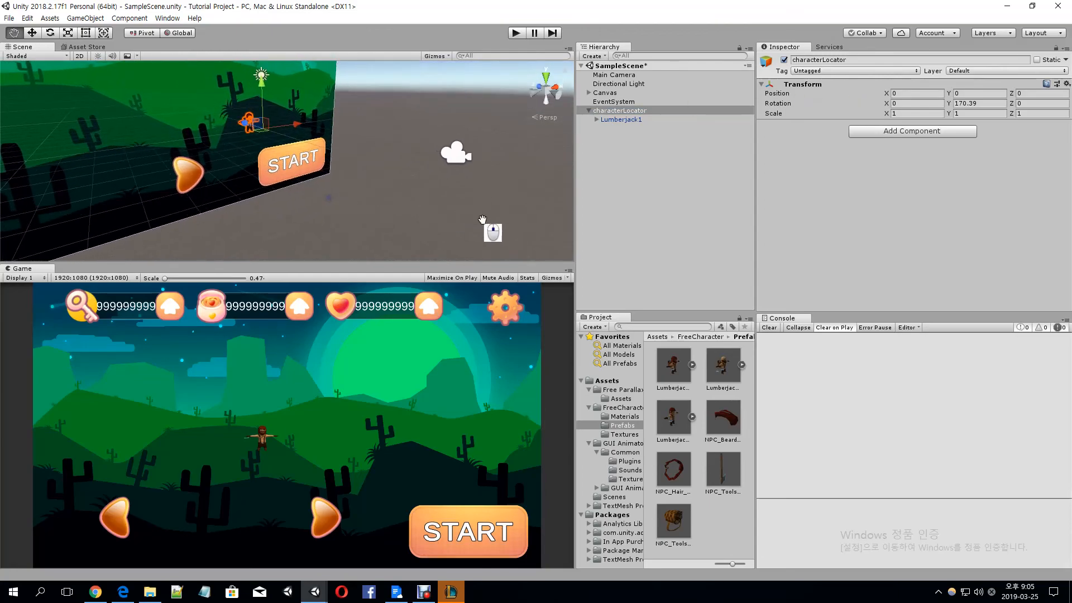
{"action": "left_click_drag", "start_coordinate": [254, 128], "coordinate": [296, 155]}
{"action": "left_click_drag", "start_coordinate": [381, 158], "coordinate": [399, 159]}
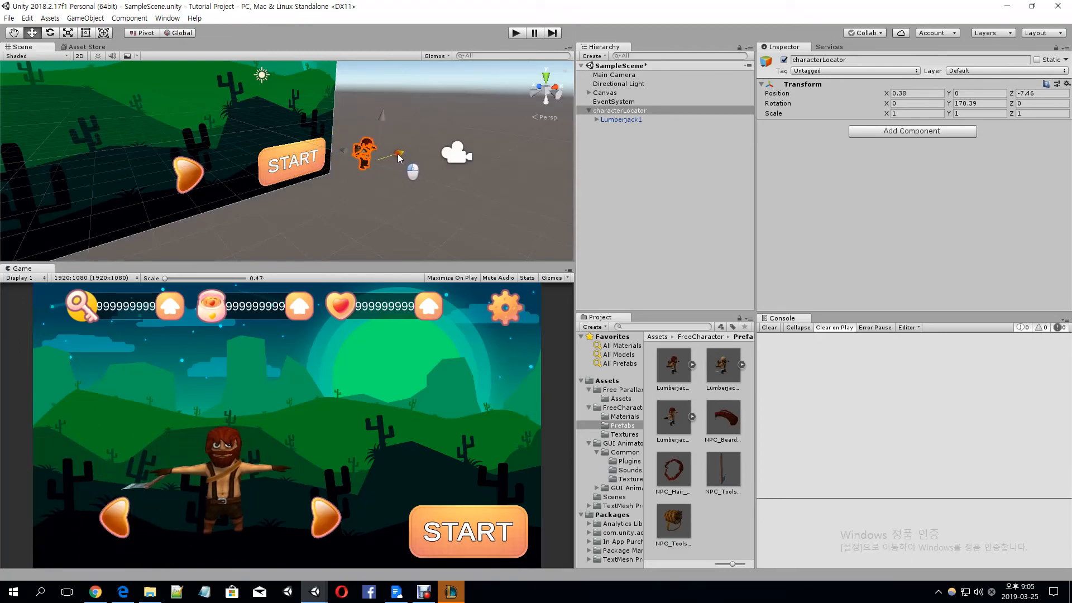
{"action": "left_click", "coordinate": [515, 33]}
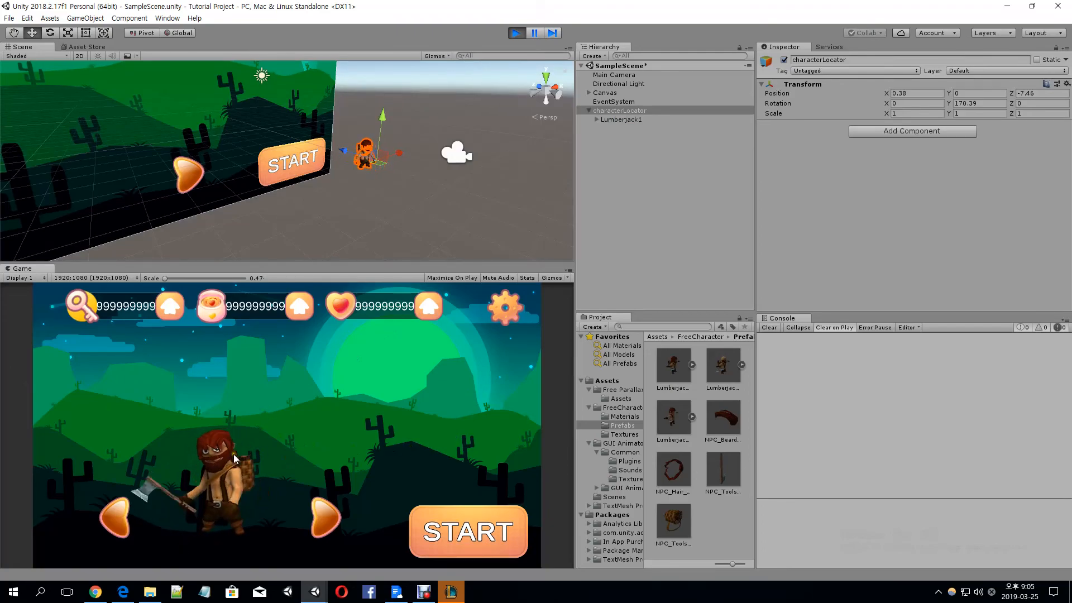
{"action": "left_click", "coordinate": [516, 33]}
Shift characterLocator closer to the camera to about X 0.48, Z -7.81, and play the scene again to check it
{"action": "left_click_drag", "start_coordinate": [398, 153], "coordinate": [409, 160]}
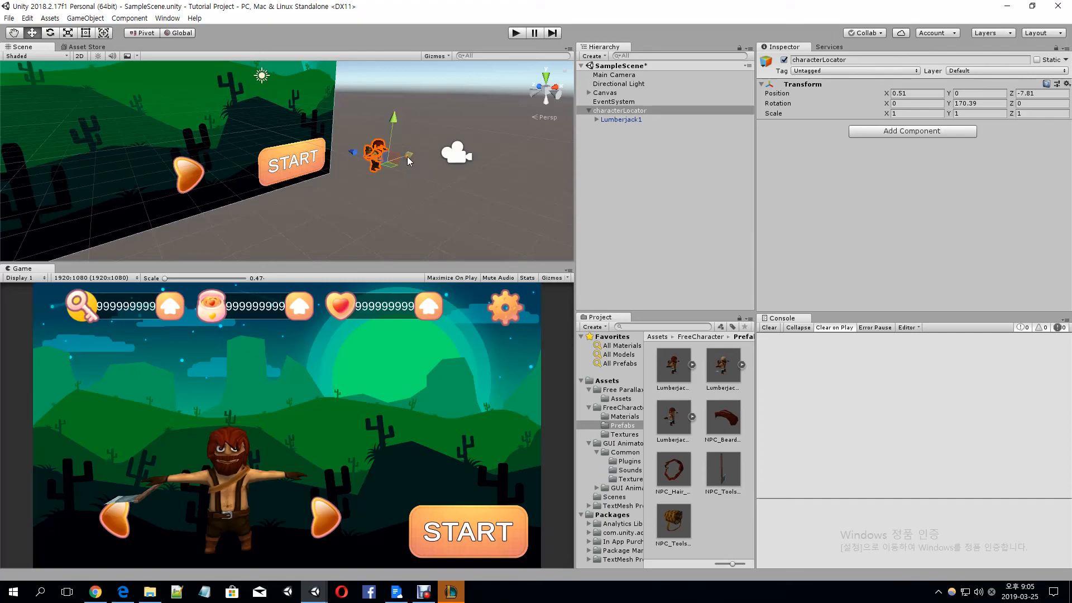
{"action": "left_click", "coordinate": [510, 35]}
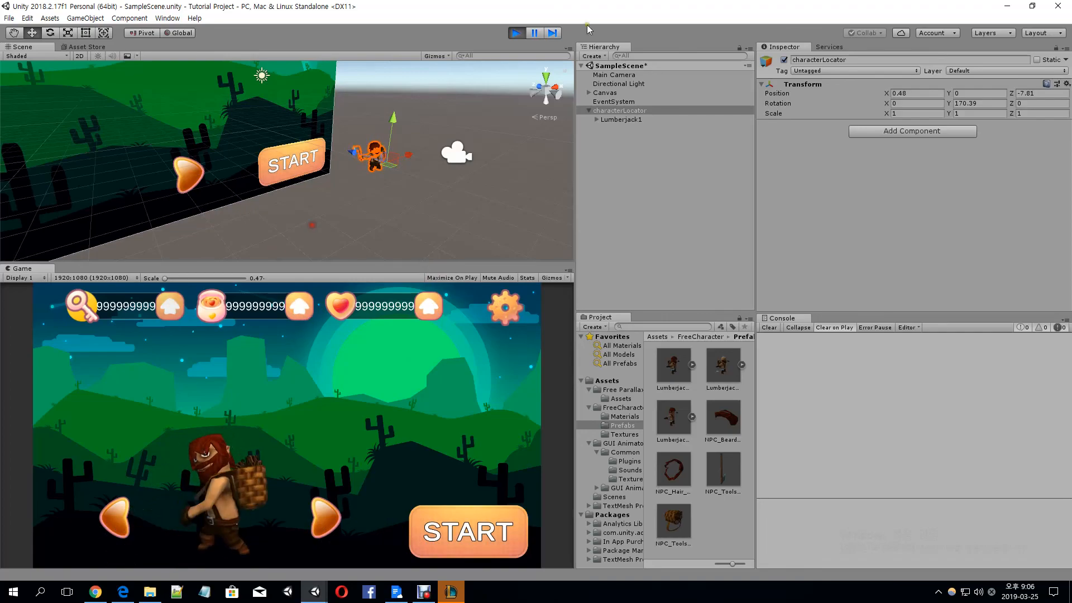
{"action": "key", "text": "ctrl+p"}
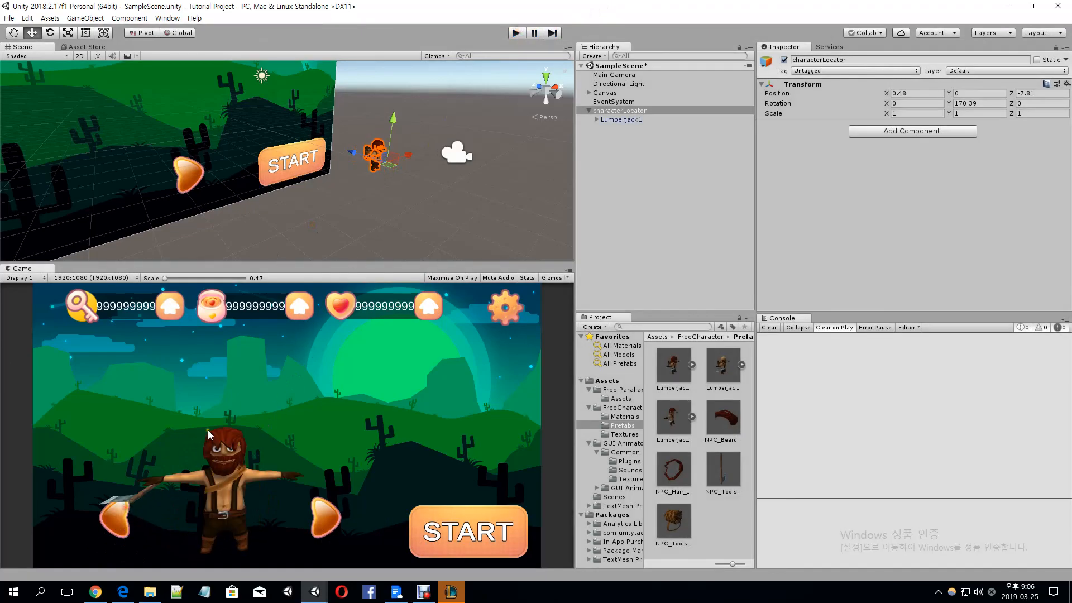